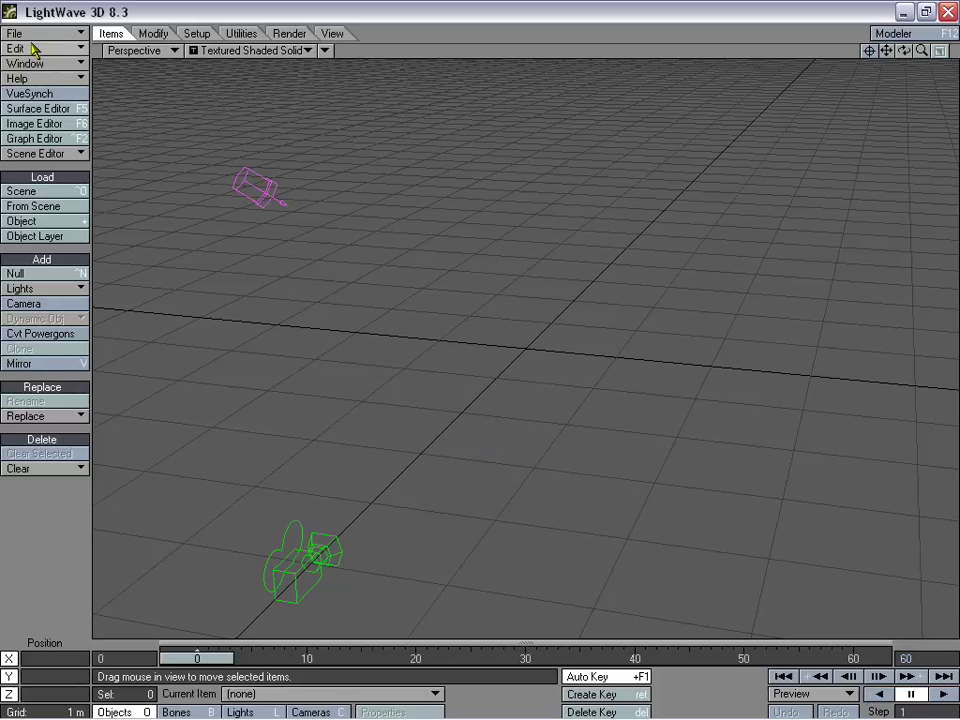
Load the recent scene FirewalkSample2.lws from the Desktop.
{"action": "left_click", "coordinate": [46, 33]}
{"action": "mouse_move", "coordinate": [60, 46]}
{"action": "mouse_move", "coordinate": [185, 55]}
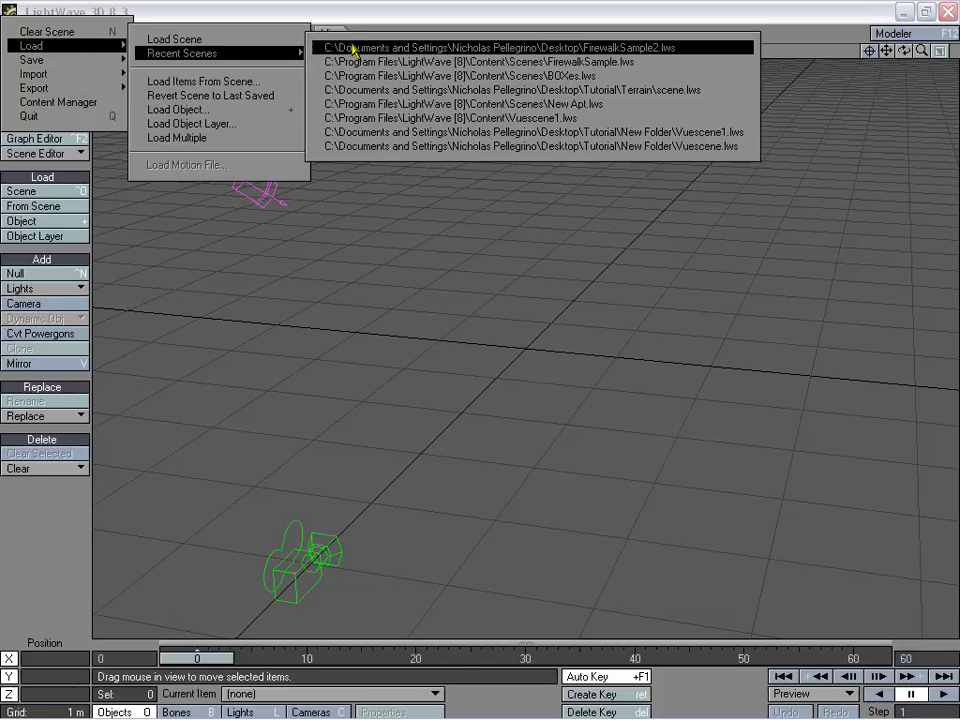
{"action": "left_click", "coordinate": [356, 47]}
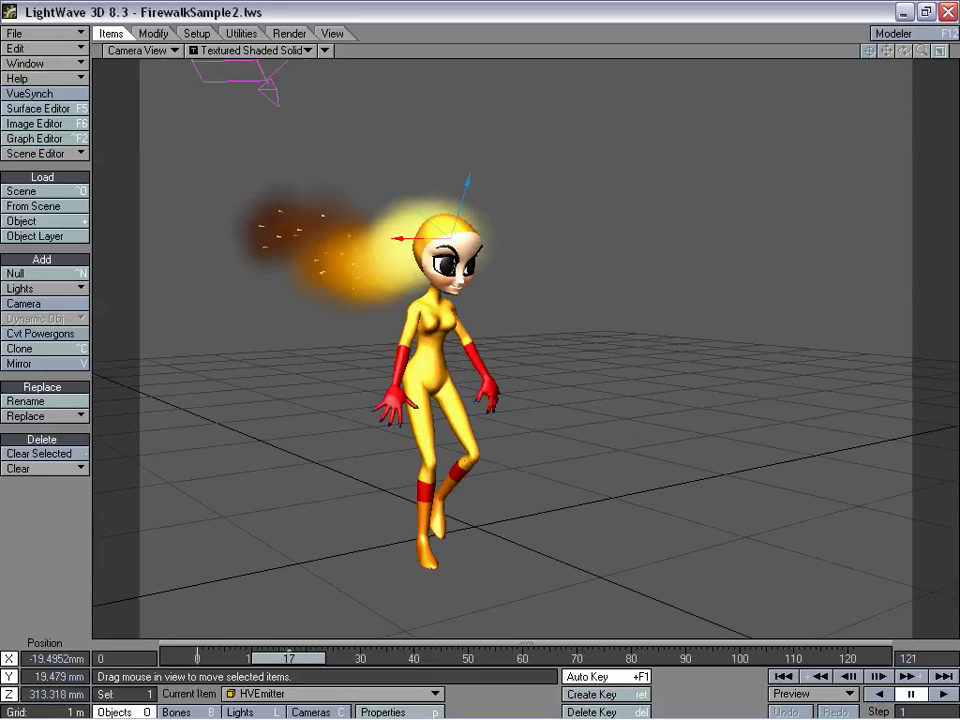
Check the scene's object list, keep HVEmitter as the current object, and switch the item selection to the camera.
{"action": "left_click", "coordinate": [300, 693]}
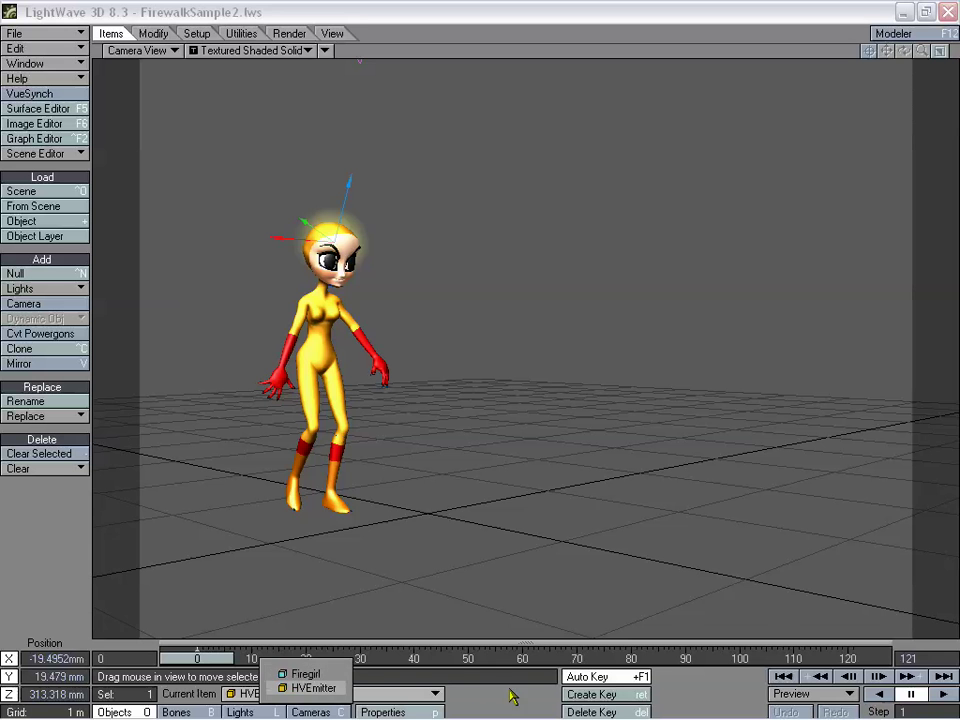
{"action": "left_click", "coordinate": [300, 688]}
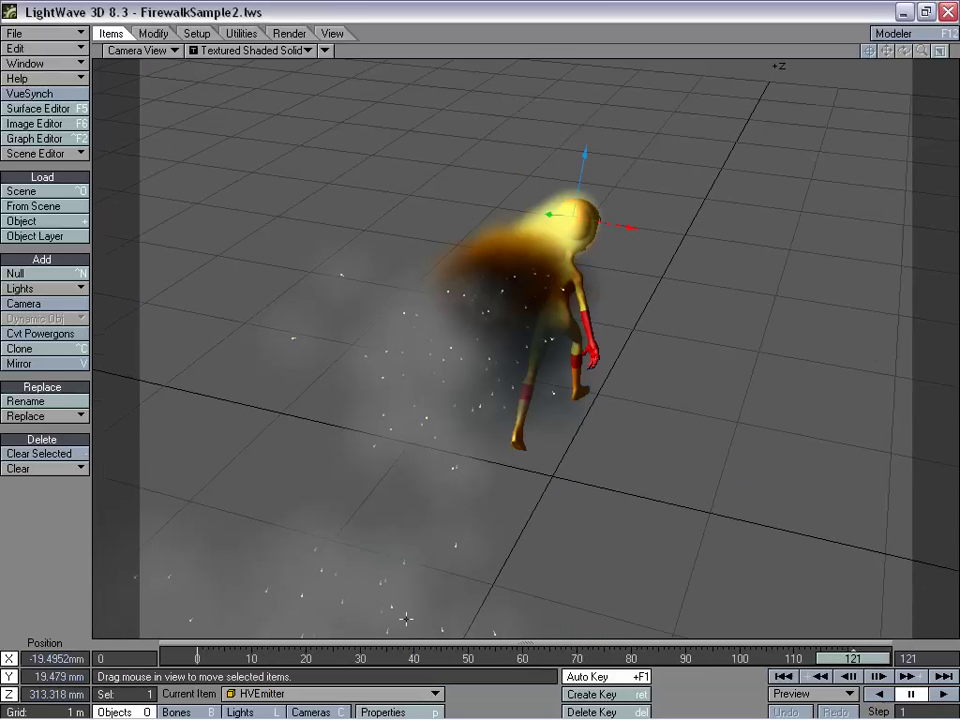
{"action": "left_click", "coordinate": [318, 712]}
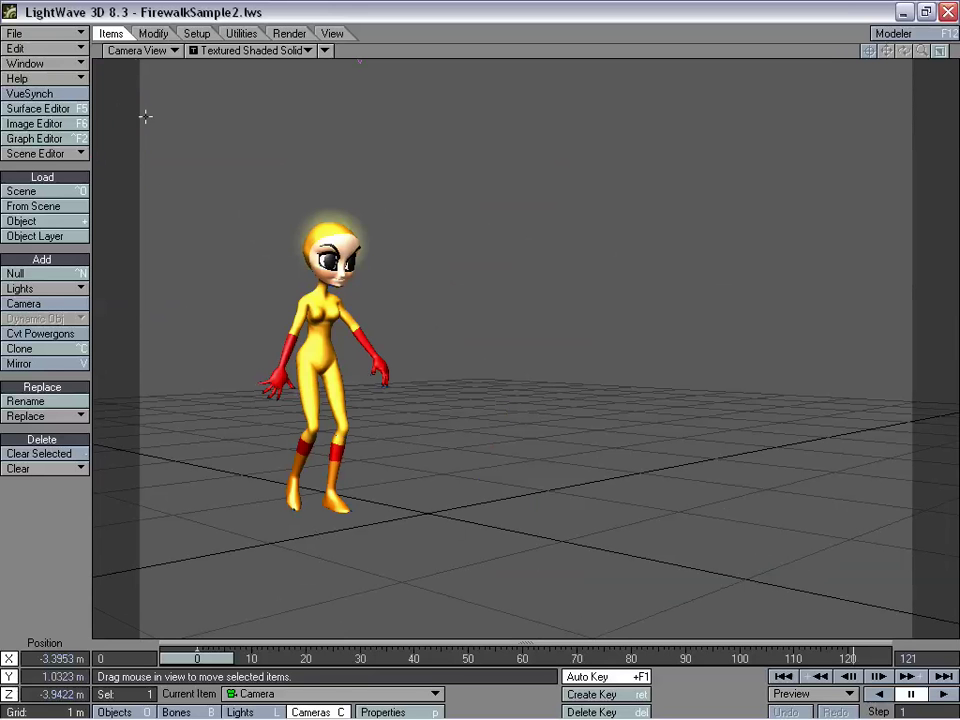
Check the scene's frame count and duration in the Vue Pro Synchronizer and close it.
{"action": "left_click", "coordinate": [57, 94]}
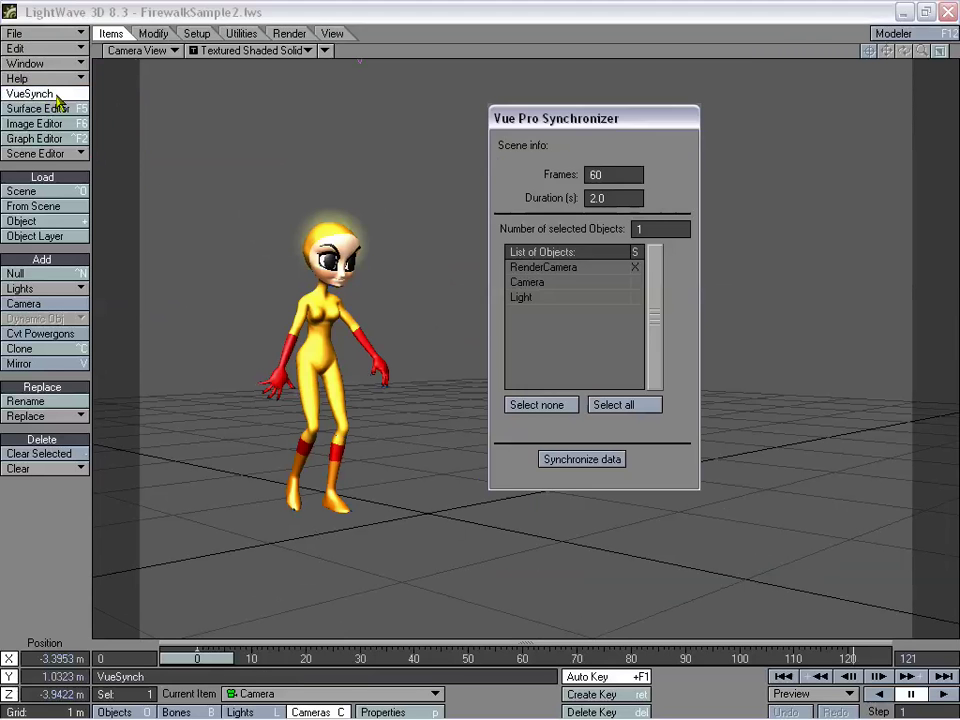
{"action": "left_click_drag", "start_coordinate": [585, 135], "coordinate": [591, 110]}
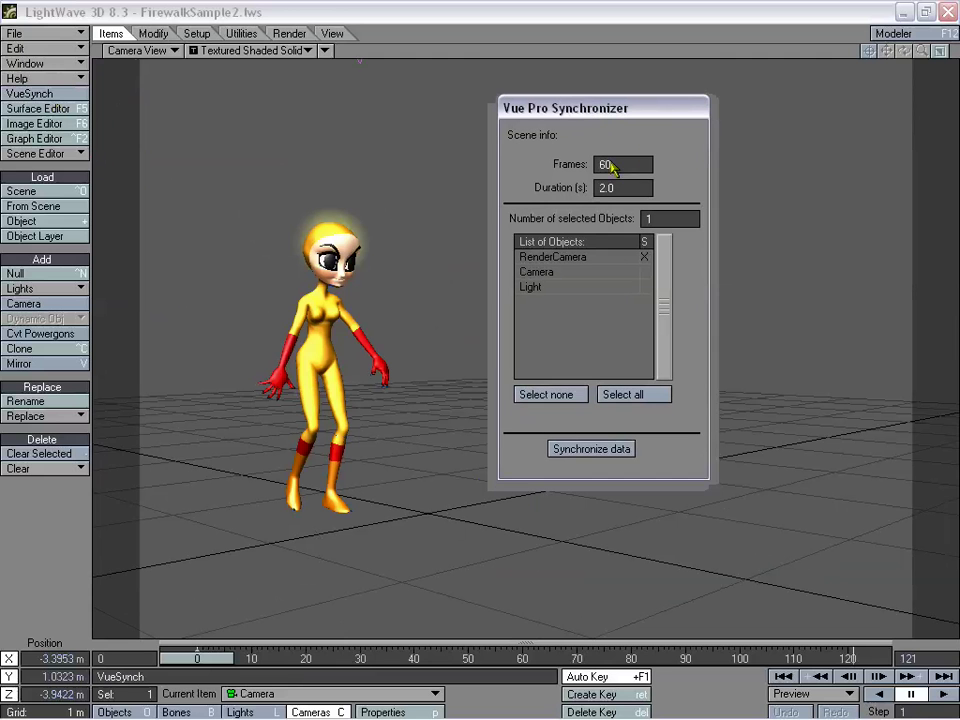
{"action": "left_click_drag", "start_coordinate": [591, 118], "coordinate": [607, 110]}
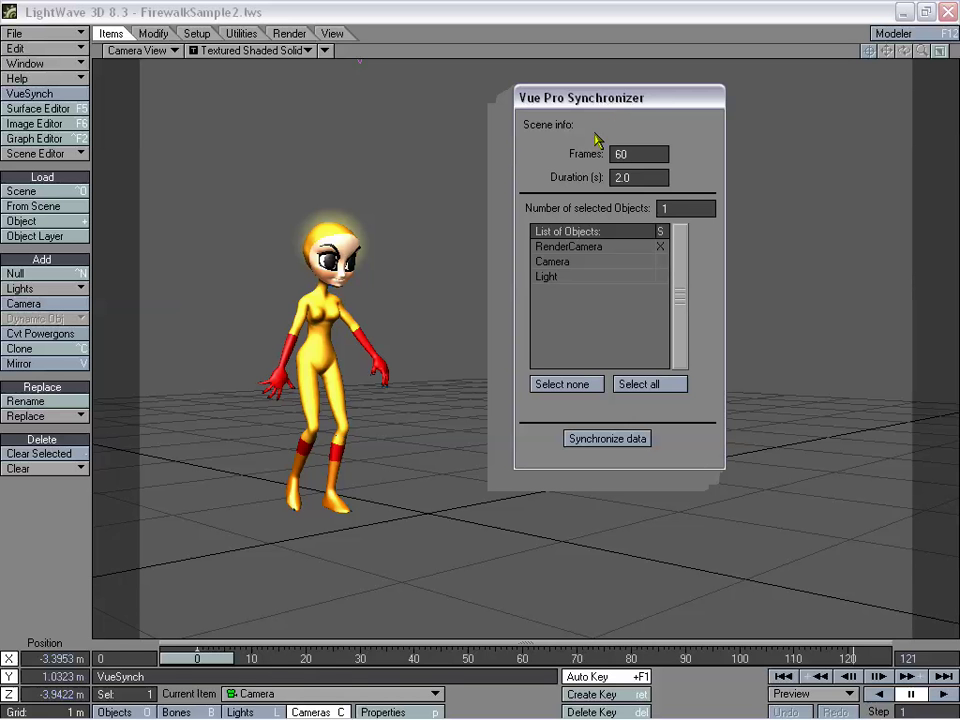
{"action": "left_click_drag", "start_coordinate": [621, 99], "coordinate": [622, 98]}
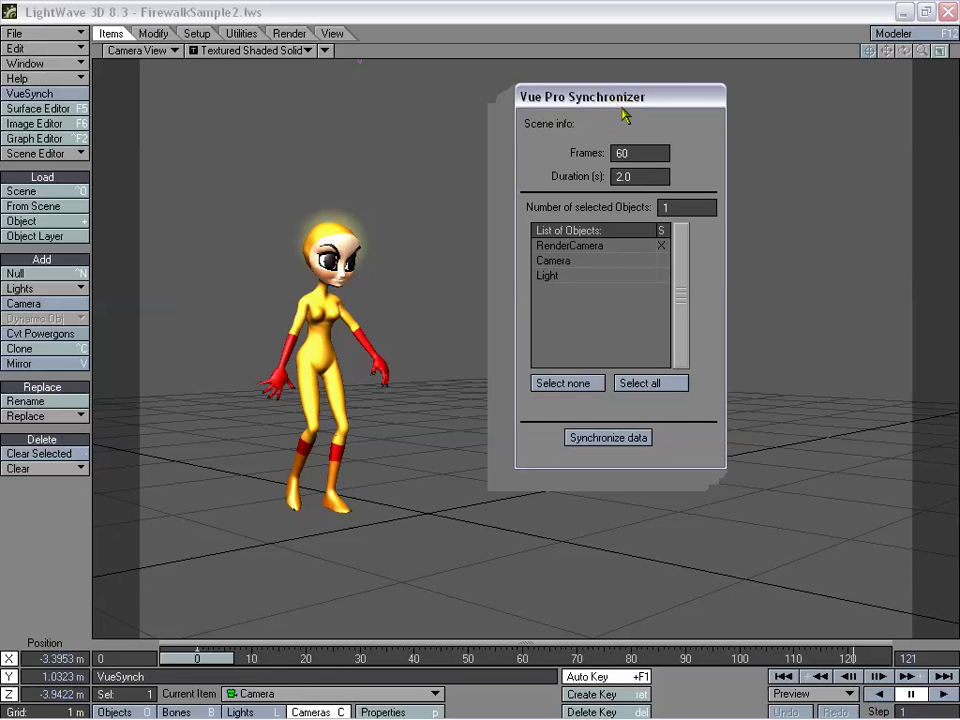
{"action": "key", "text": "Escape"}
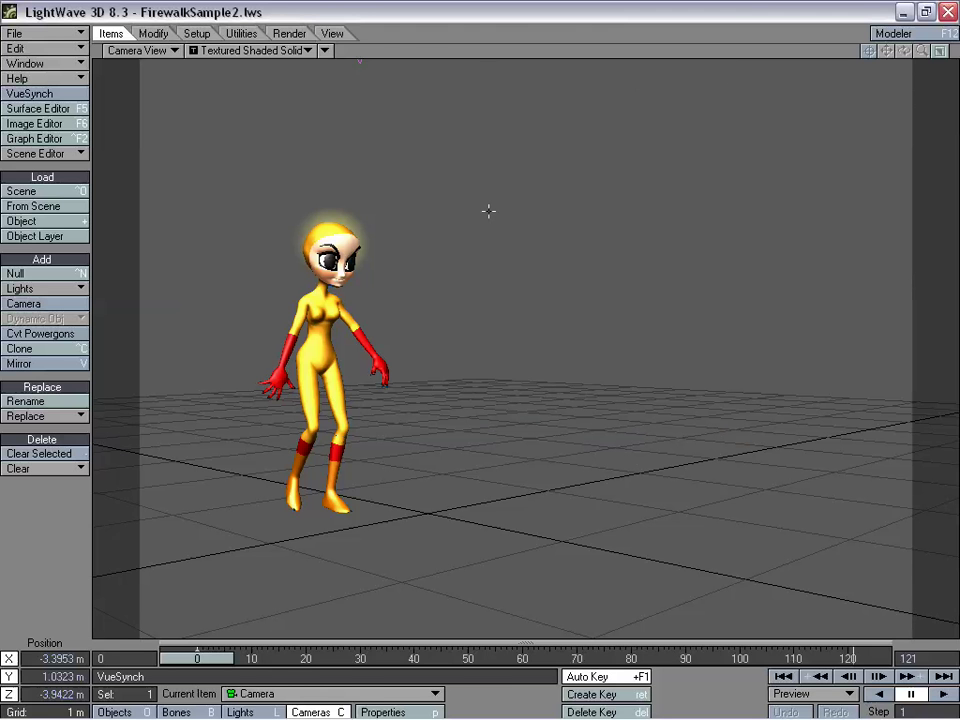
Set the render last frame to 121 in the render options and keep the timeline at frame 0.
{"action": "left_click_drag", "start_coordinate": [531, 200], "coordinate": [531, 312], "text": "ctrl+shift"}
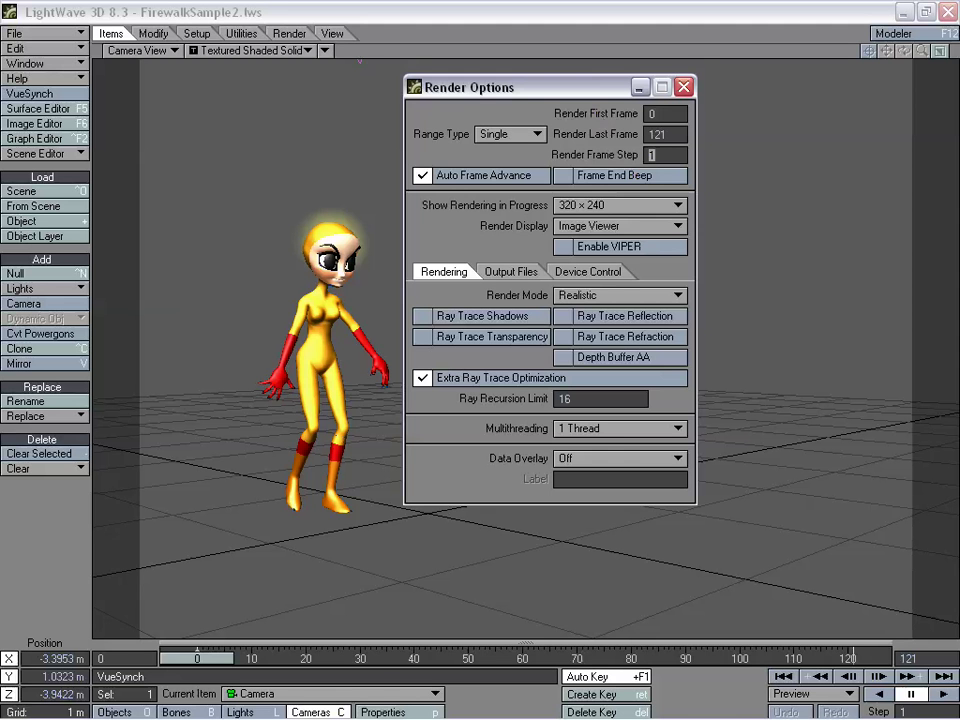
{"action": "key", "text": "Tab"}
{"action": "left_click", "coordinate": [684, 87]}
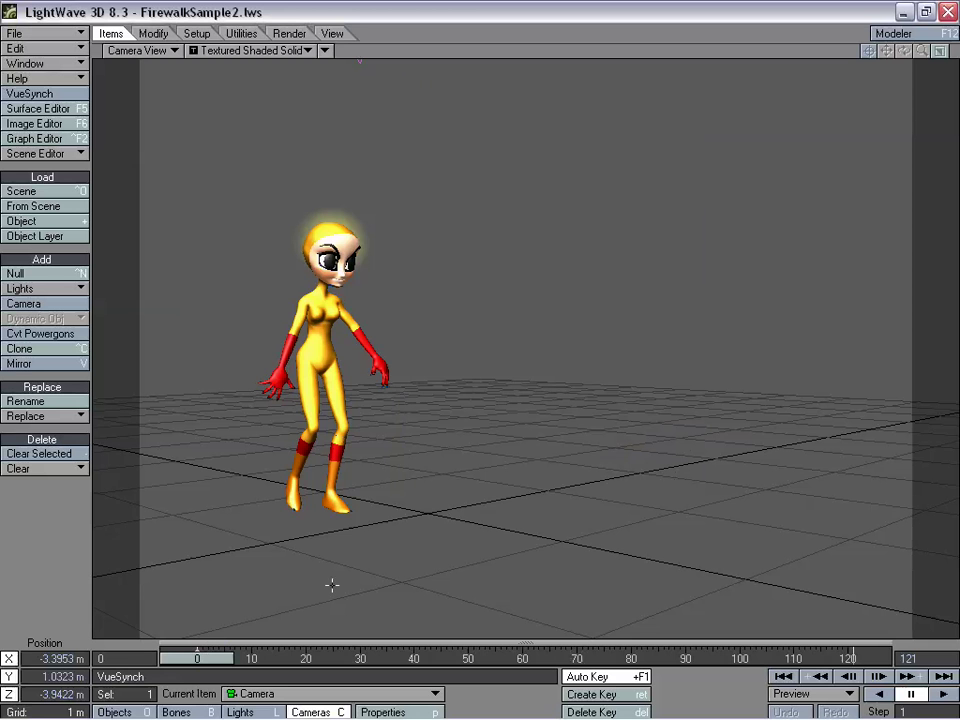
{"action": "mouse_move", "coordinate": [210, 657]}
{"action": "left_mouse_down"}
{"action": "mouse_move", "coordinate": [577, 657]}
{"action": "mouse_move", "coordinate": [200, 657]}
{"action": "left_mouse_up"}
Reopen the Vue Pro Synchronizer, add Light to the selected RenderCamera, and synchronize the data.
{"action": "left_click", "coordinate": [43, 94]}
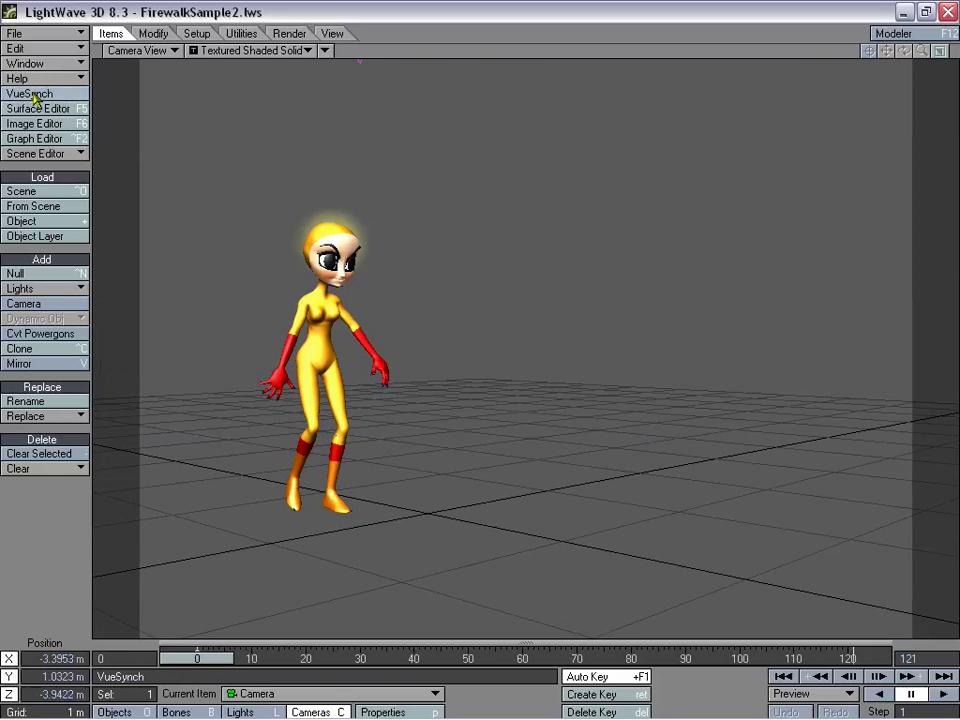
{"action": "left_click_drag", "start_coordinate": [626, 103], "coordinate": [585, 103]}
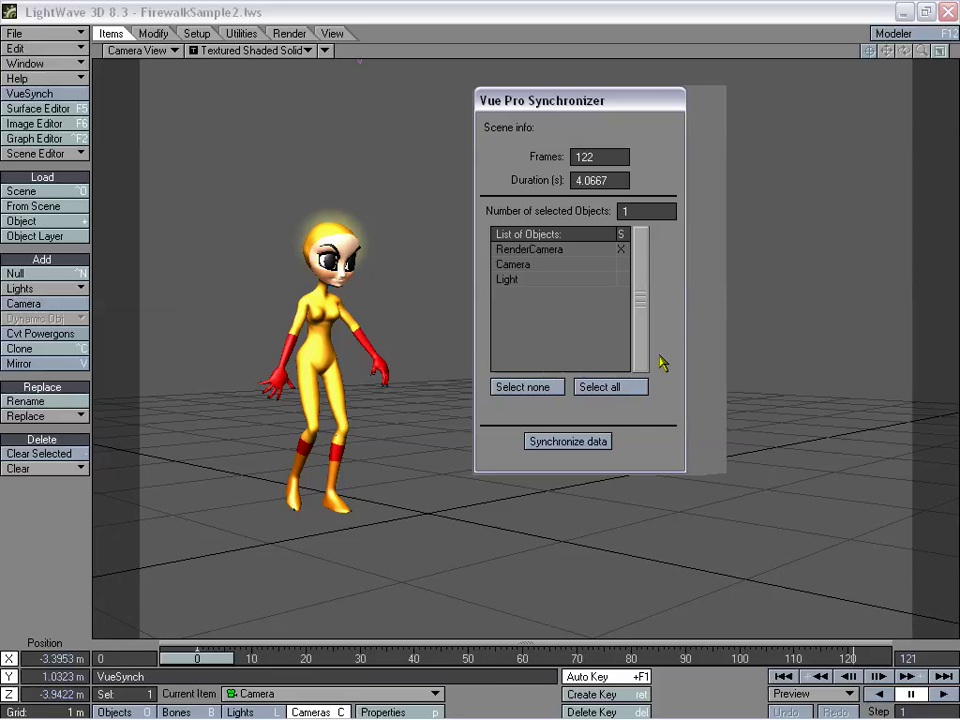
{"action": "left_click", "coordinate": [622, 280]}
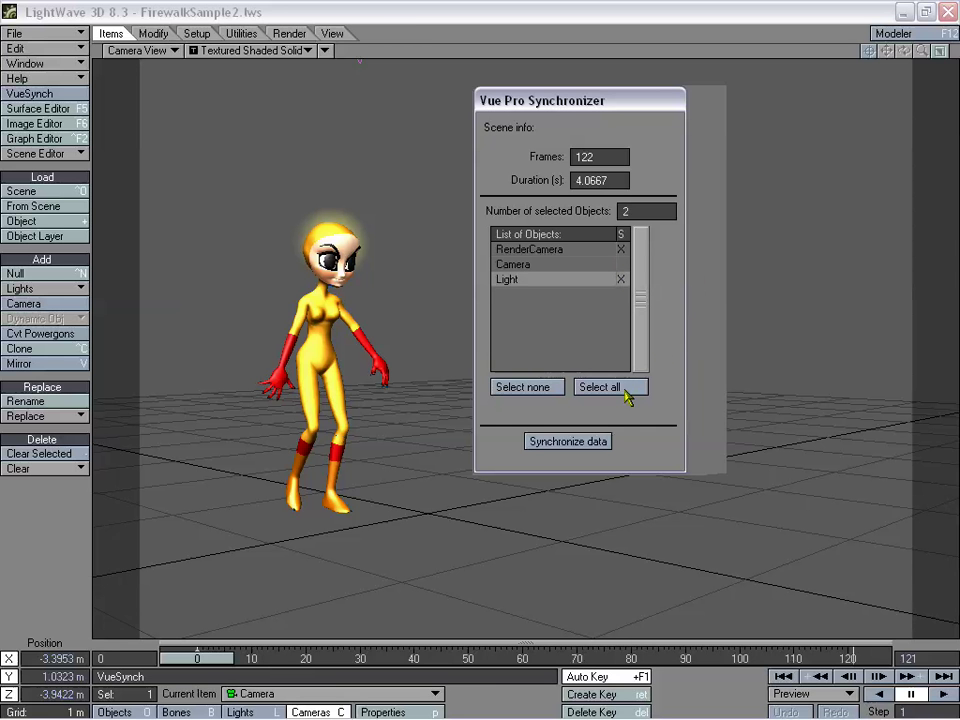
{"action": "left_click", "coordinate": [561, 443]}
Accept loading the new synchronization data and switch to Vue 5 Infinite.
{"action": "left_click", "coordinate": [619, 384]}
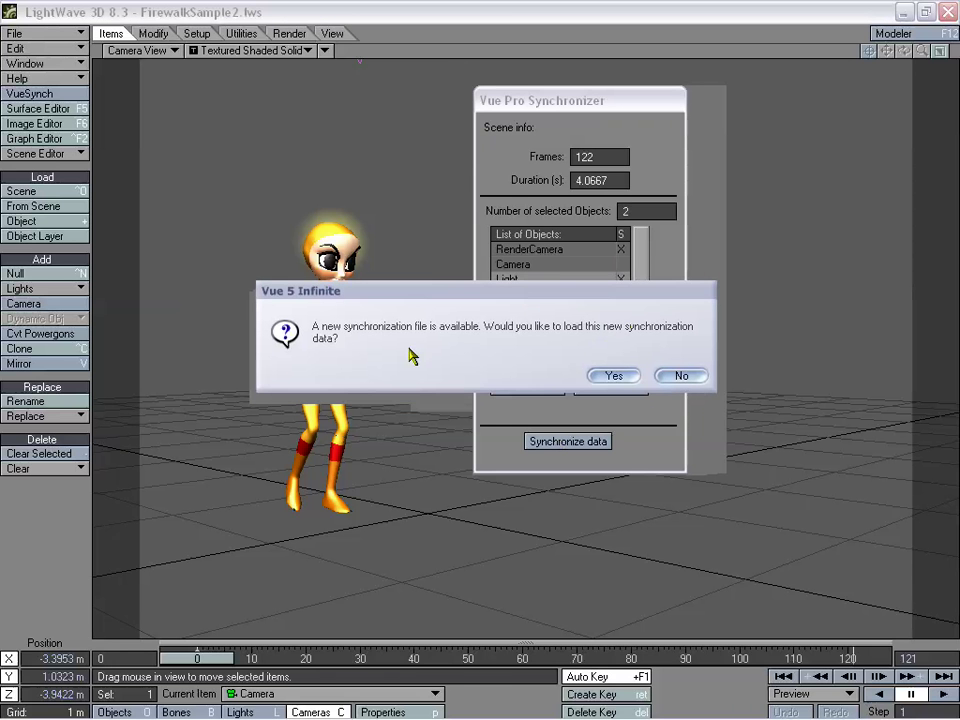
{"action": "left_click", "coordinate": [612, 380]}
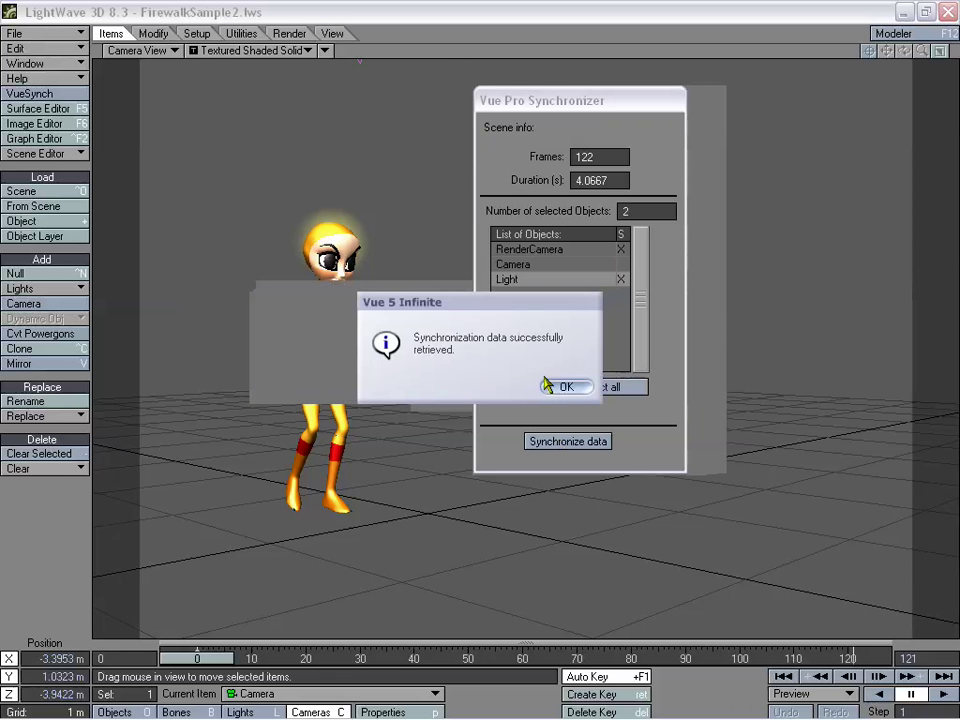
{"action": "left_click", "coordinate": [572, 392]}
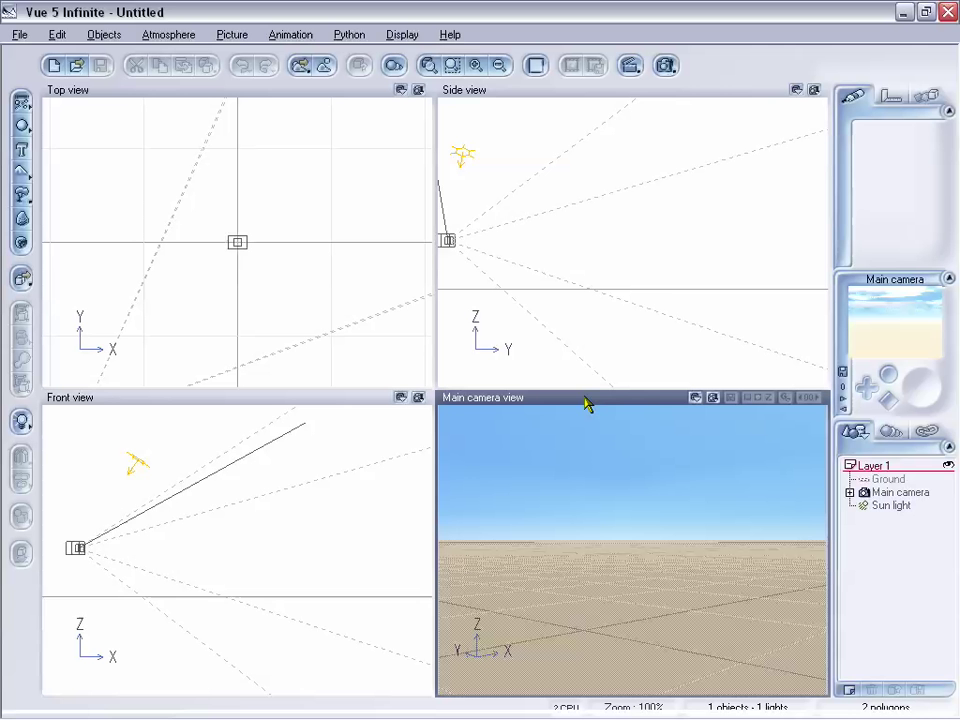
{"action": "key", "text": "alt+Tab"}
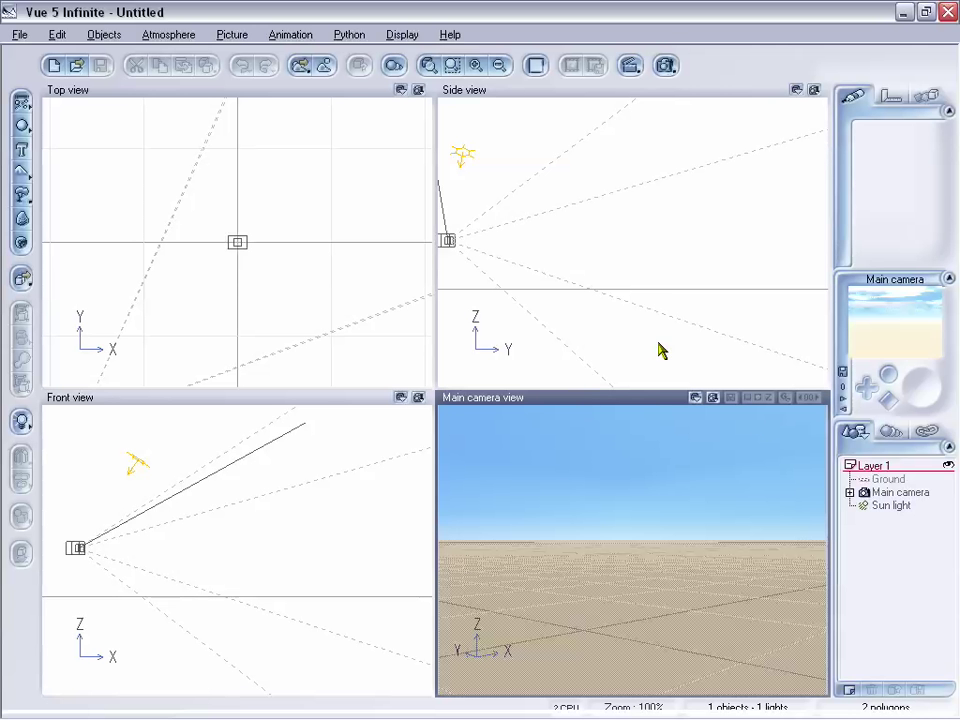
Display the animation timeline, scrub to frame 23 to check the synchronized camera motion, and return to frame 0.
{"action": "left_click", "coordinate": [282, 38]}
{"action": "left_click", "coordinate": [295, 58]}
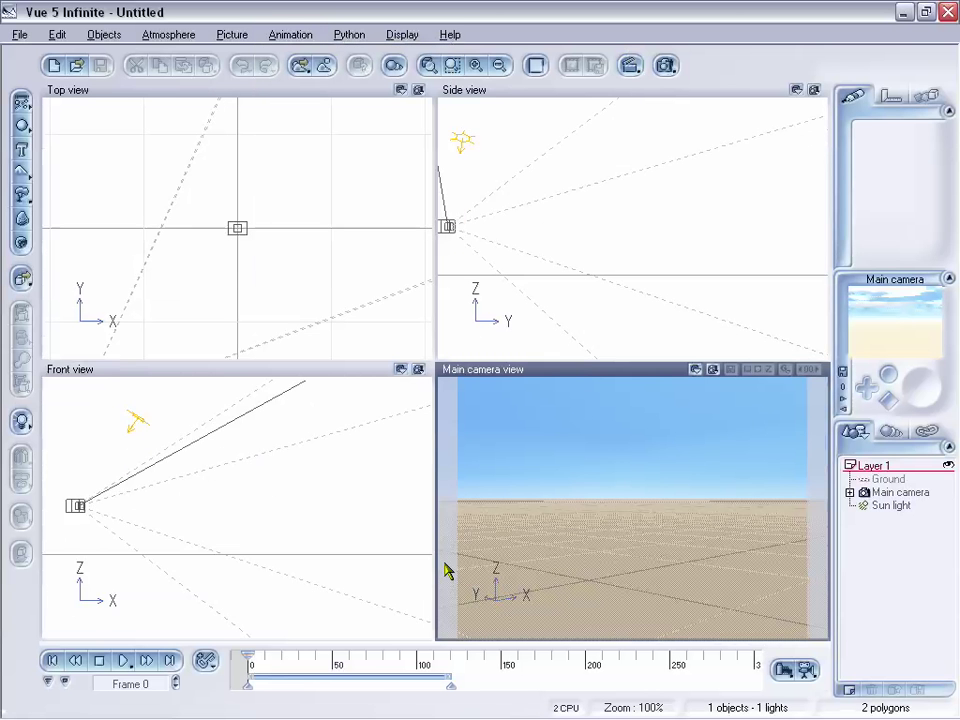
{"action": "mouse_move", "coordinate": [265, 660]}
{"action": "left_mouse_down"}
{"action": "mouse_move", "coordinate": [444, 655]}
{"action": "mouse_move", "coordinate": [252, 656]}
{"action": "mouse_move", "coordinate": [476, 657]}
{"action": "mouse_move", "coordinate": [251, 656]}
{"action": "mouse_move", "coordinate": [248, 665]}
{"action": "left_mouse_up"}
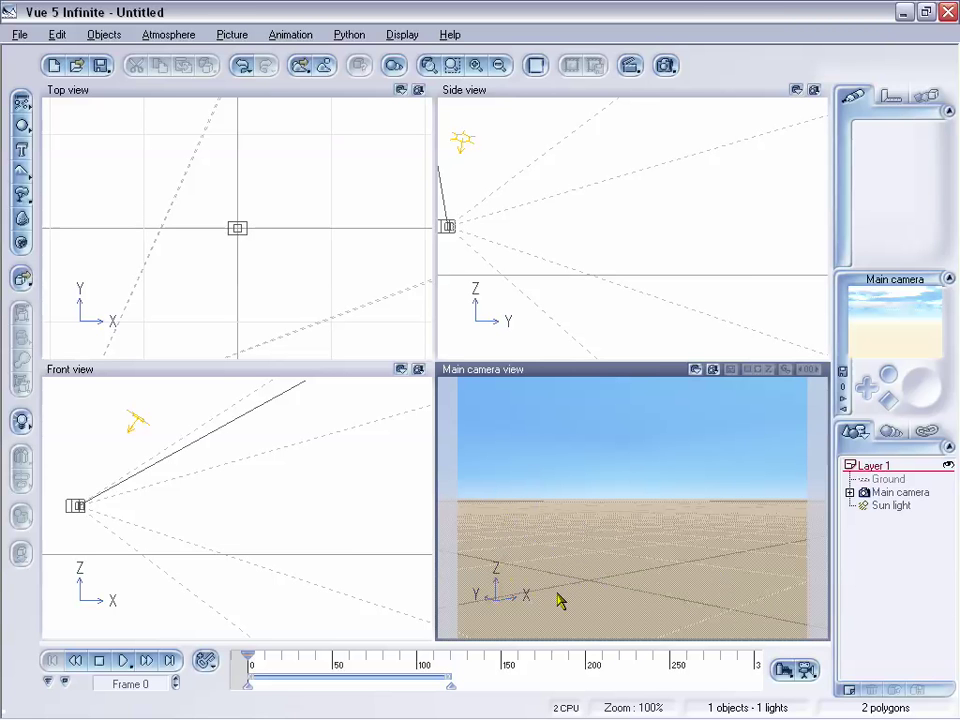
{"action": "left_click_drag", "start_coordinate": [248, 660], "coordinate": [287, 655]}
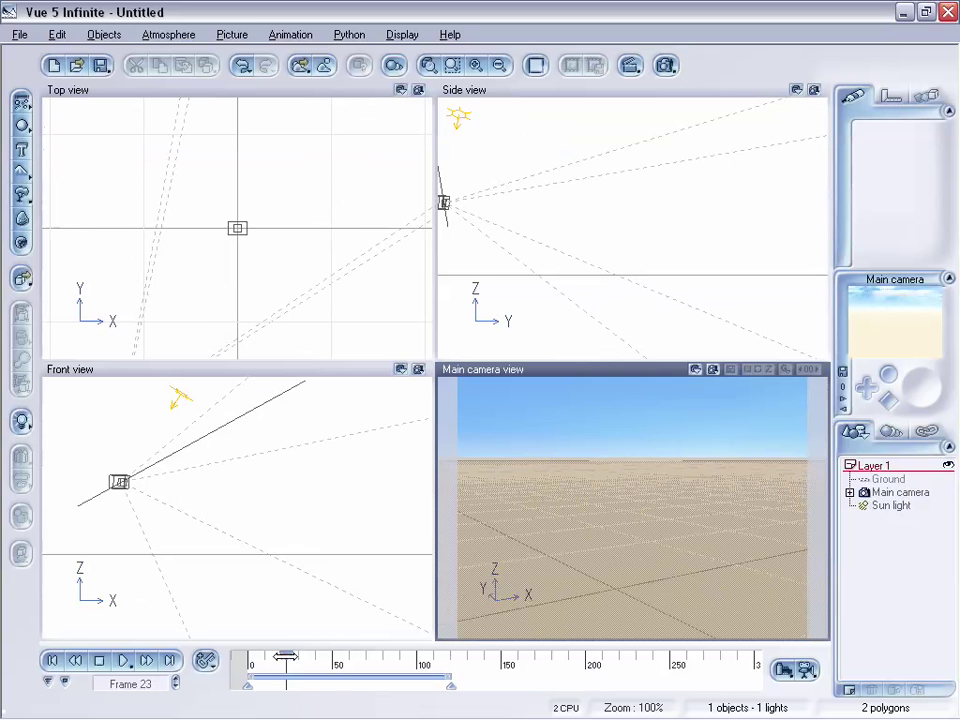
{"action": "left_click_drag", "start_coordinate": [286, 660], "coordinate": [265, 655]}
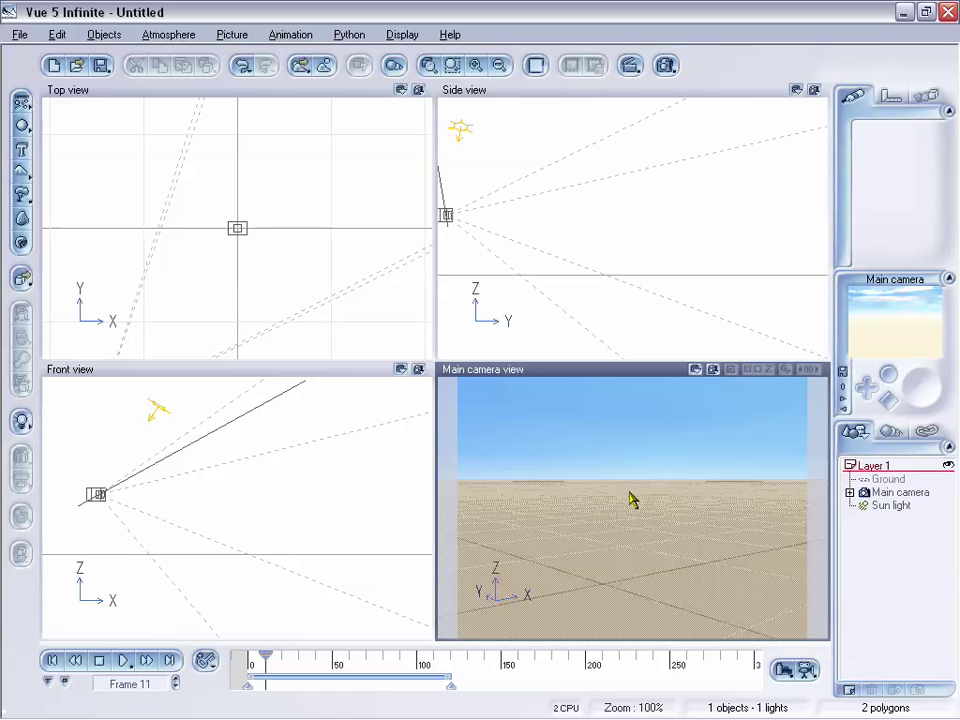
{"action": "mouse_move", "coordinate": [265, 655]}
{"action": "left_mouse_down"}
{"action": "mouse_move", "coordinate": [427, 637]}
{"action": "mouse_move", "coordinate": [294, 639]}
{"action": "mouse_move", "coordinate": [386, 656]}
{"action": "mouse_move", "coordinate": [255, 656]}
{"action": "left_mouse_up"}
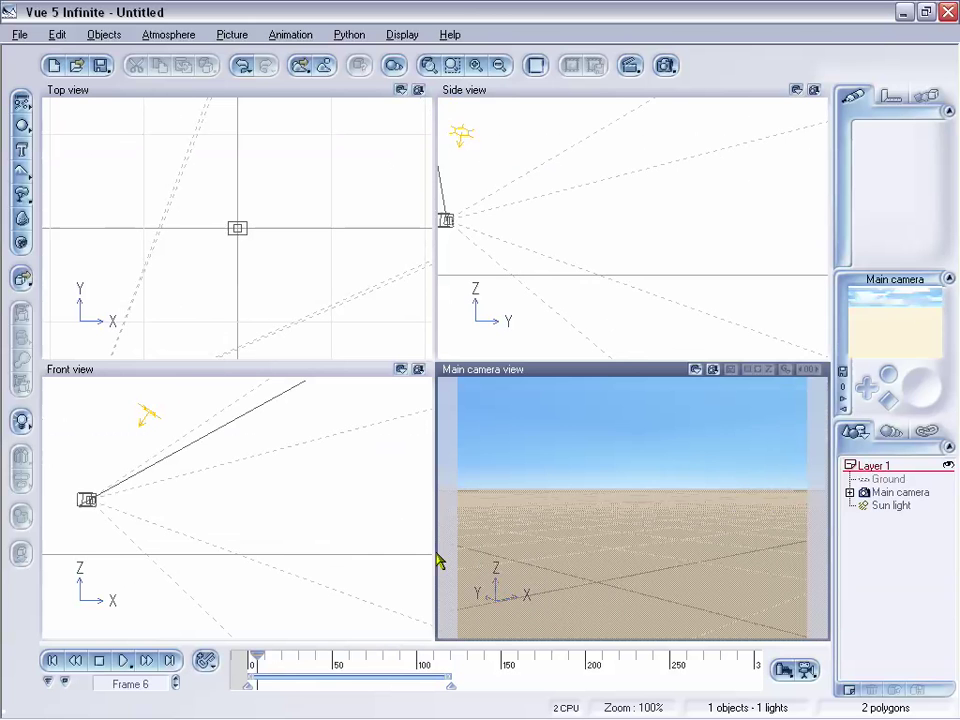
{"action": "left_click_drag", "start_coordinate": [256, 658], "coordinate": [247, 660]}
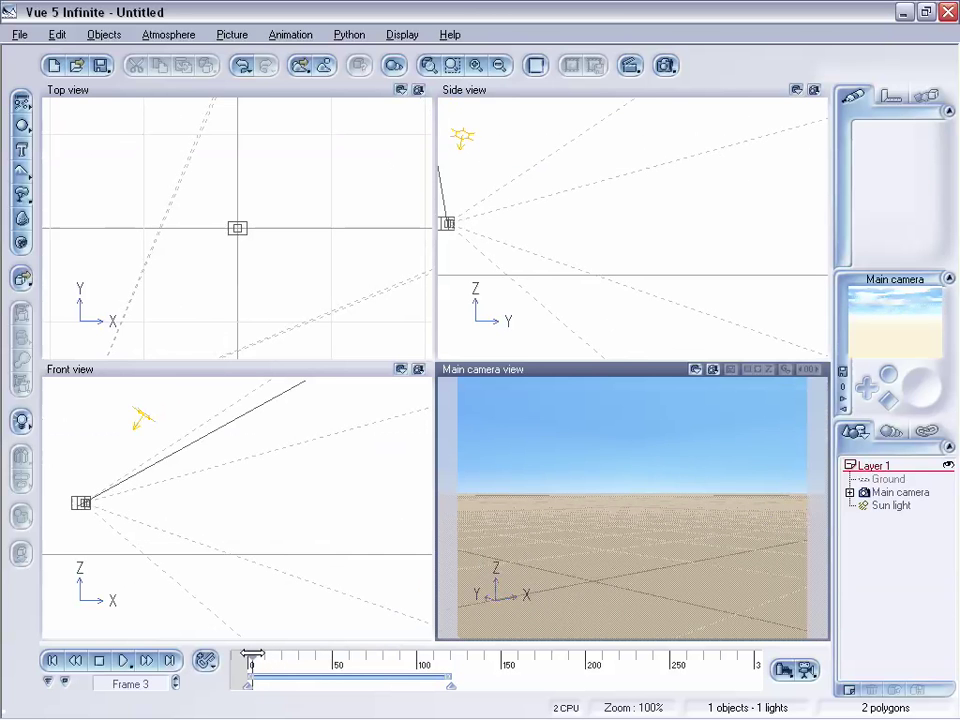
{"action": "left_click", "coordinate": [75, 660]}
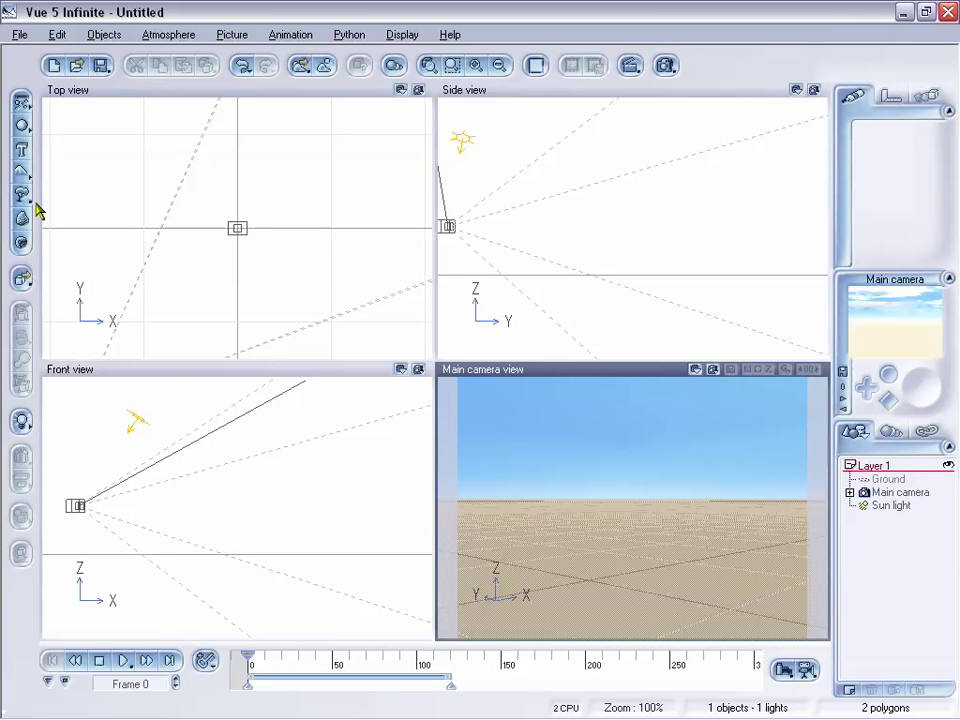
Assign the Complex Rock material from the Rocks collection to the Ground object.
{"action": "left_click", "coordinate": [887, 480]}
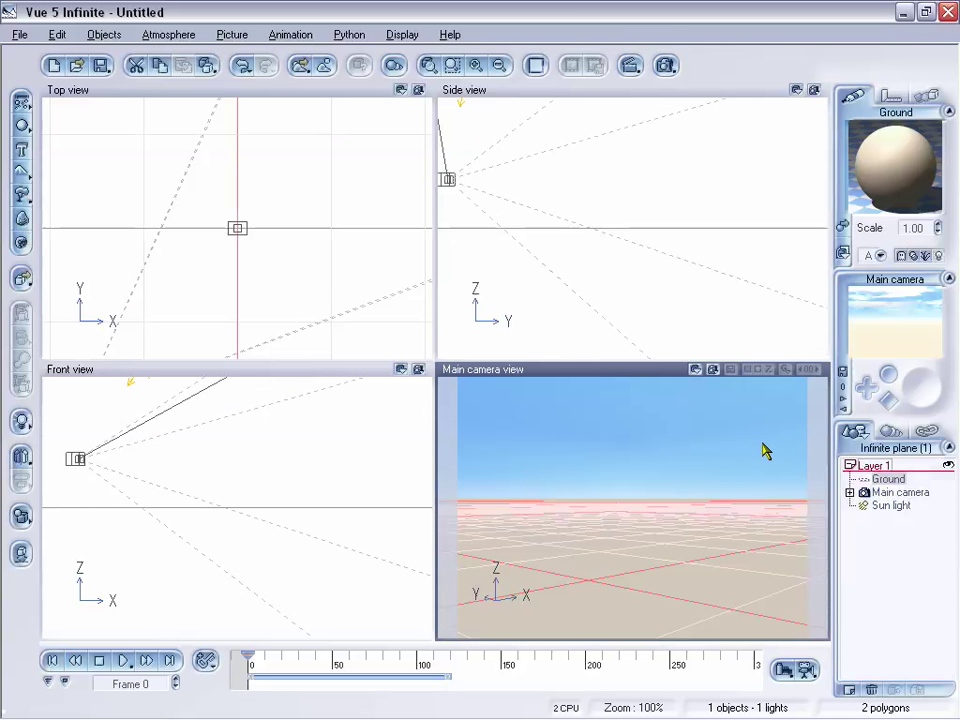
{"action": "left_click", "coordinate": [849, 228]}
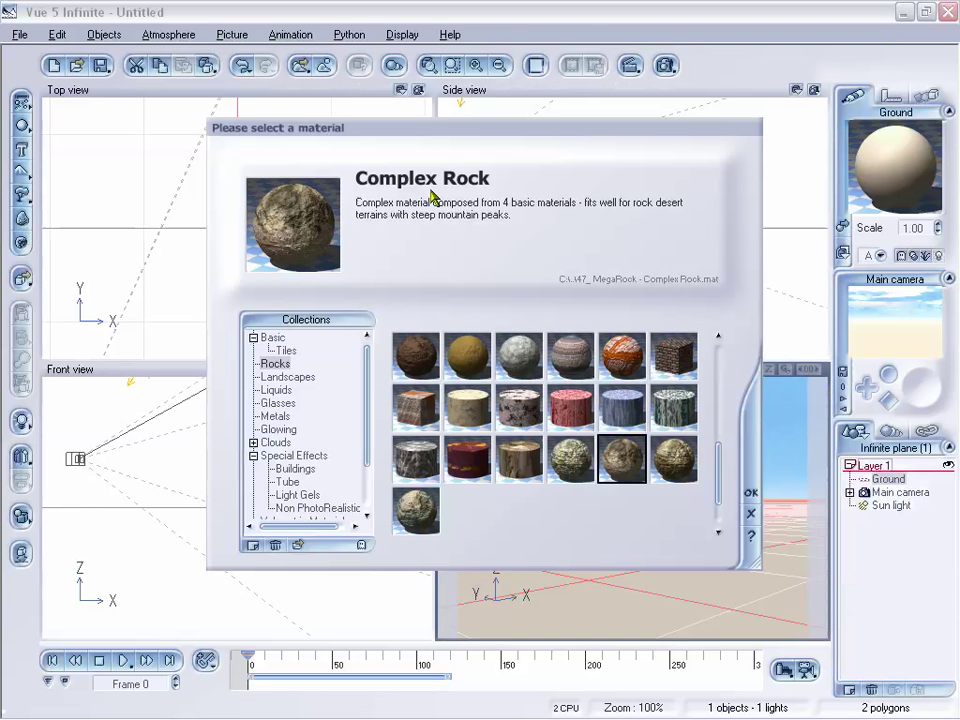
{"action": "left_click", "coordinate": [751, 493]}
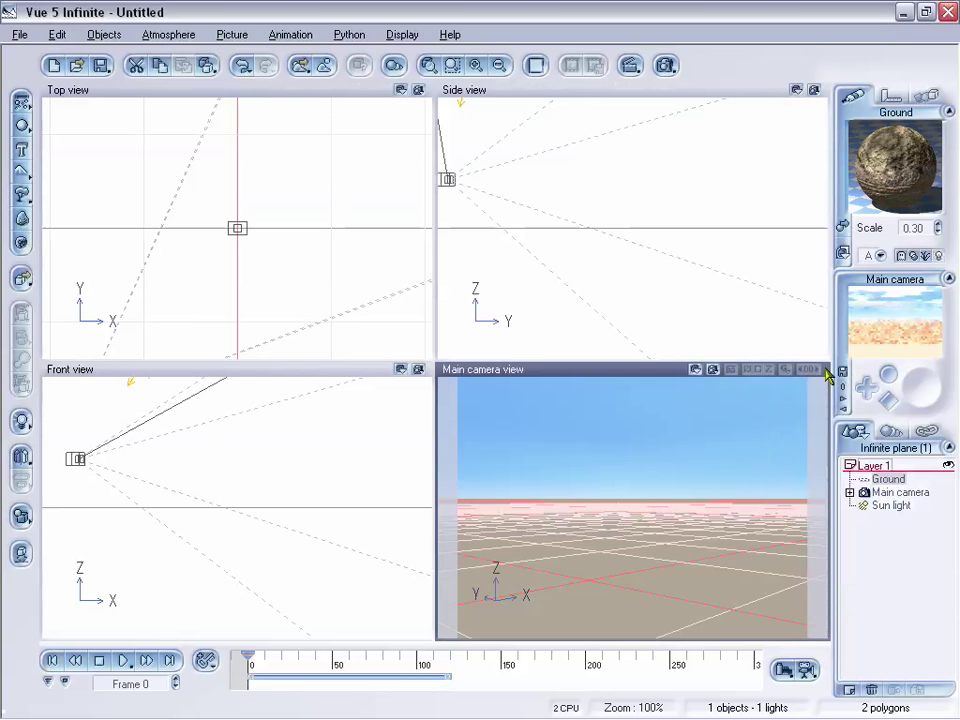
Enlarge the main camera preview and replace the ground's material with a green grassy one.
{"action": "left_click_drag", "start_coordinate": [832, 370], "coordinate": [735, 369]}
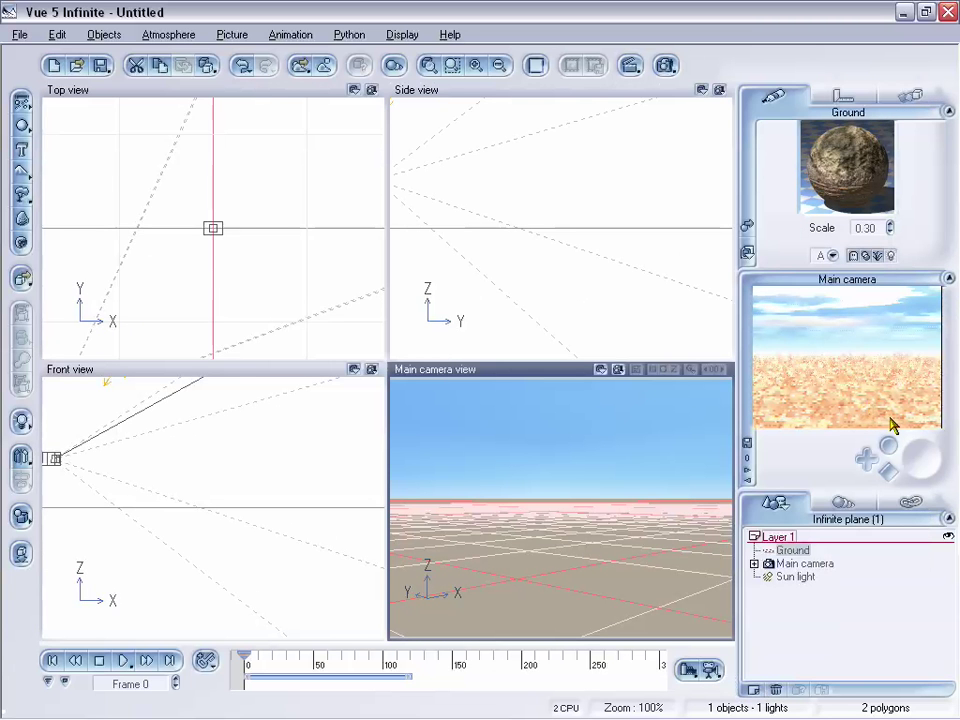
{"action": "left_click", "coordinate": [747, 226]}
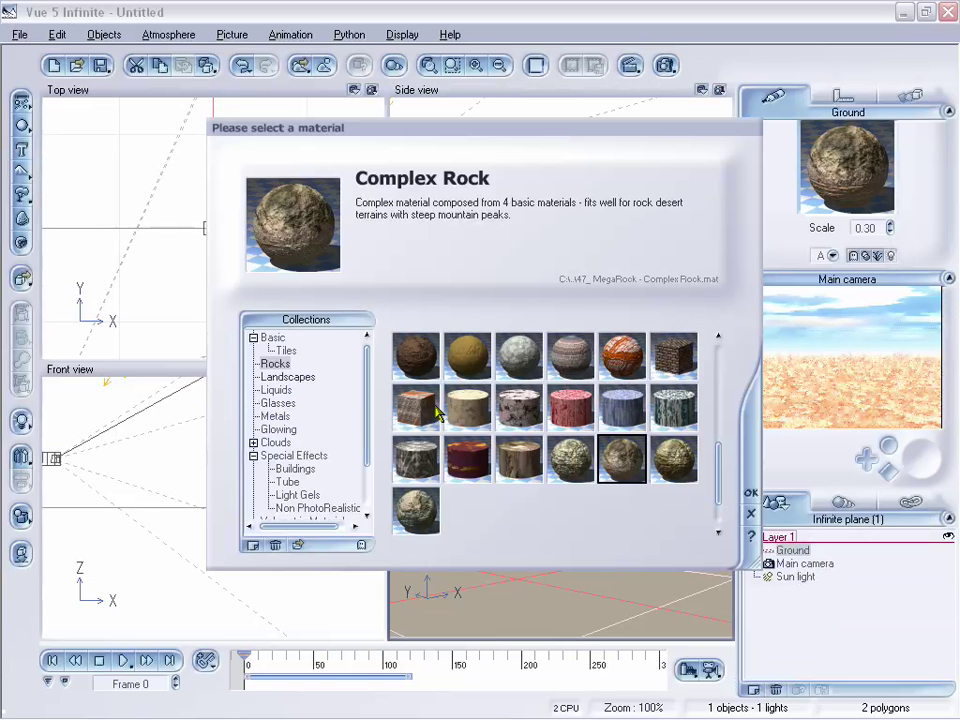
{"action": "left_click", "coordinate": [617, 365]}
{"action": "left_click", "coordinate": [751, 493]}
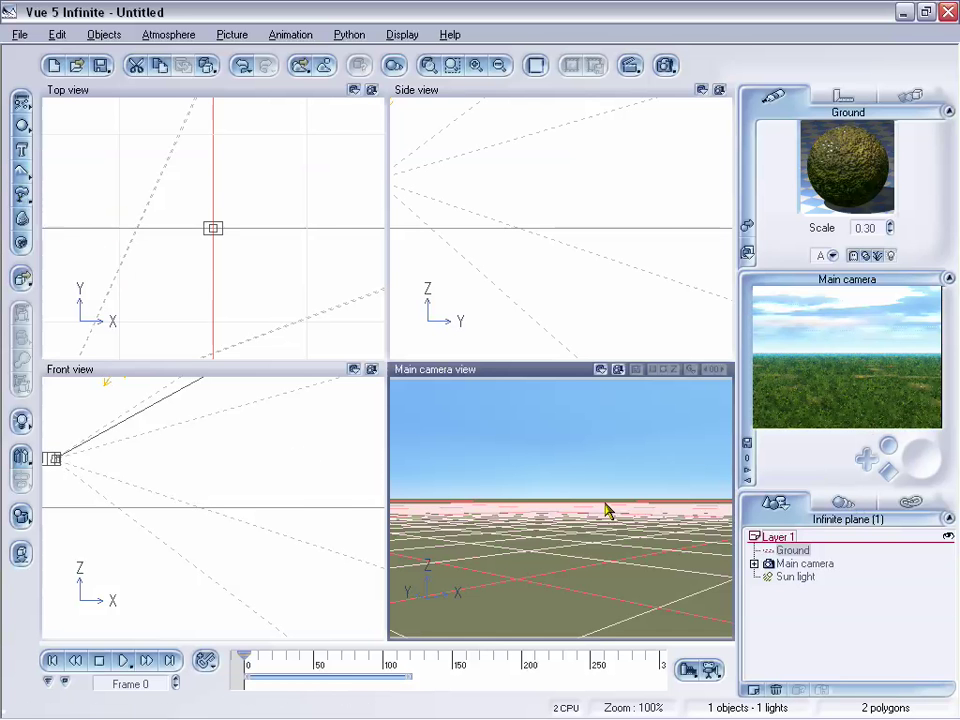
Add a terrain, move it back along Y away from the origin, and sink its base slightly below the ground.
{"action": "left_click", "coordinate": [21, 172]}
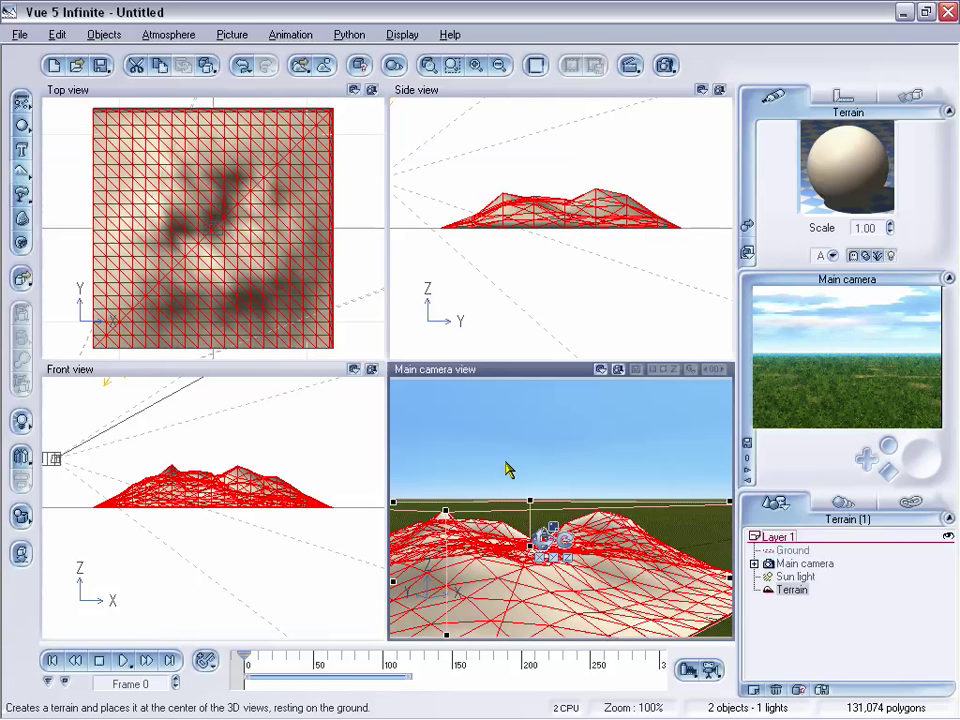
{"action": "left_click_drag", "start_coordinate": [246, 317], "coordinate": [268, 122]}
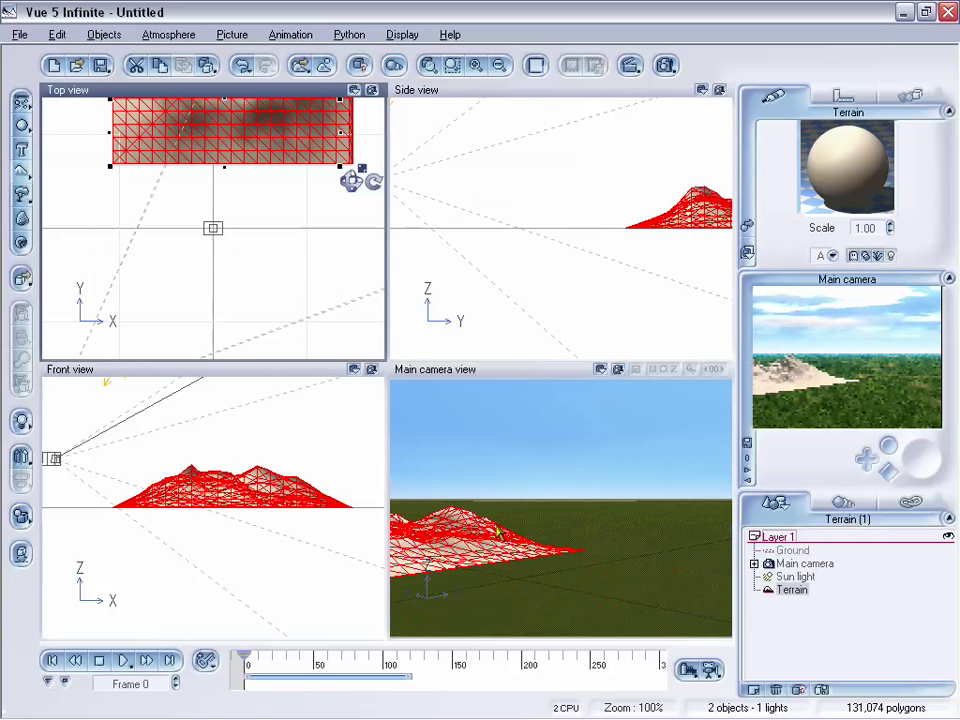
{"action": "left_click", "coordinate": [496, 537]}
{"action": "left_click_drag", "start_coordinate": [496, 537], "coordinate": [497, 525]}
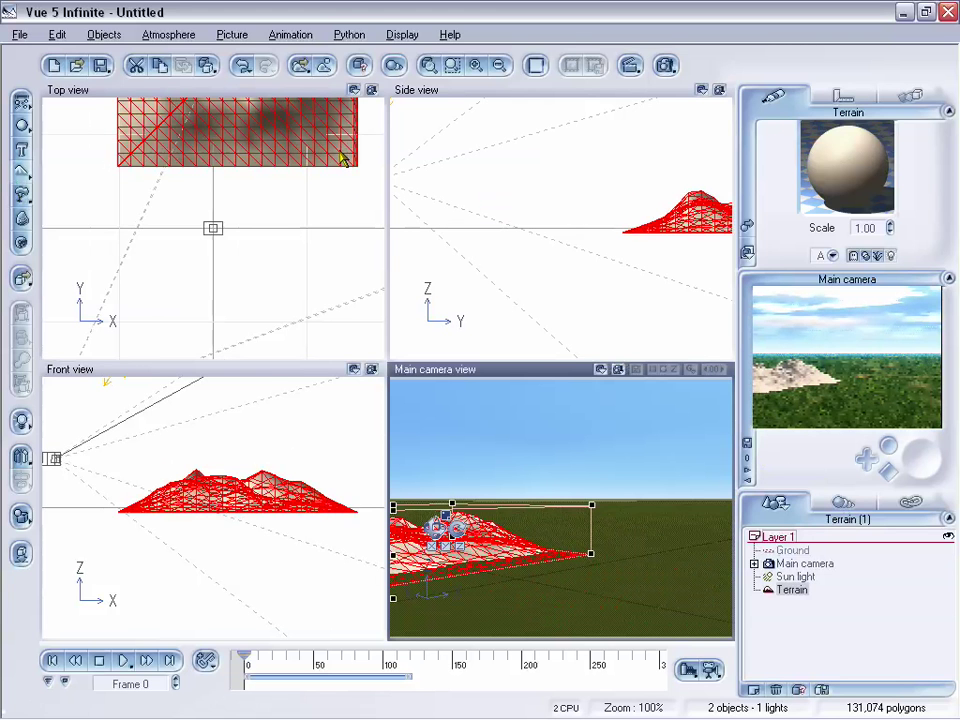
Enlarge the terrain into a broad mountain range and move it toward positive X and Y so it spans the camera's background.
{"action": "left_click", "coordinate": [499, 65]}
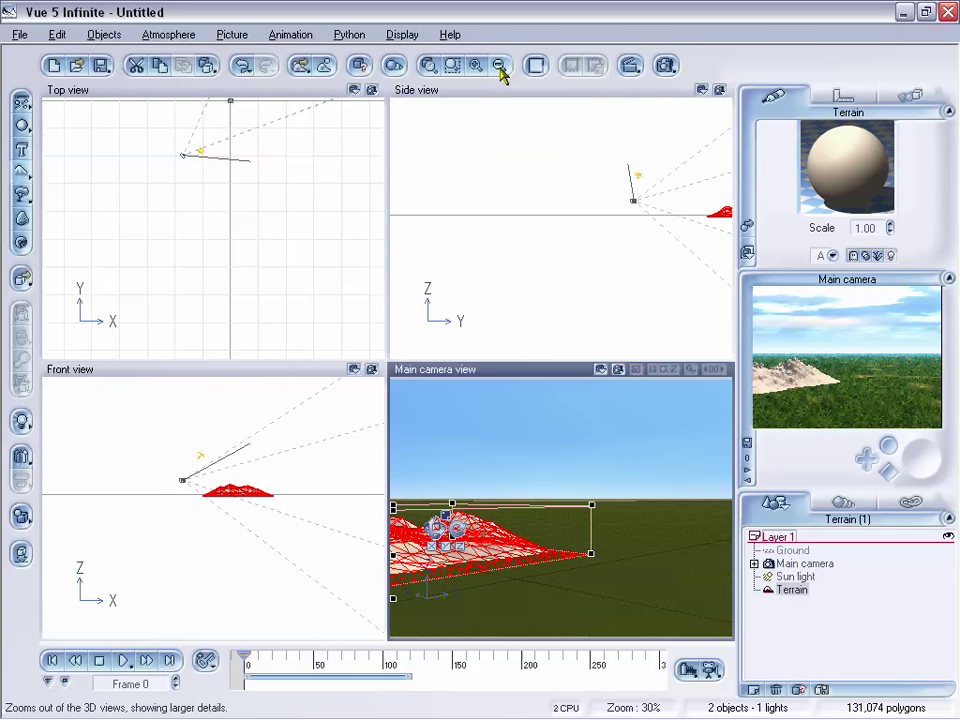
{"action": "right_click_drag", "start_coordinate": [214, 197], "coordinate": [161, 328]}
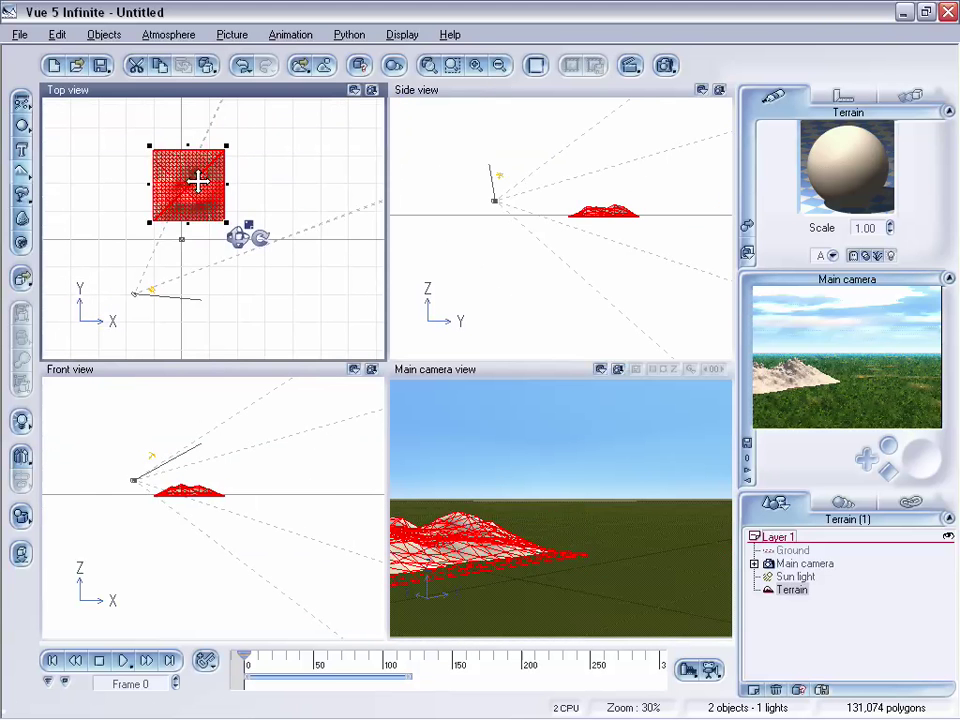
{"action": "left_click_drag", "start_coordinate": [199, 182], "coordinate": [300, 206]}
{"action": "left_click_drag", "start_coordinate": [260, 172], "coordinate": [112, 58]}
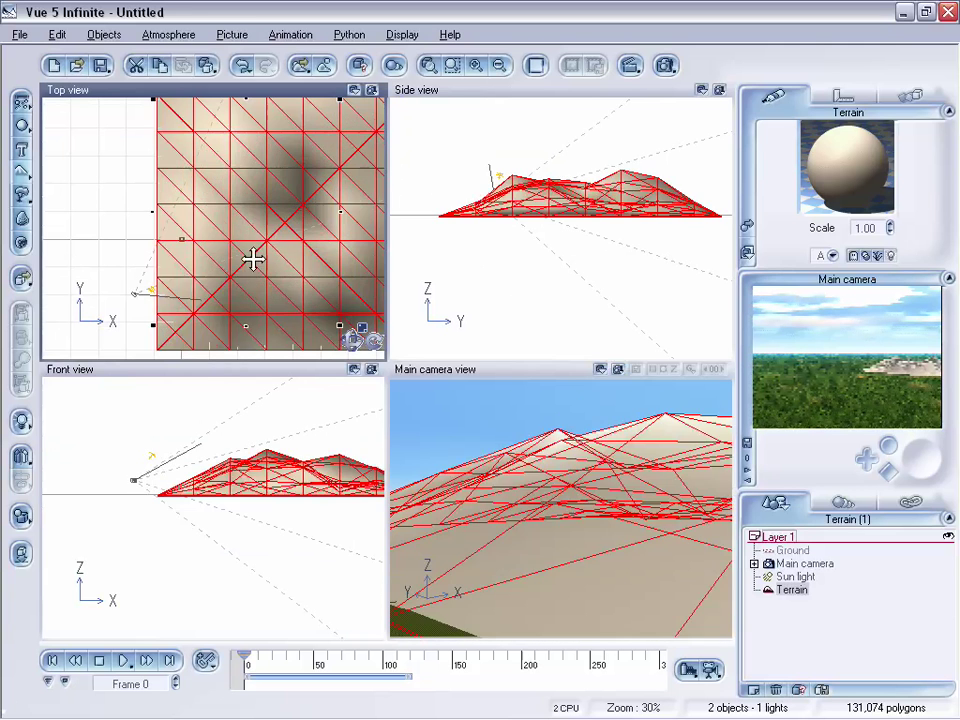
{"action": "left_click_drag", "start_coordinate": [253, 257], "coordinate": [343, 111]}
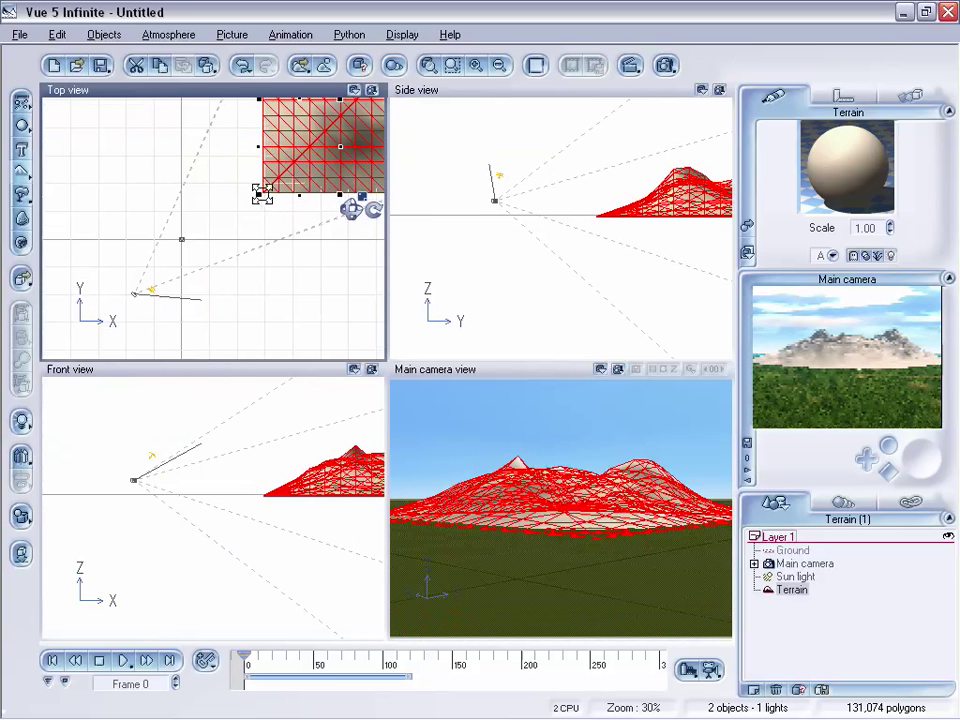
{"action": "left_click_drag", "start_coordinate": [259, 199], "coordinate": [176, 299]}
{"action": "left_click_drag", "start_coordinate": [246, 257], "coordinate": [369, 186]}
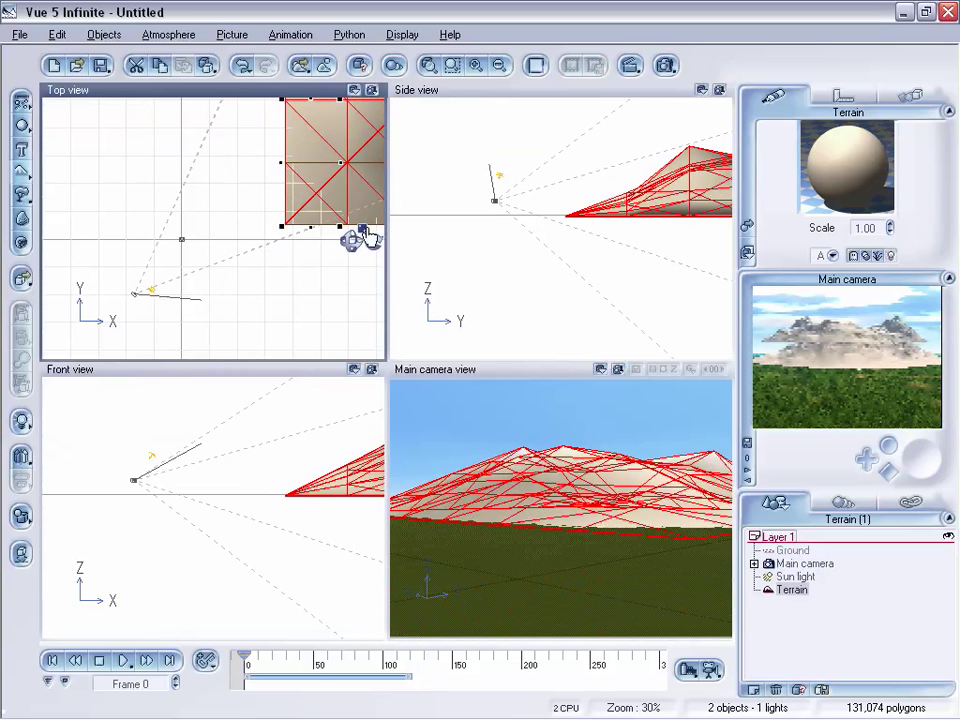
{"action": "left_click_drag", "start_coordinate": [279, 224], "coordinate": [373, 210]}
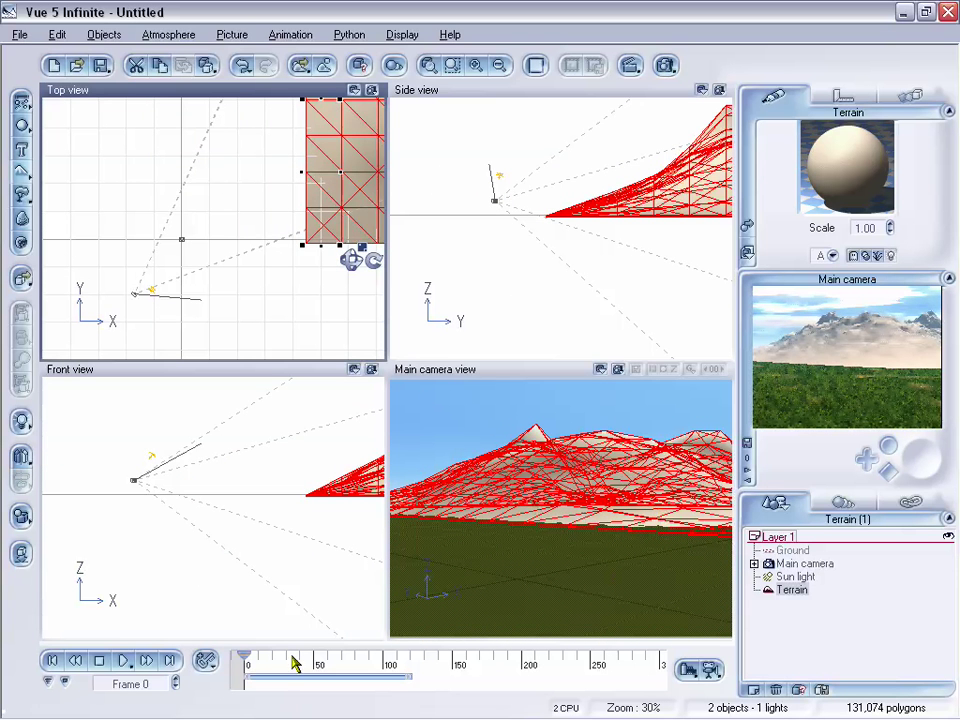
{"action": "left_click_drag", "start_coordinate": [241, 655], "coordinate": [270, 633]}
{"action": "left_click", "coordinate": [75, 662]}
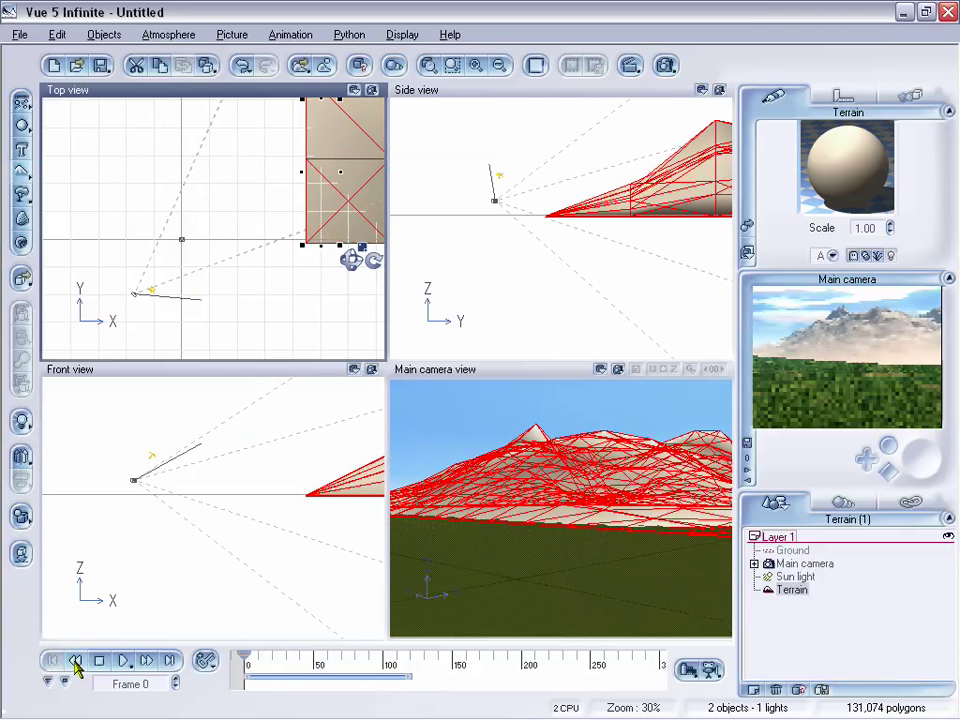
Assign the Grass material from the Landscapes collection to the terrain and refresh the main camera preview.
{"action": "left_click", "coordinate": [747, 226]}
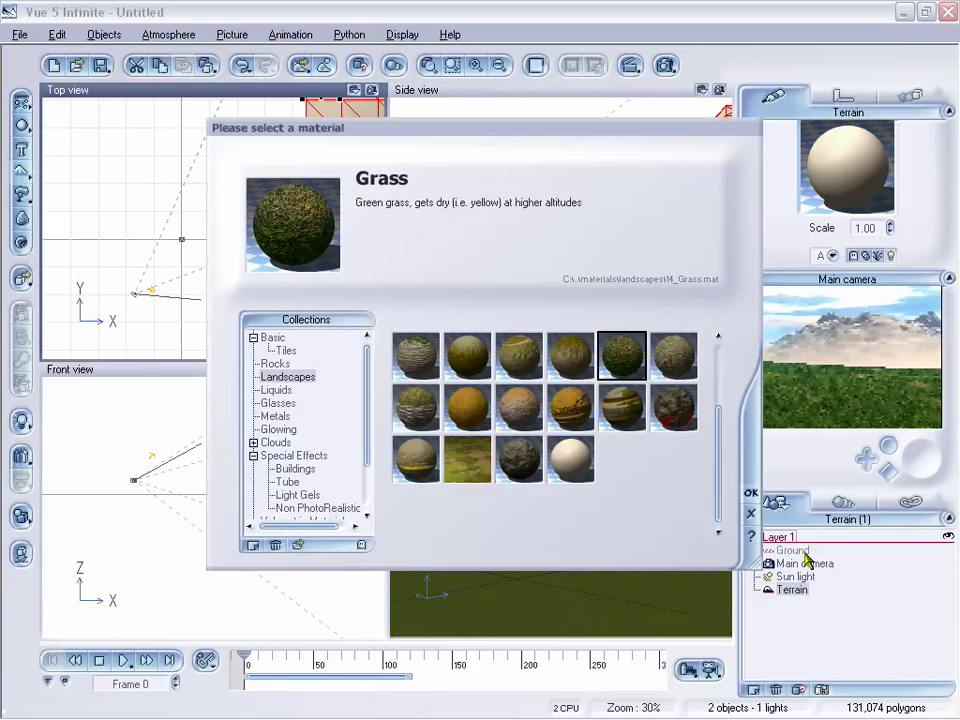
{"action": "key", "text": "Return"}
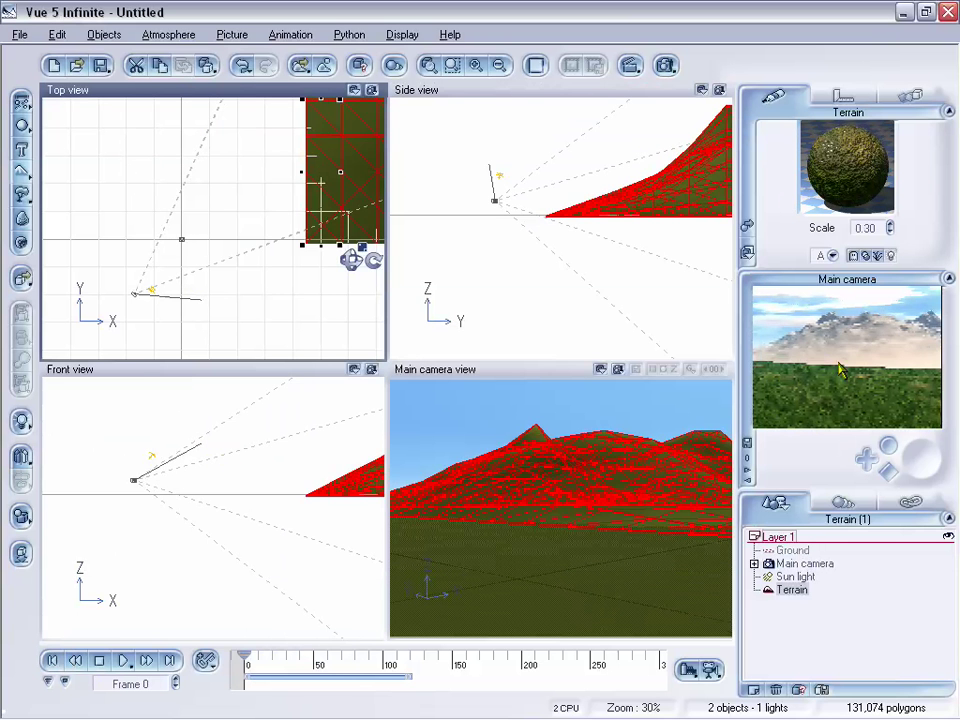
{"action": "right_click", "coordinate": [815, 415]}
{"action": "left_click", "coordinate": [832, 430]}
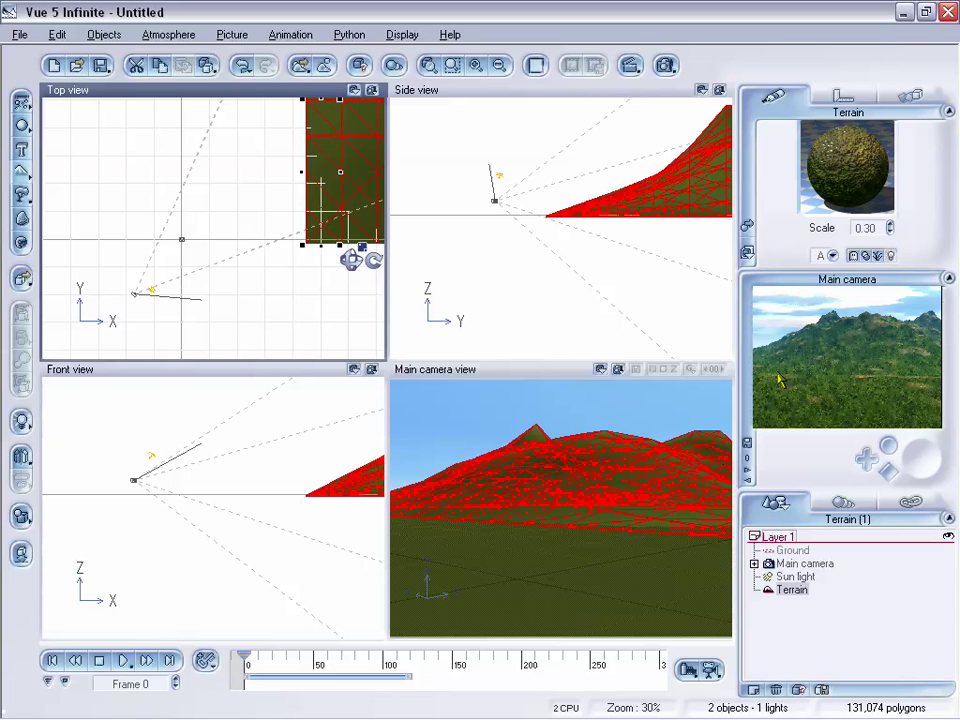
Scrub the animation to frames 61 and 24 to check the terrain in the camera view, and return to frame 0.
{"action": "left_click_drag", "start_coordinate": [243, 665], "coordinate": [328, 665]}
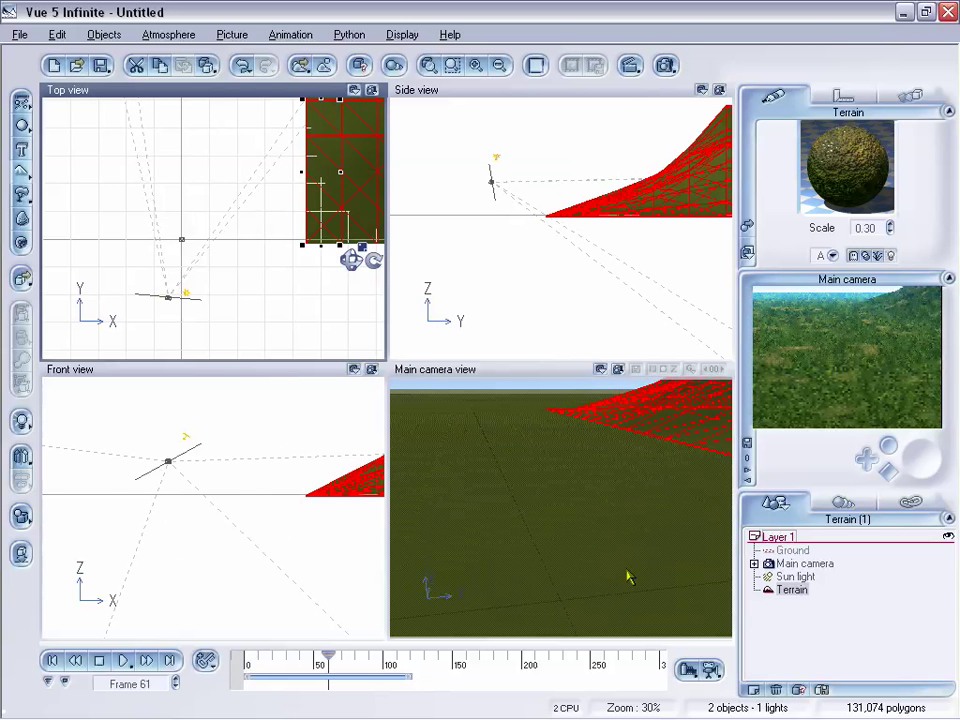
{"action": "left_click_drag", "start_coordinate": [328, 658], "coordinate": [269, 658]}
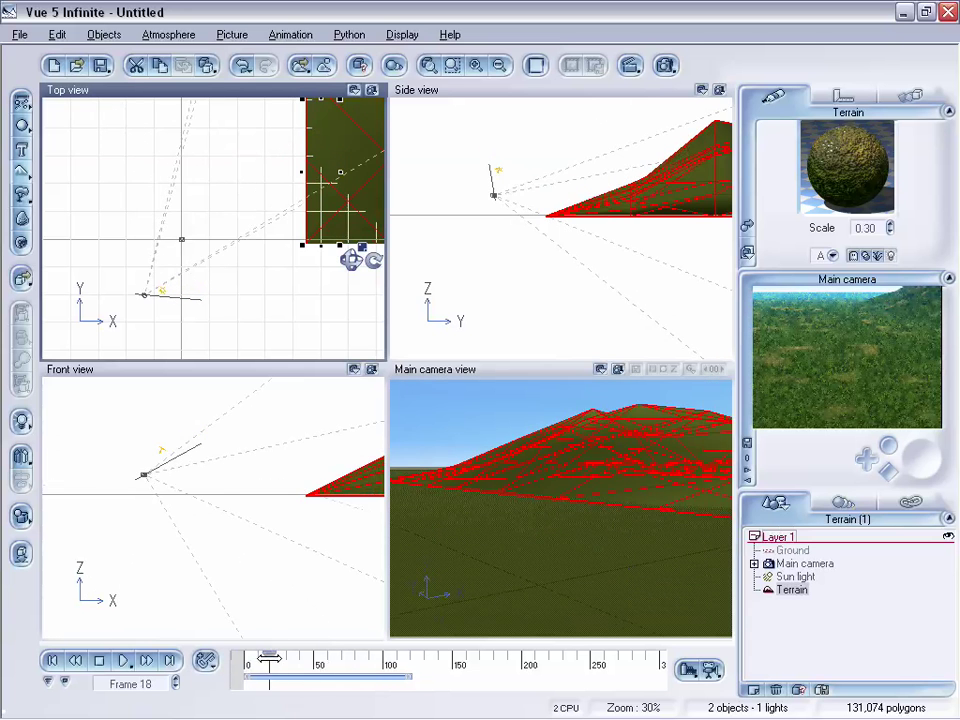
{"action": "left_click", "coordinate": [69, 665]}
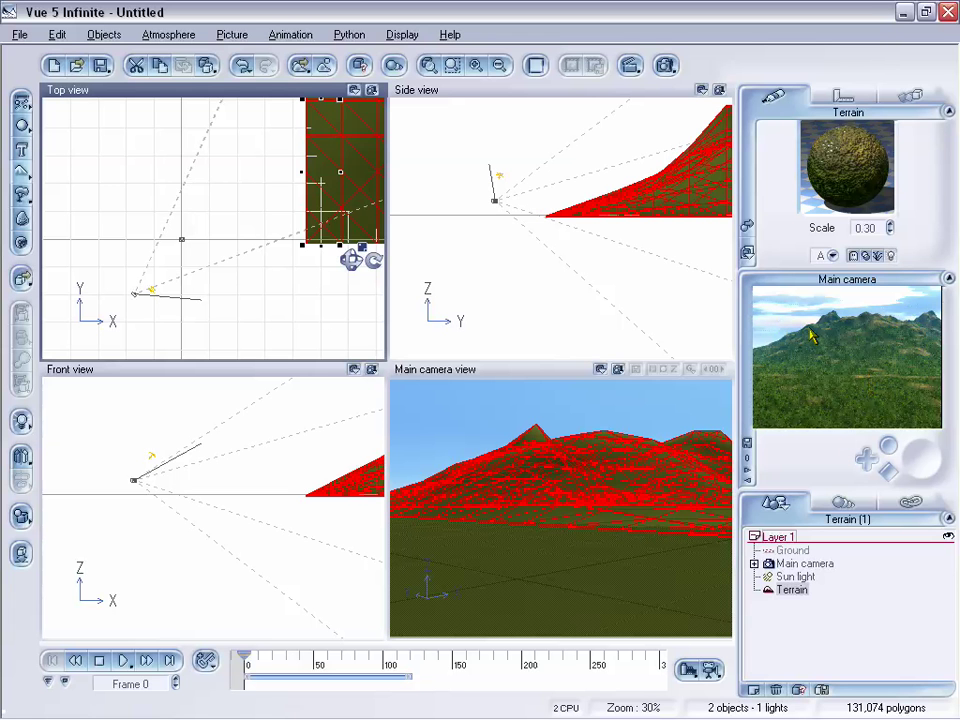
{"action": "right_click", "coordinate": [884, 337]}
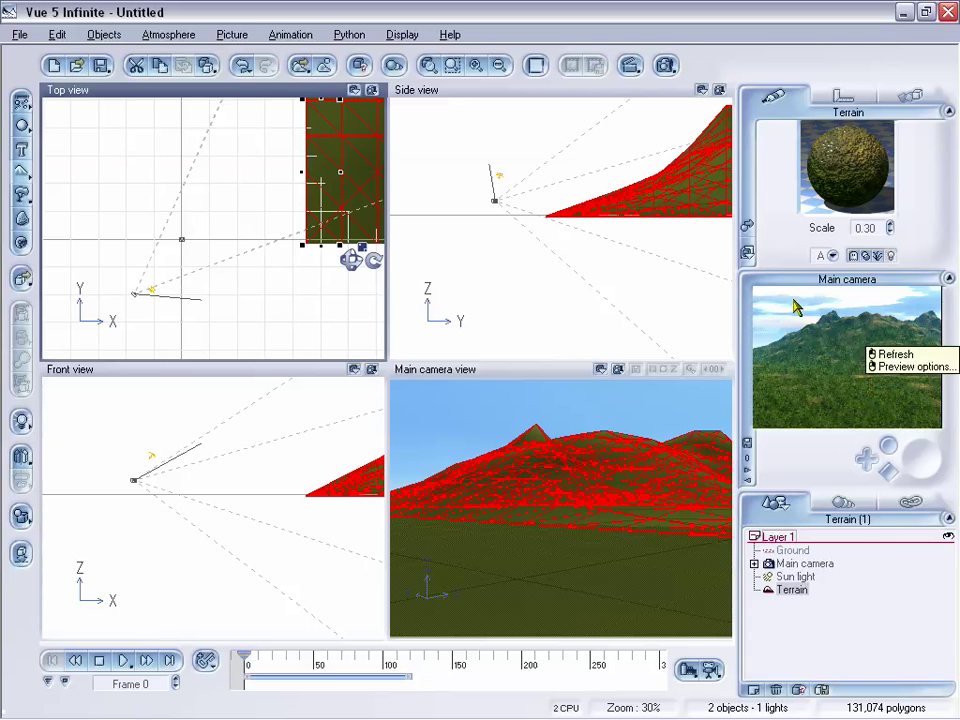
{"action": "left_click", "coordinate": [857, 350]}
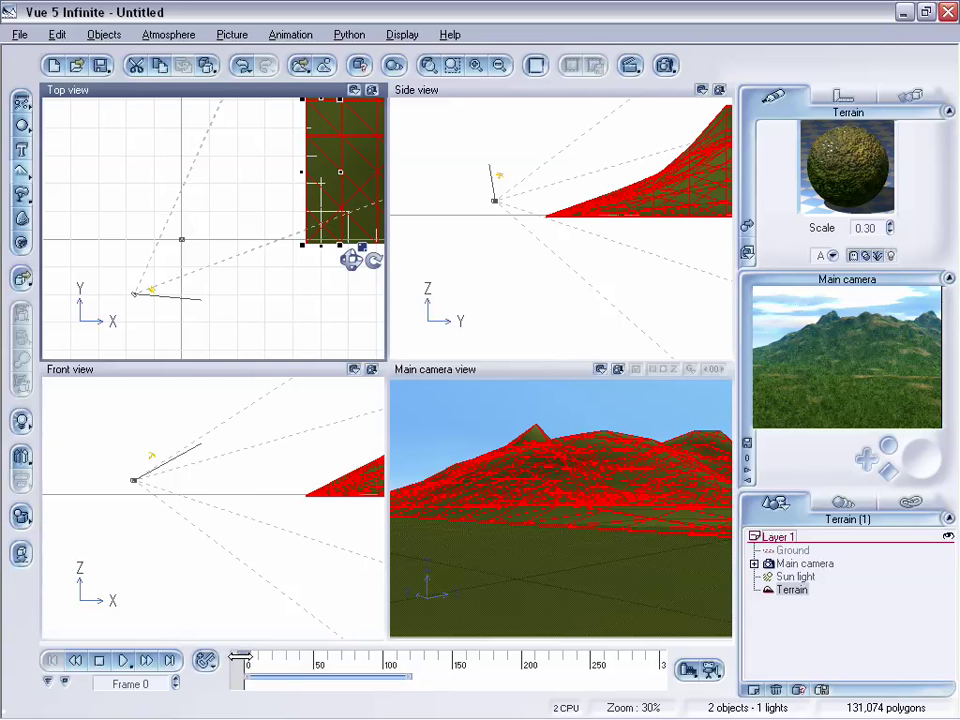
{"action": "left_click_drag", "start_coordinate": [241, 658], "coordinate": [278, 658]}
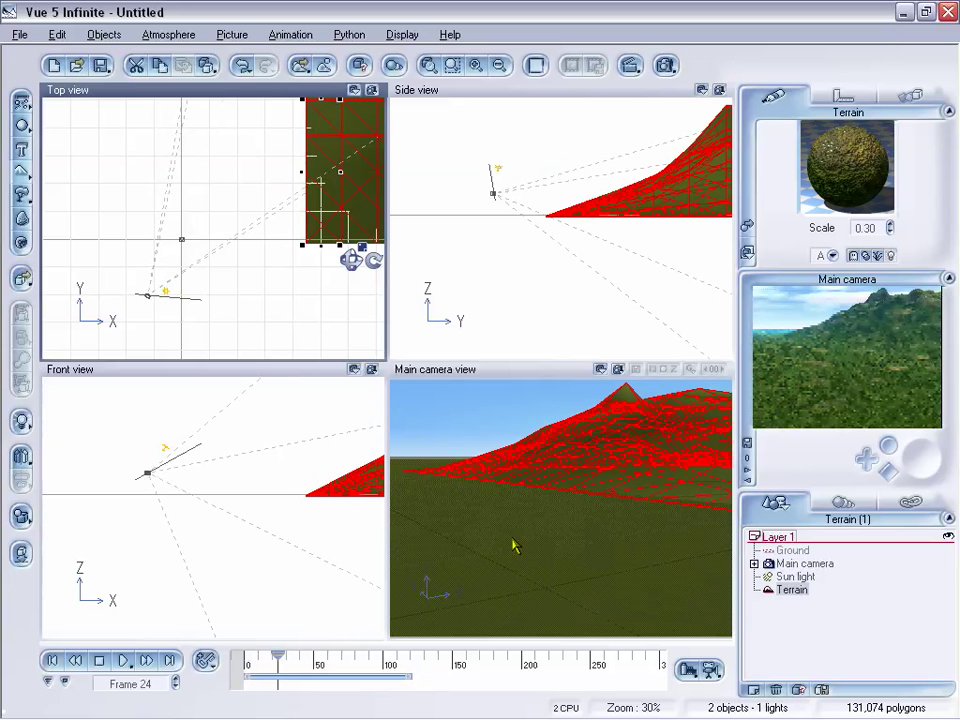
{"action": "left_click_drag", "start_coordinate": [278, 656], "coordinate": [256, 653]}
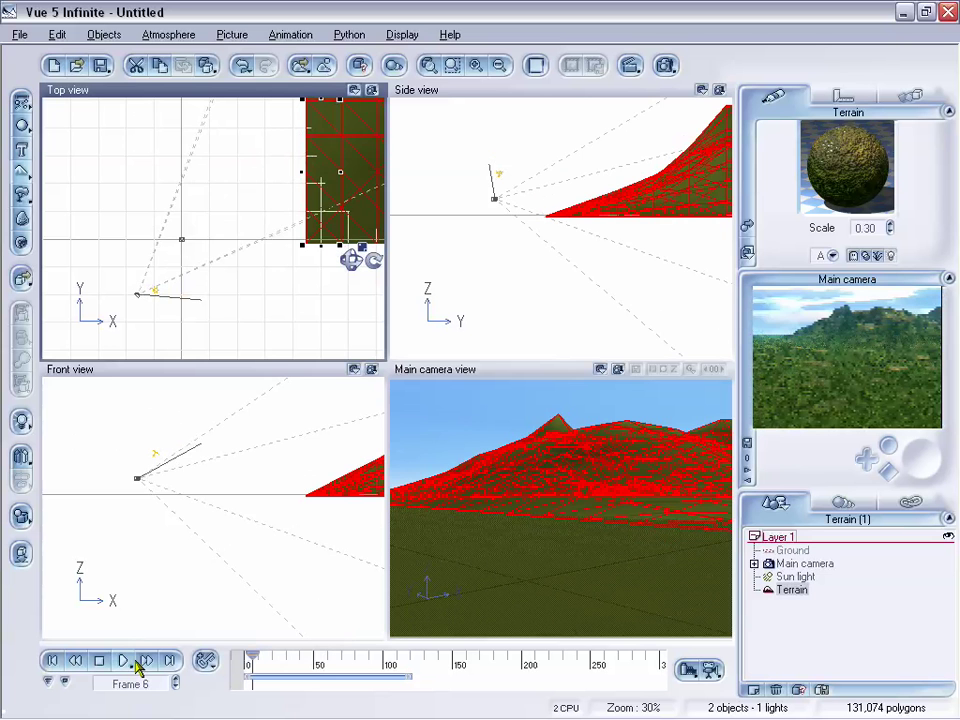
{"action": "left_click", "coordinate": [75, 662]}
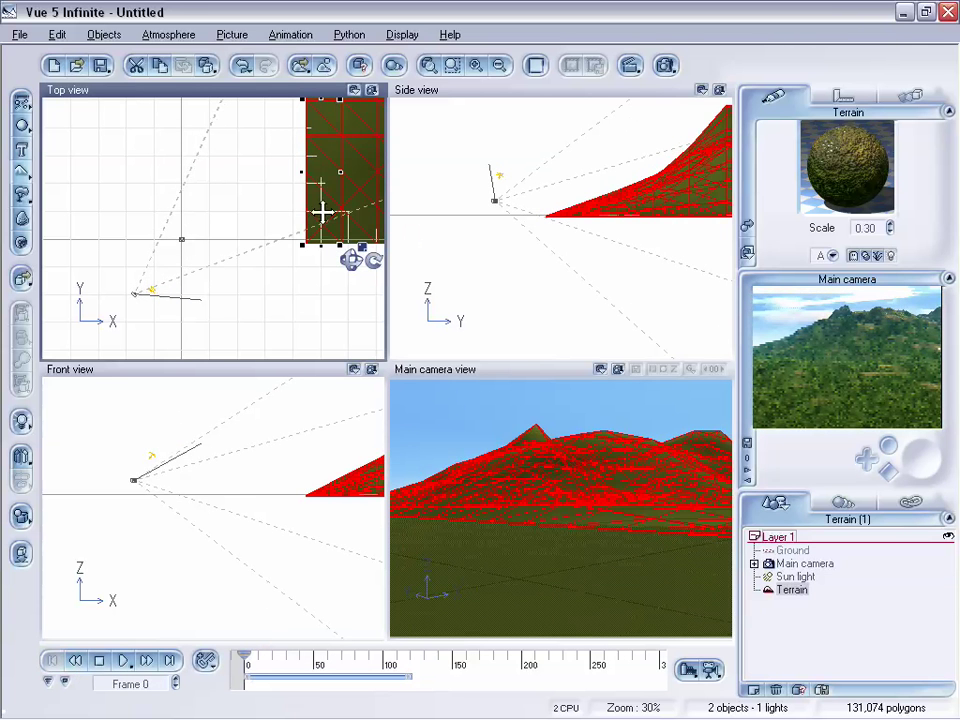
Add a second terrain, move it back along Y behind the origin, and enlarge it until it meets the first terrain.
{"action": "left_click", "coordinate": [21, 172]}
{"action": "left_click_drag", "start_coordinate": [216, 210], "coordinate": [196, 84]}
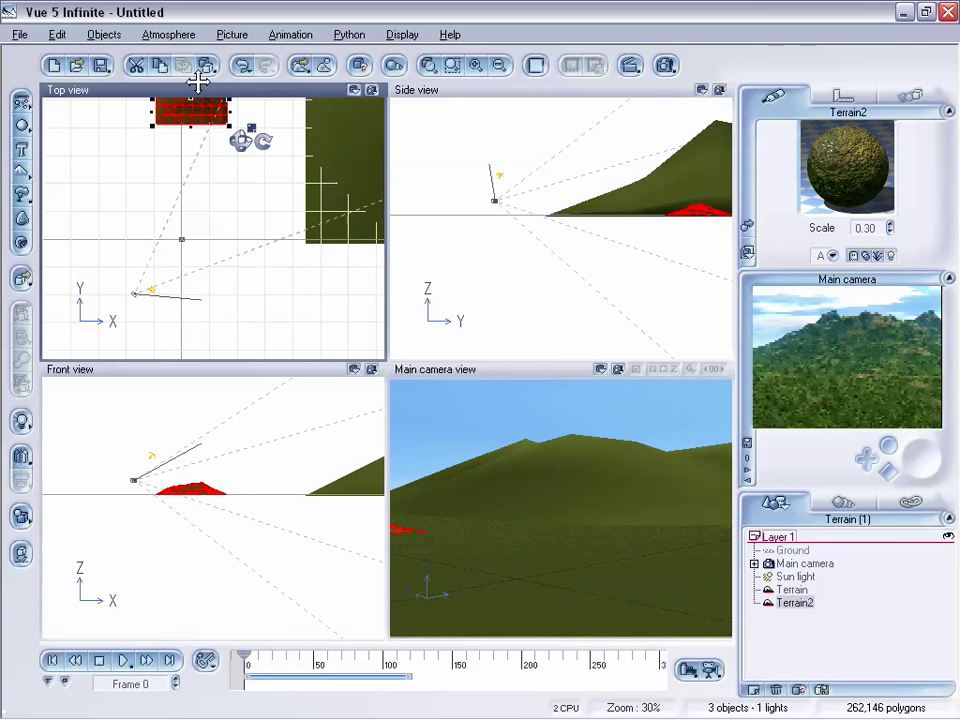
{"action": "left_click_drag", "start_coordinate": [234, 121], "coordinate": [420, 218]}
{"action": "left_click_drag", "start_coordinate": [296, 197], "coordinate": [250, 71]}
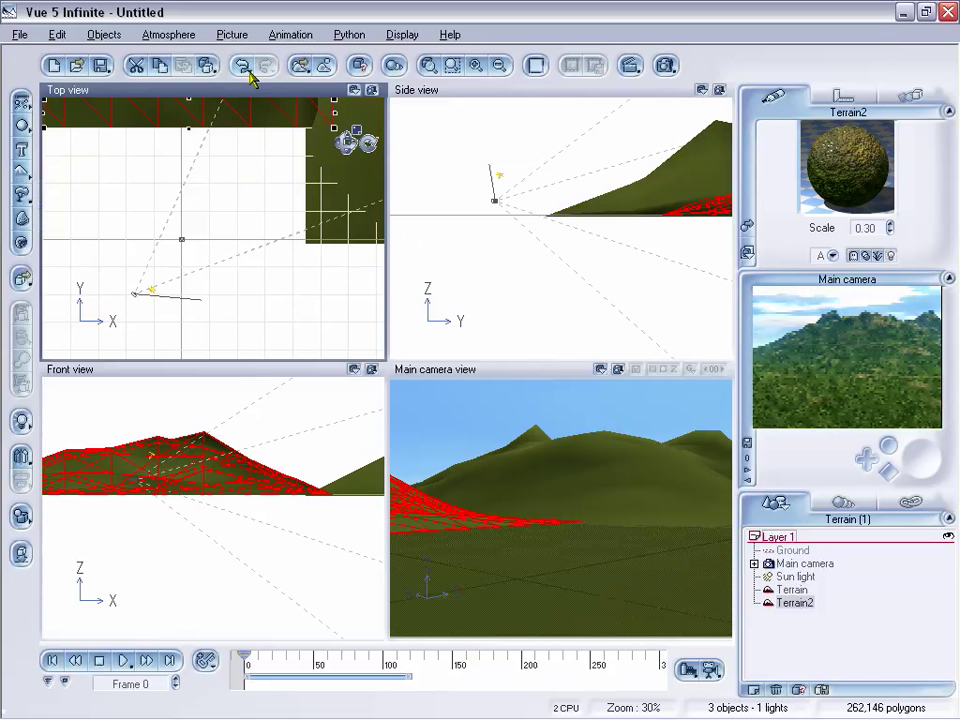
{"action": "left_click_drag", "start_coordinate": [244, 656], "coordinate": [264, 636]}
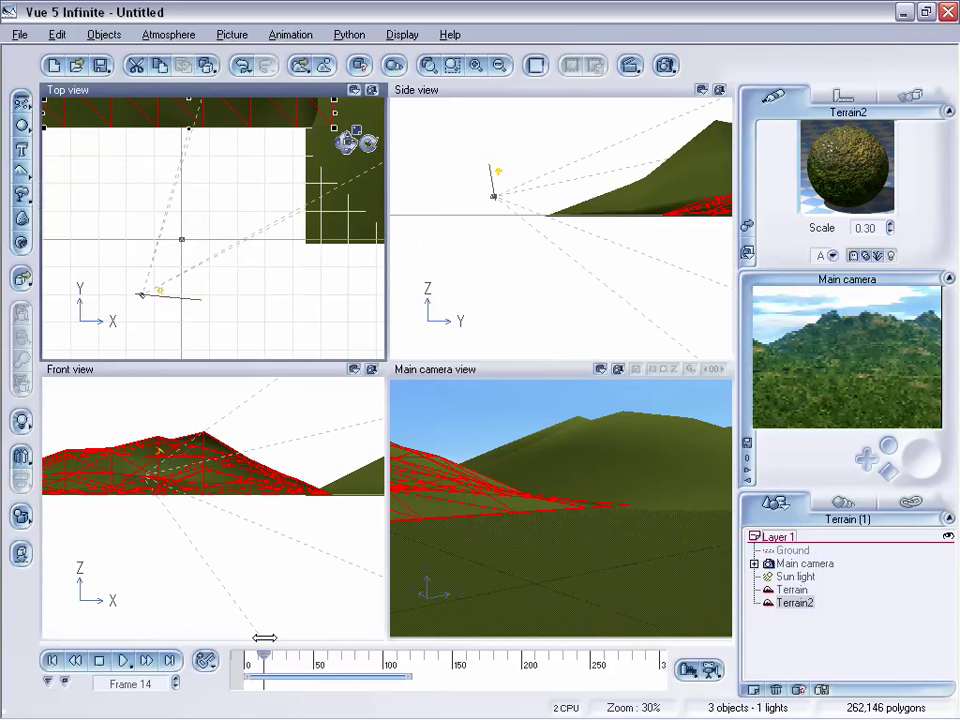
{"action": "left_click", "coordinate": [75, 661]}
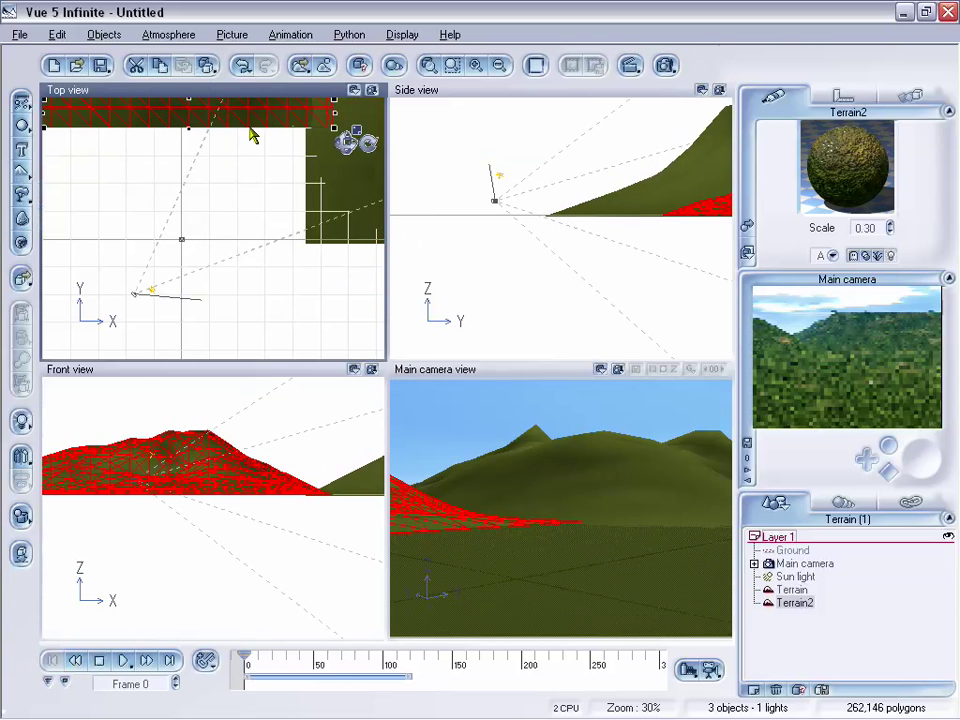
Shift the second terrain slightly farther back and toward the first one so that the two overlap more.
{"action": "left_click", "coordinate": [497, 68]}
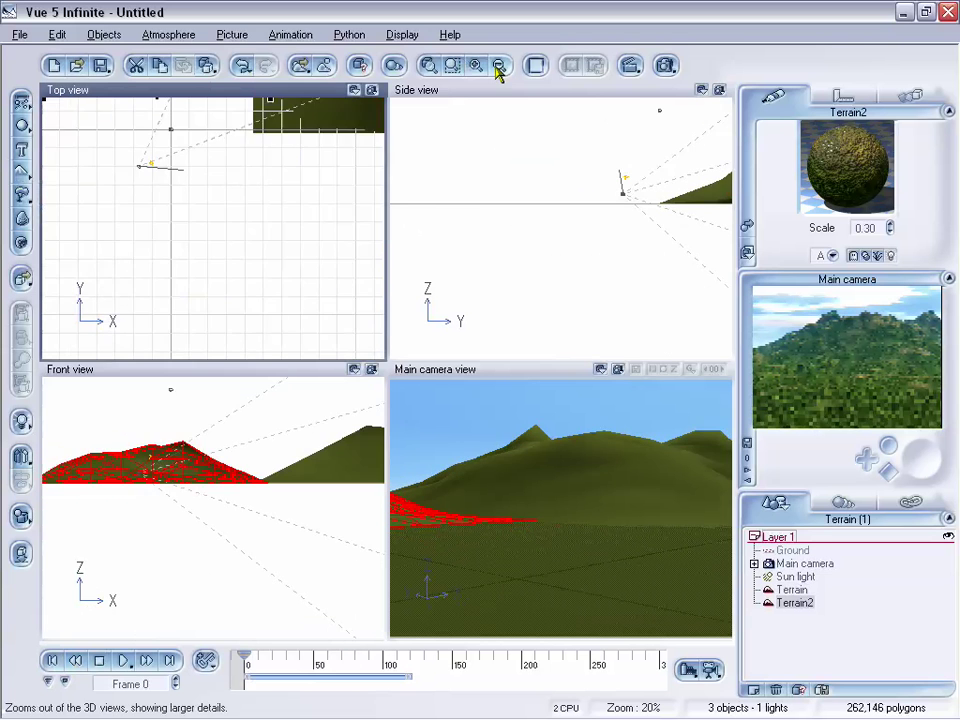
{"action": "left_click", "coordinate": [497, 68]}
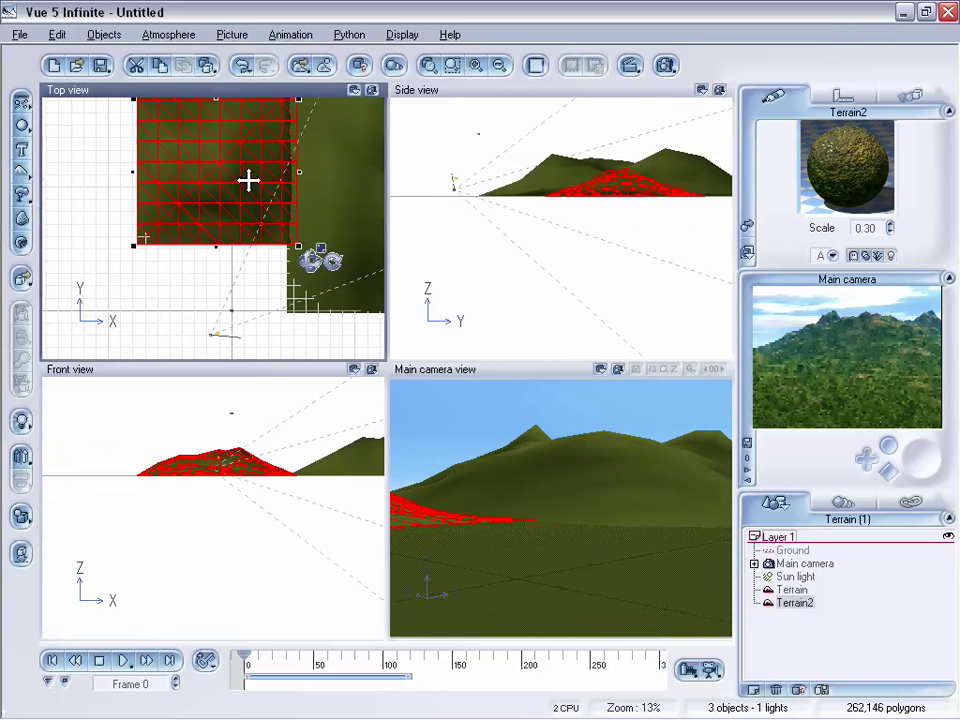
{"action": "left_click_drag", "start_coordinate": [249, 180], "coordinate": [272, 158]}
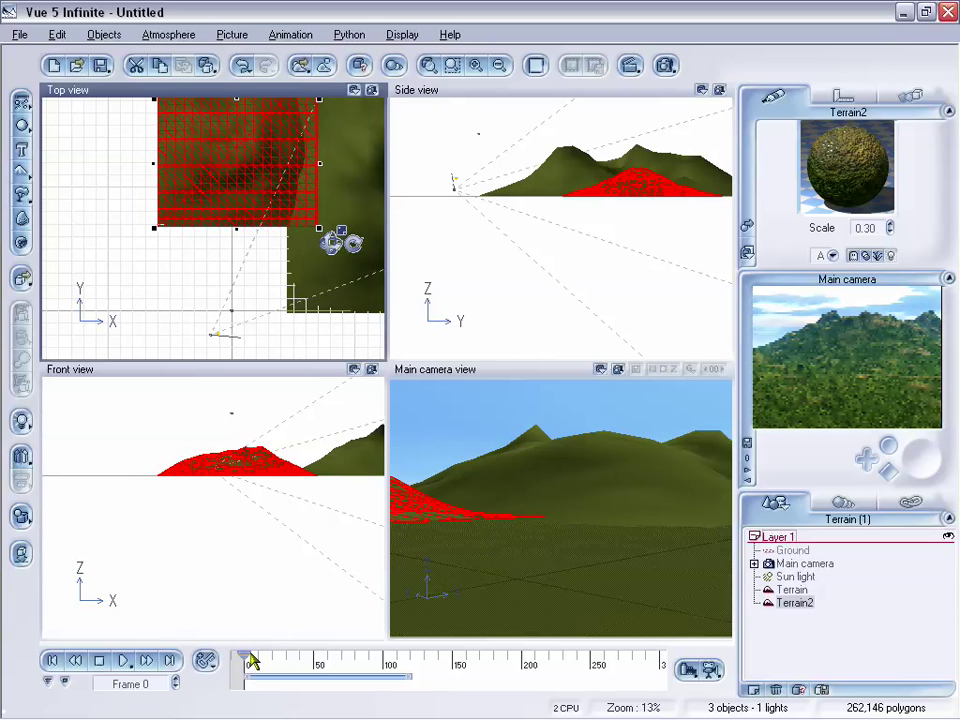
Preview the camera view of both terrains at frame 35, and return to frame 0.
{"action": "left_click_drag", "start_coordinate": [246, 656], "coordinate": [293, 653]}
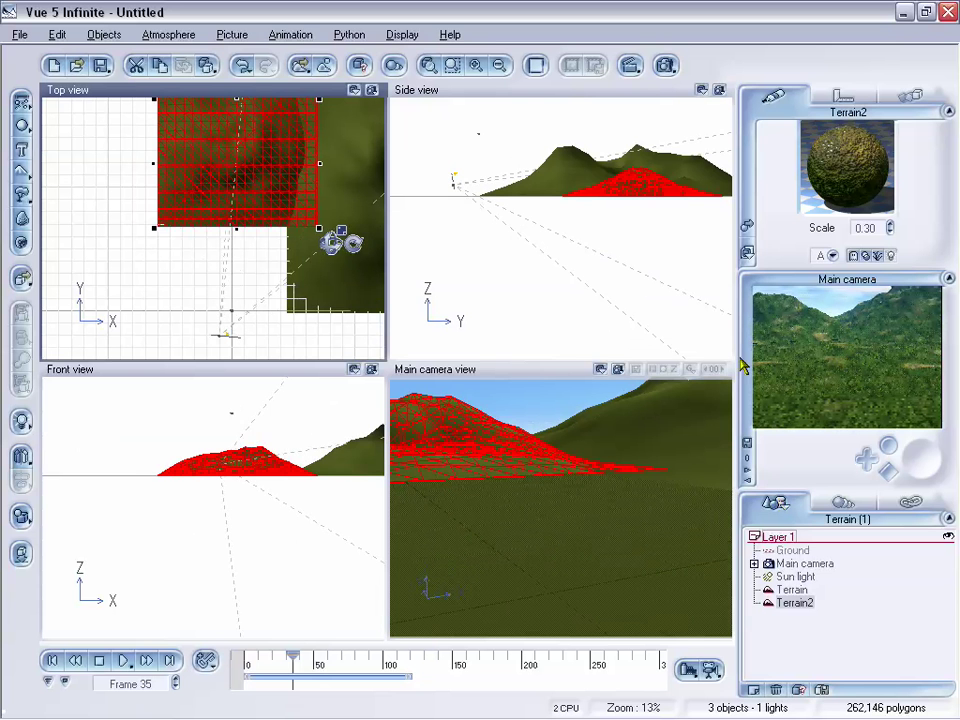
{"action": "right_click", "coordinate": [817, 365]}
{"action": "left_click", "coordinate": [845, 369]}
{"action": "left_click_drag", "start_coordinate": [292, 655], "coordinate": [244, 655]}
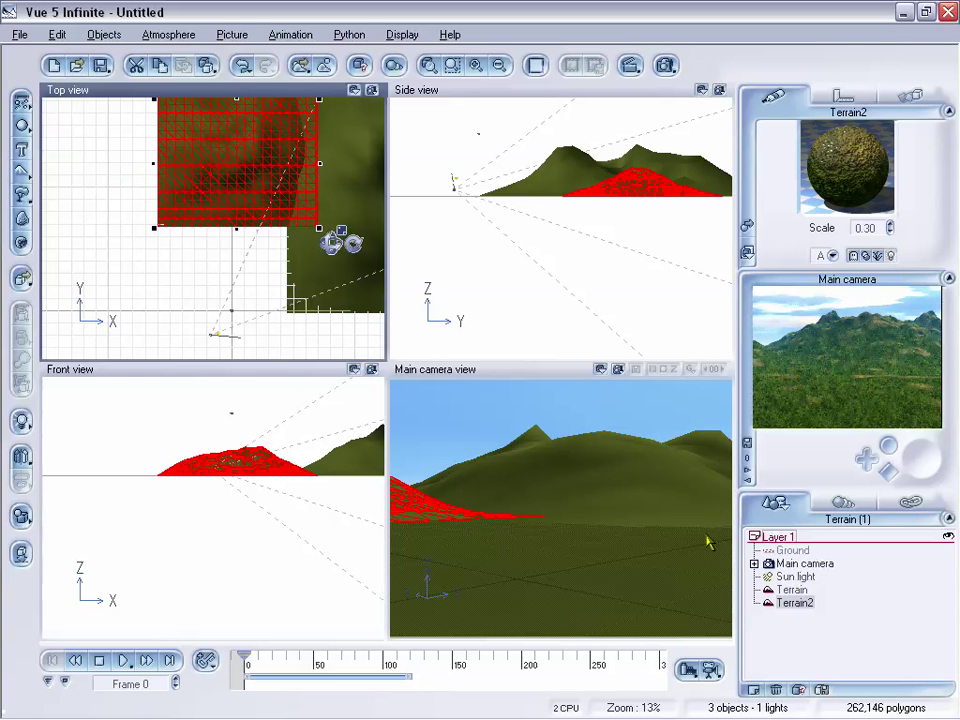
Set the Sun light's motion to Synchronized and synchronize it with the LightWave object named Light.
{"action": "left_click", "coordinate": [797, 578]}
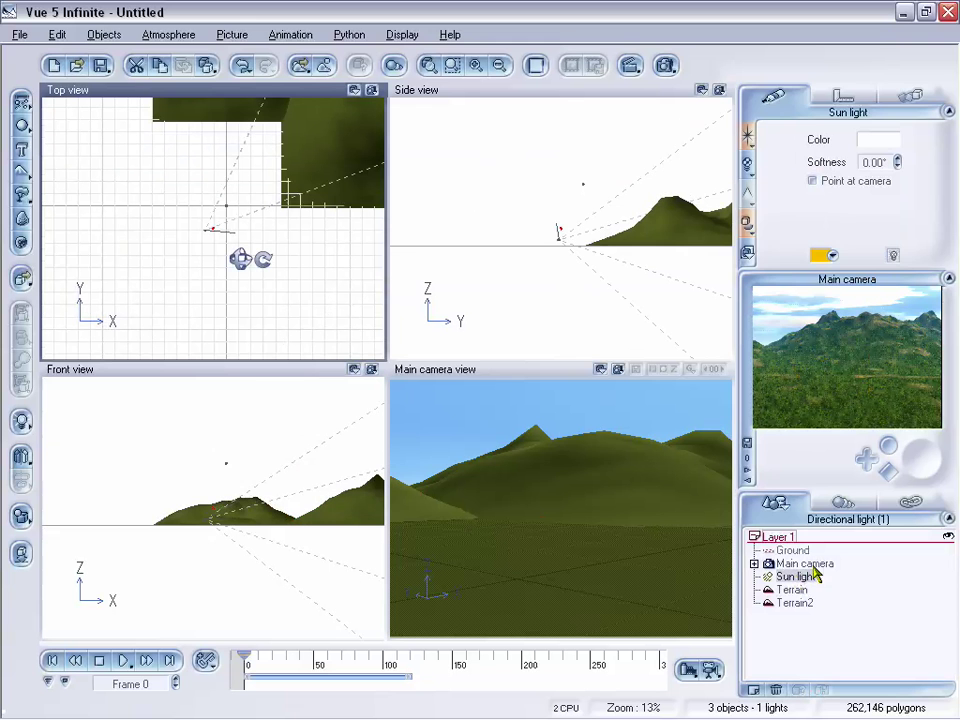
{"action": "left_click", "coordinate": [910, 95]}
{"action": "left_click", "coordinate": [866, 146]}
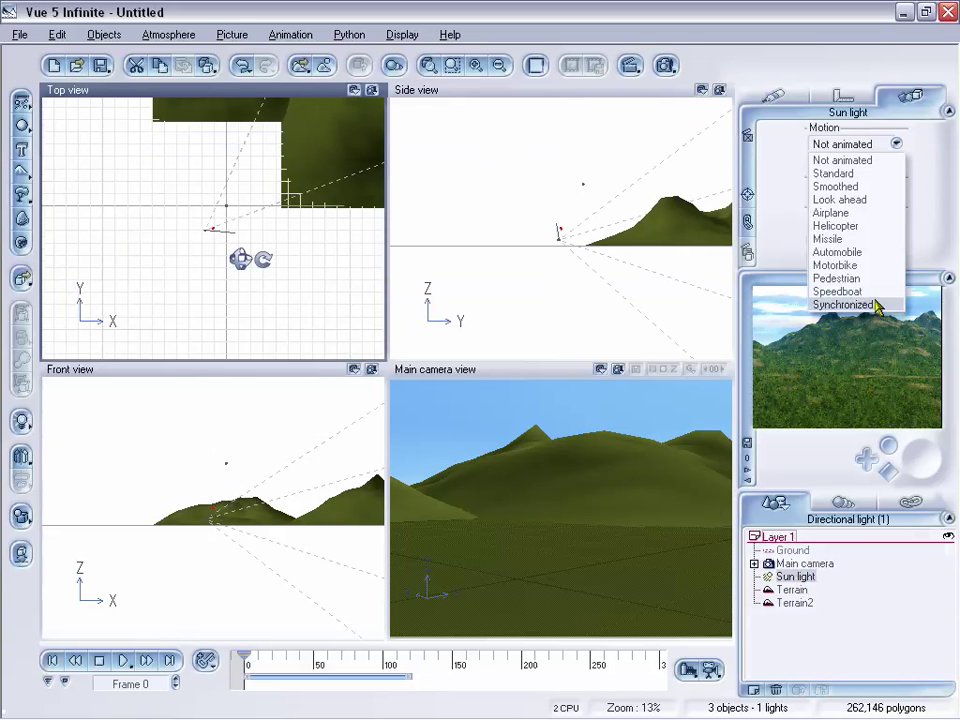
{"action": "left_click", "coordinate": [821, 304]}
{"action": "left_click", "coordinate": [830, 193]}
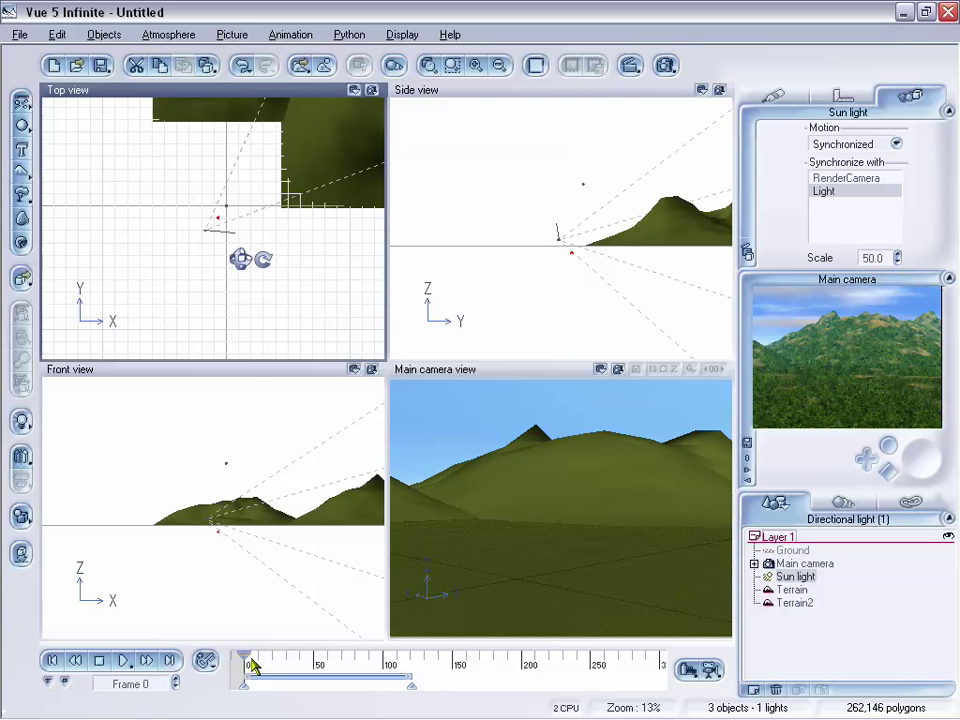
Scrub to frames 74 and 101 to check the synchronized sun light, return to frame 0, and refresh the camera preview.
{"action": "left_click_drag", "start_coordinate": [245, 655], "coordinate": [347, 655]}
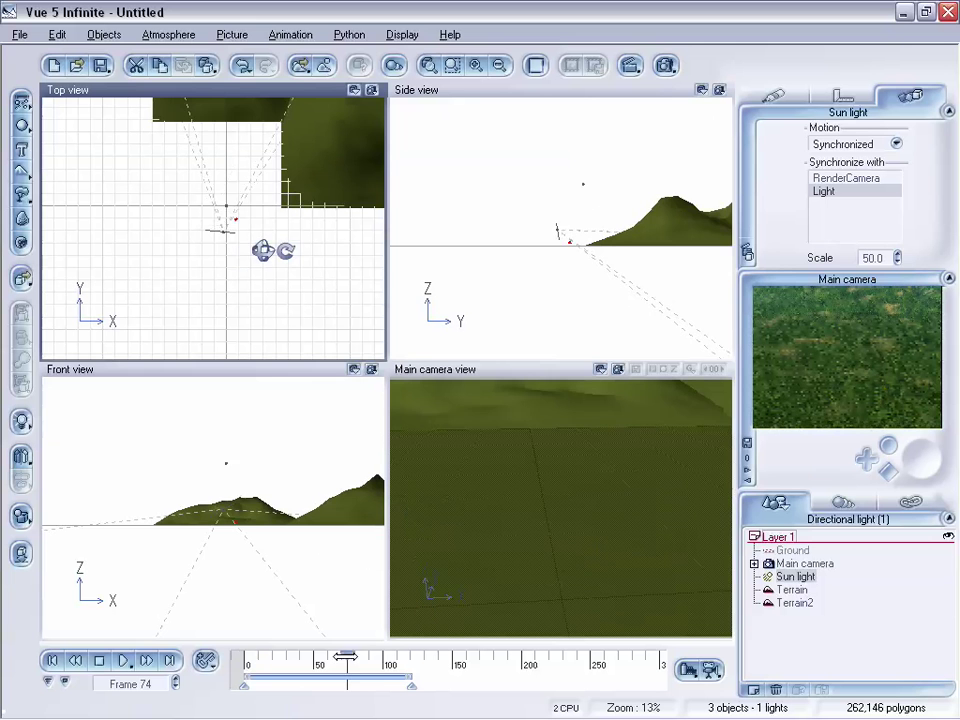
{"action": "left_click_drag", "start_coordinate": [347, 655], "coordinate": [385, 655]}
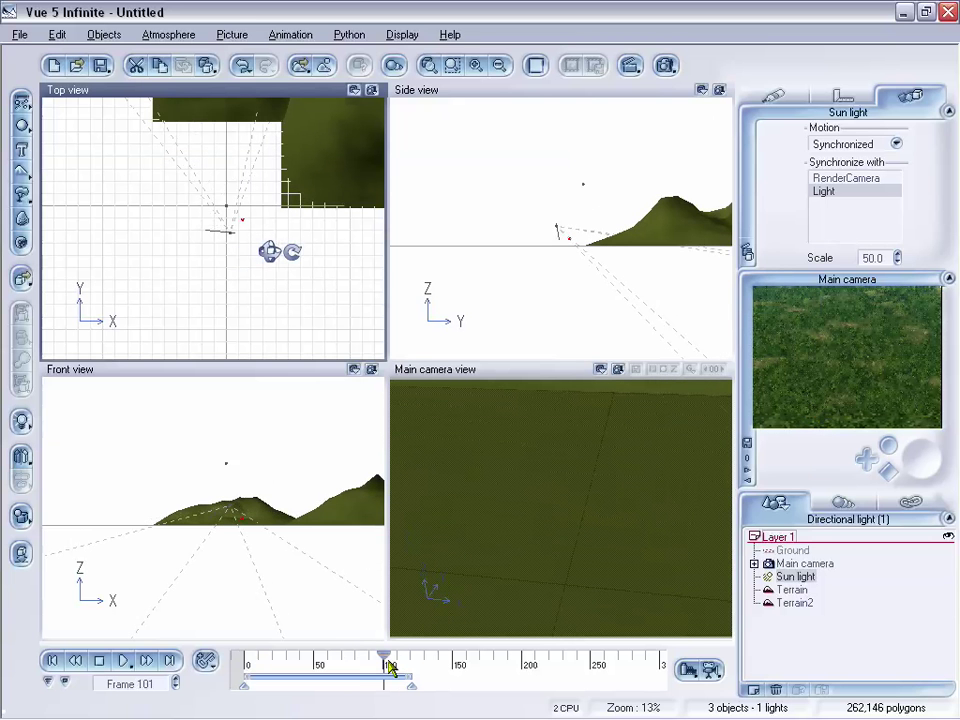
{"action": "left_click_drag", "start_coordinate": [385, 657], "coordinate": [249, 660]}
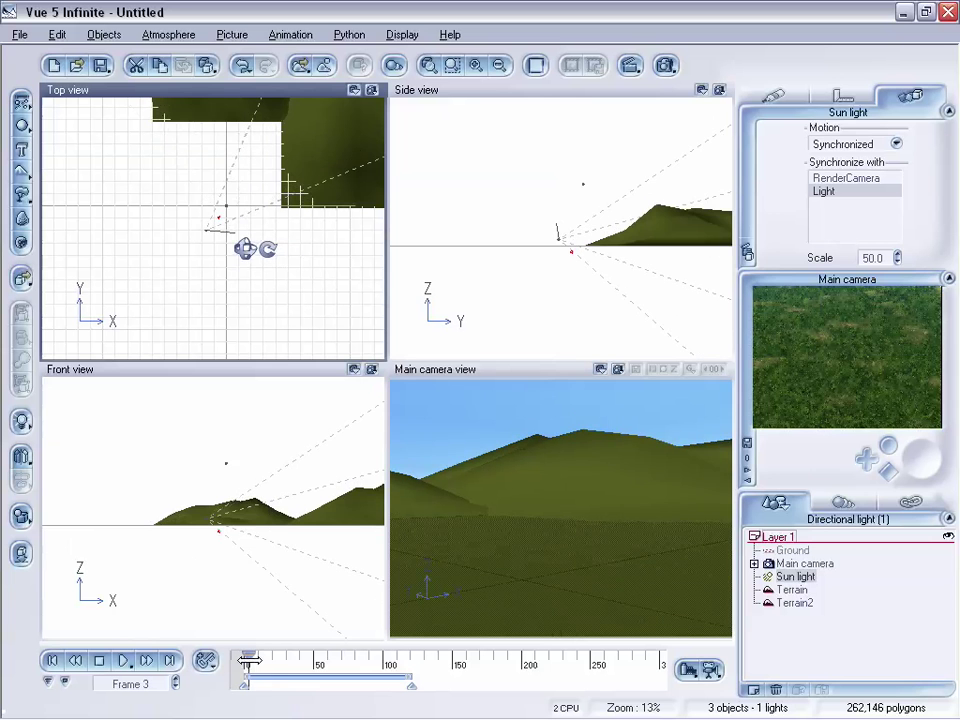
{"action": "left_click", "coordinate": [76, 660]}
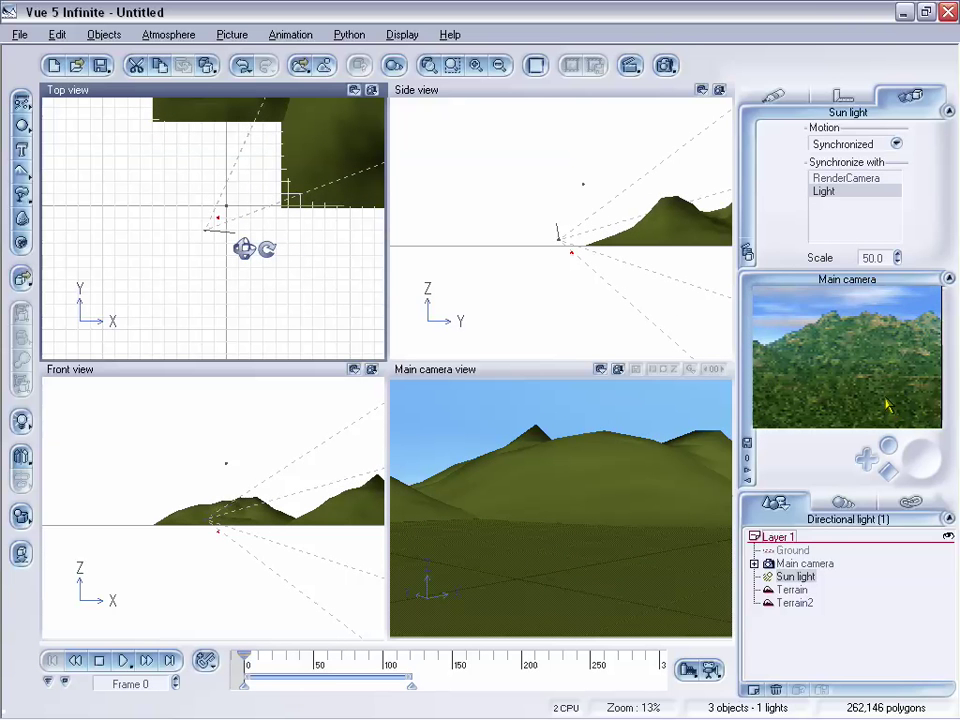
{"action": "right_click", "coordinate": [868, 372]}
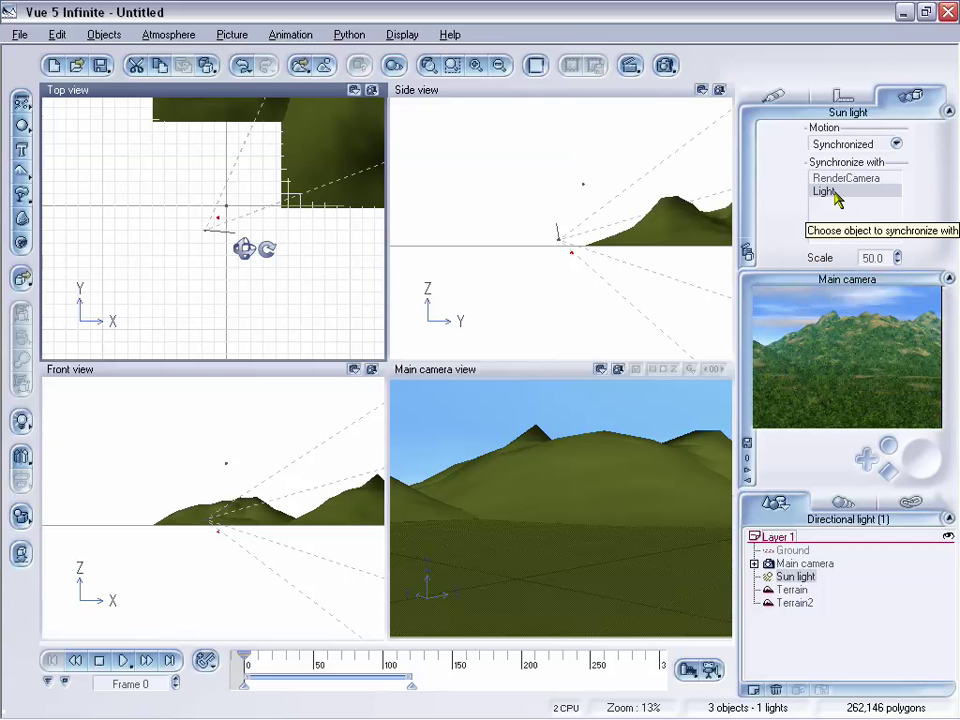
{"action": "left_click", "coordinate": [168, 34]}
{"action": "left_click", "coordinate": [210, 56]}
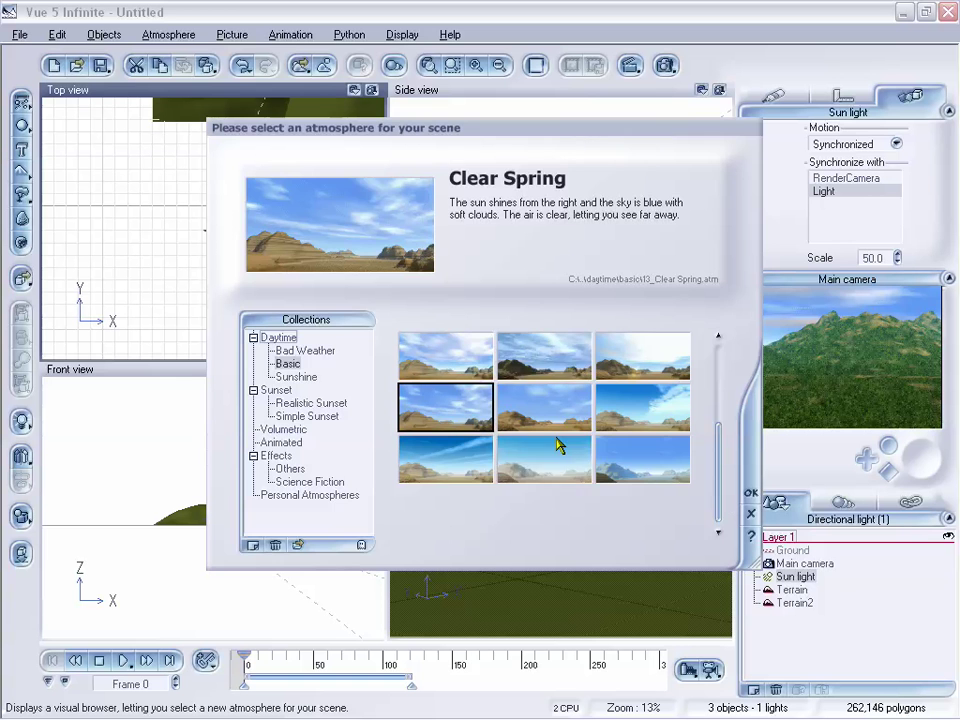
{"action": "left_click", "coordinate": [750, 513]}
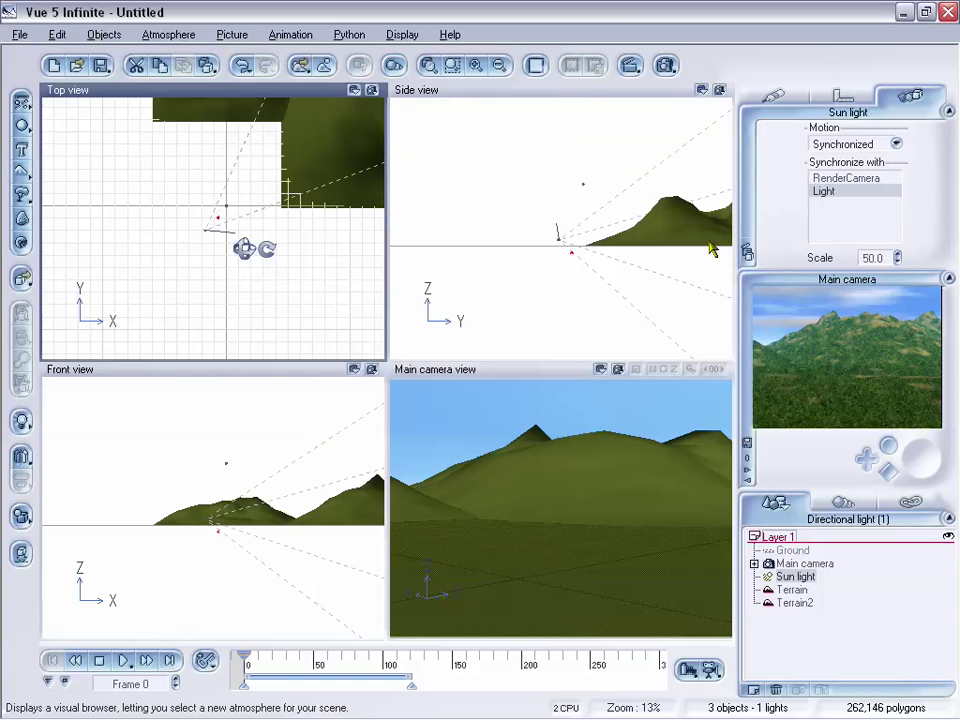
{"action": "left_click", "coordinate": [848, 144]}
{"action": "left_click", "coordinate": [862, 304]}
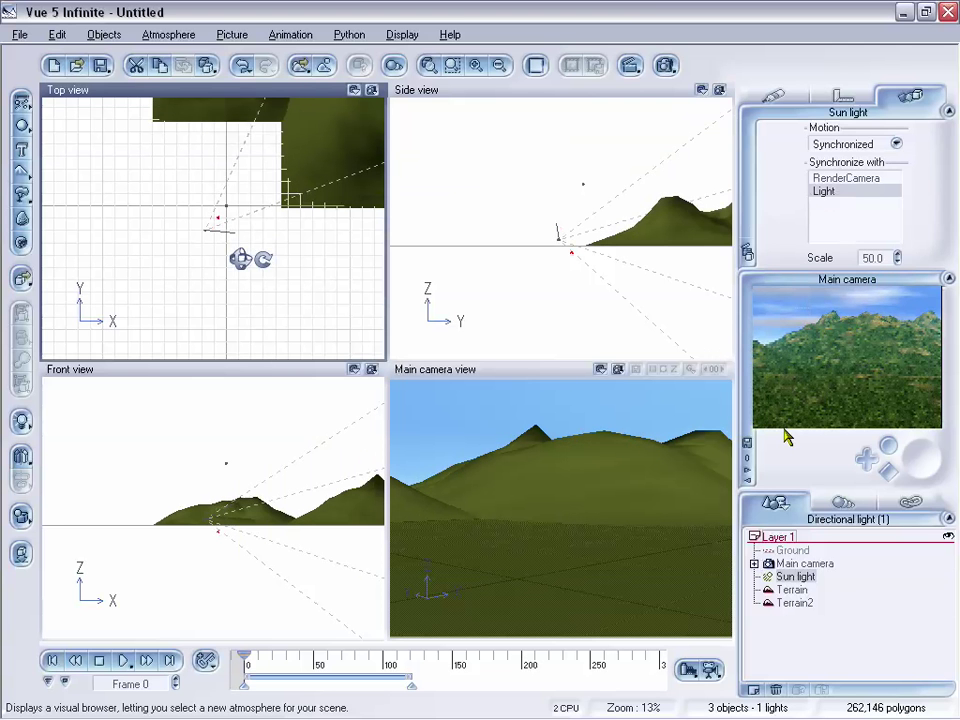
{"action": "right_click", "coordinate": [806, 368]}
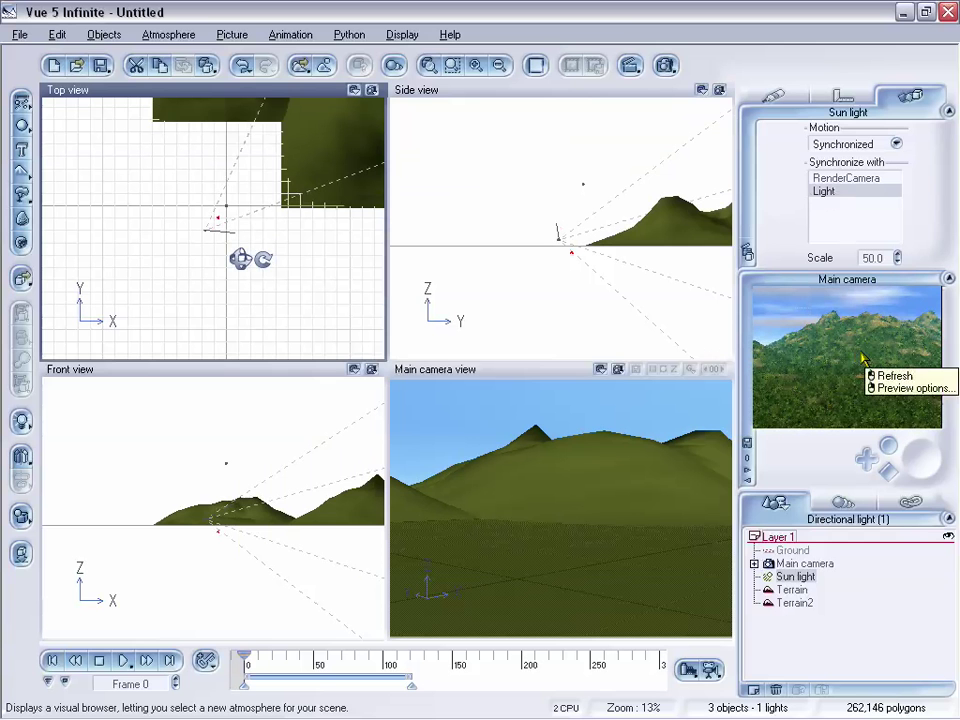
{"action": "right_click", "coordinate": [868, 314]}
{"action": "right_click", "coordinate": [815, 384]}
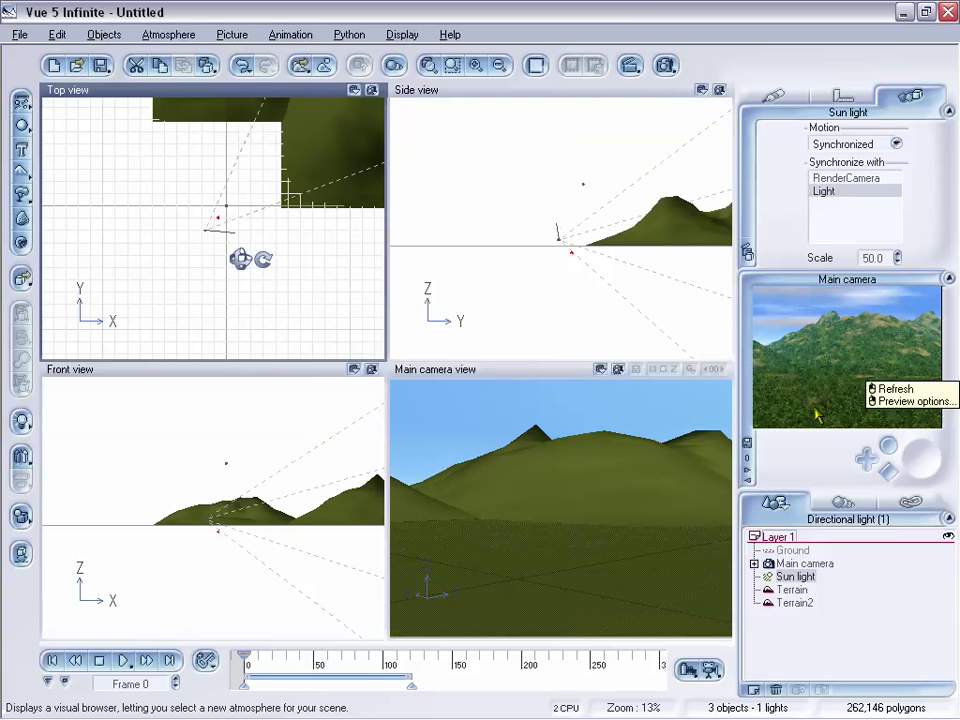
Render the mountain scene to screen at 640x480 with the Final quality preset.
{"action": "left_click", "coordinate": [667, 66]}
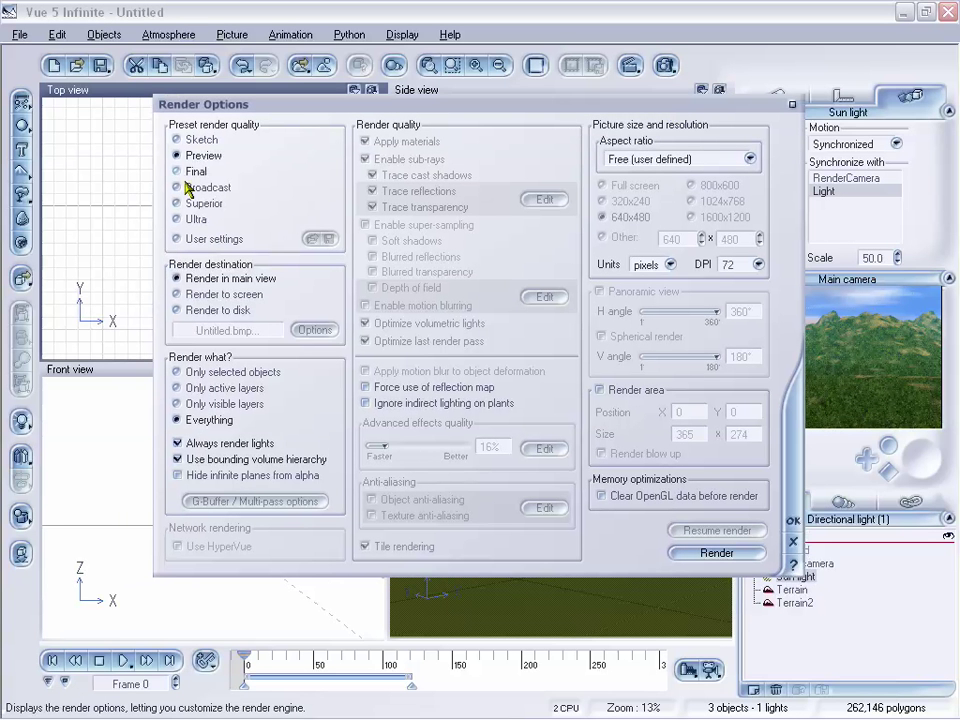
{"action": "left_click", "coordinate": [175, 172]}
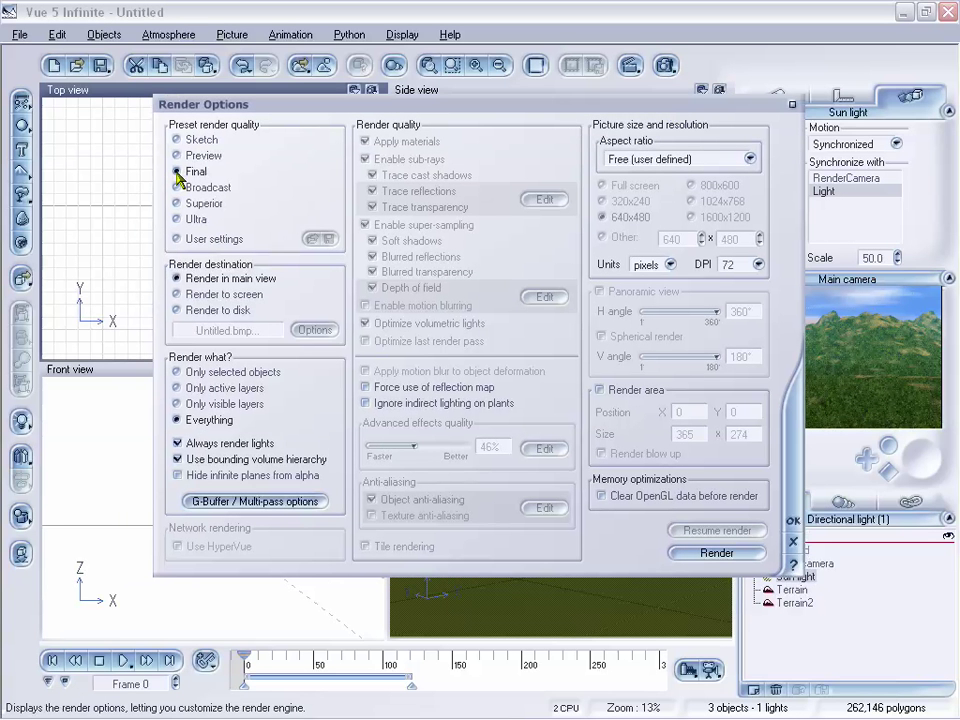
{"action": "left_click", "coordinate": [178, 294]}
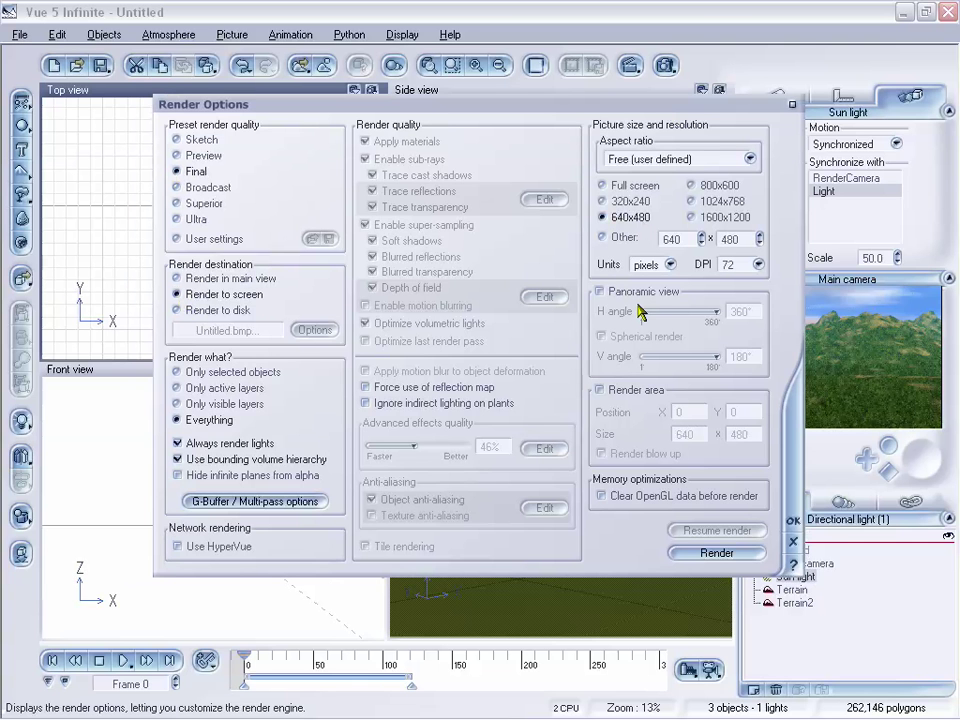
{"action": "left_click", "coordinate": [716, 553]}
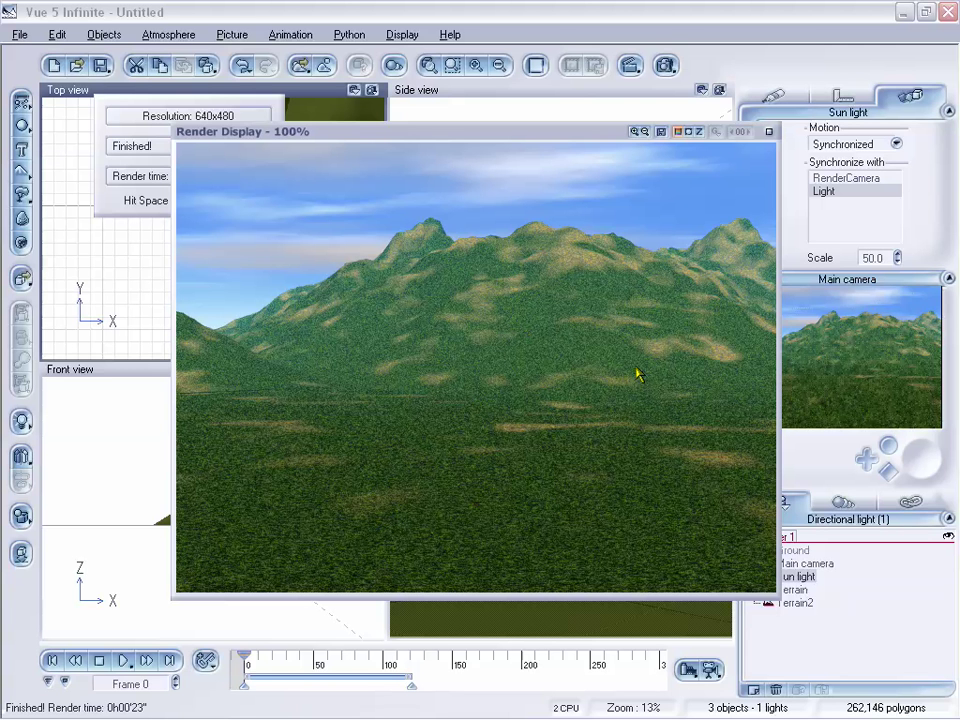
{"action": "left_click_drag", "start_coordinate": [527, 135], "coordinate": [561, 137]}
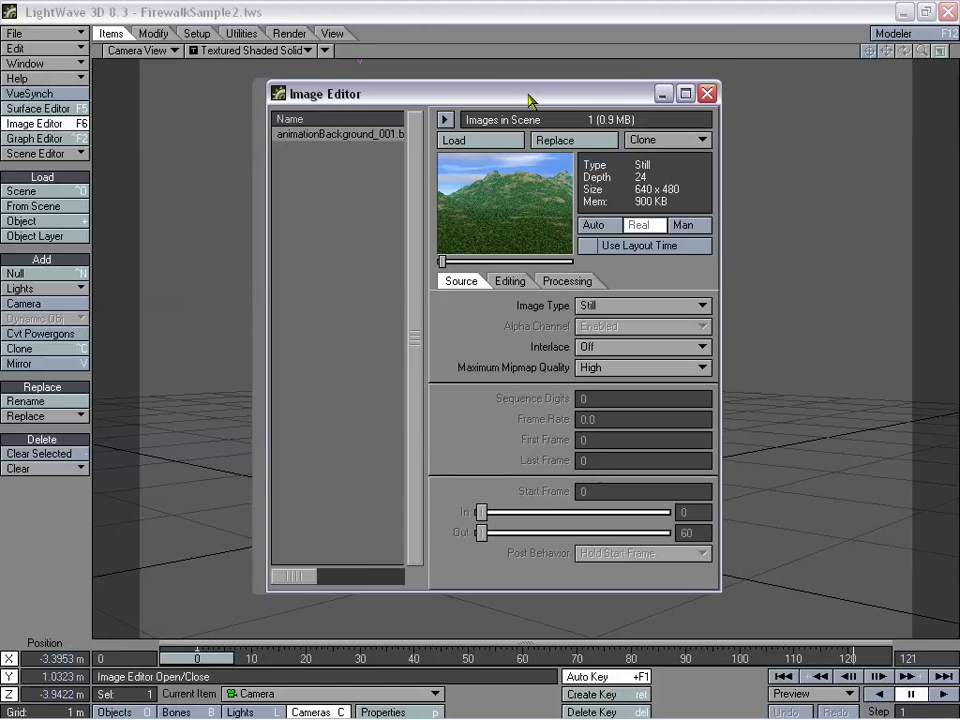
Switch to LightWave Layout, inspect animationBackground_001.bmp at full size from the Image Editor, and close both windows.
{"action": "double_click", "coordinate": [478, 233]}
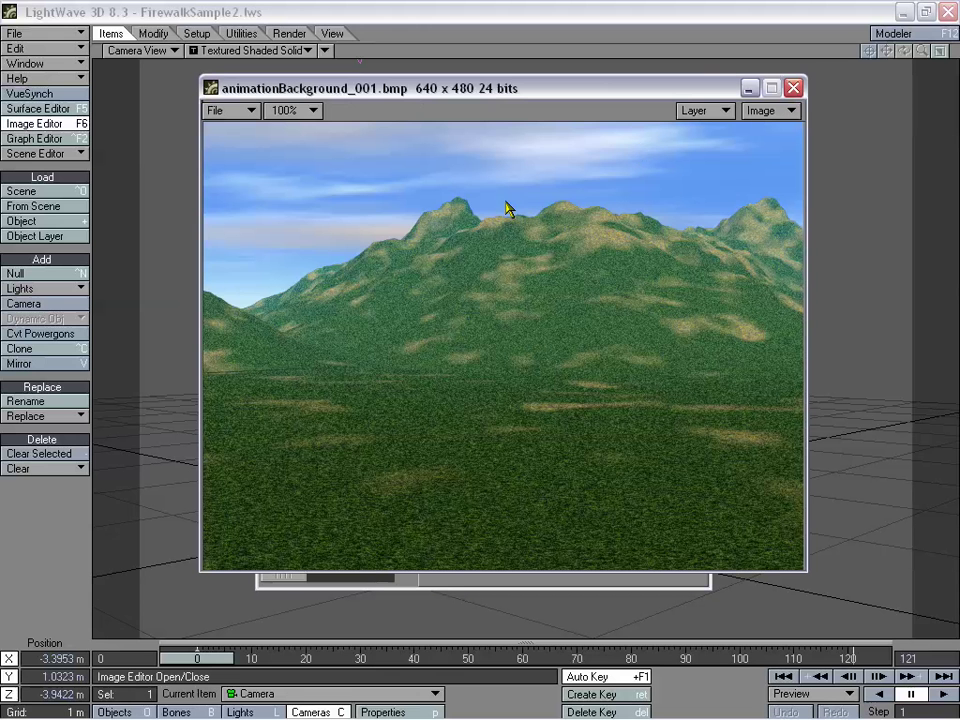
{"action": "left_click", "coordinate": [793, 88]}
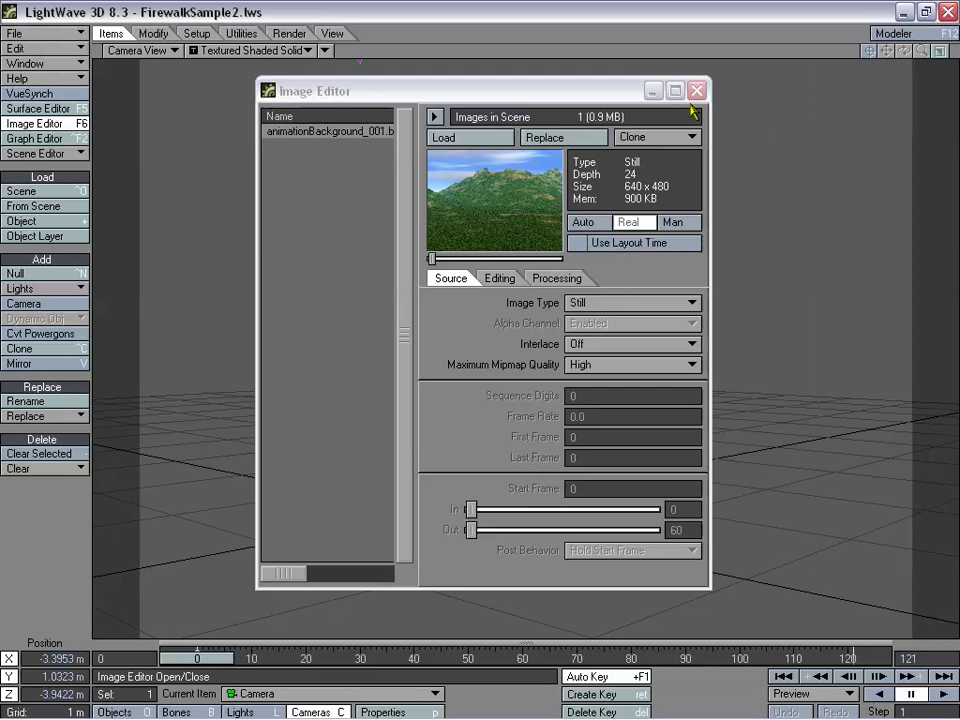
{"action": "left_click", "coordinate": [690, 88]}
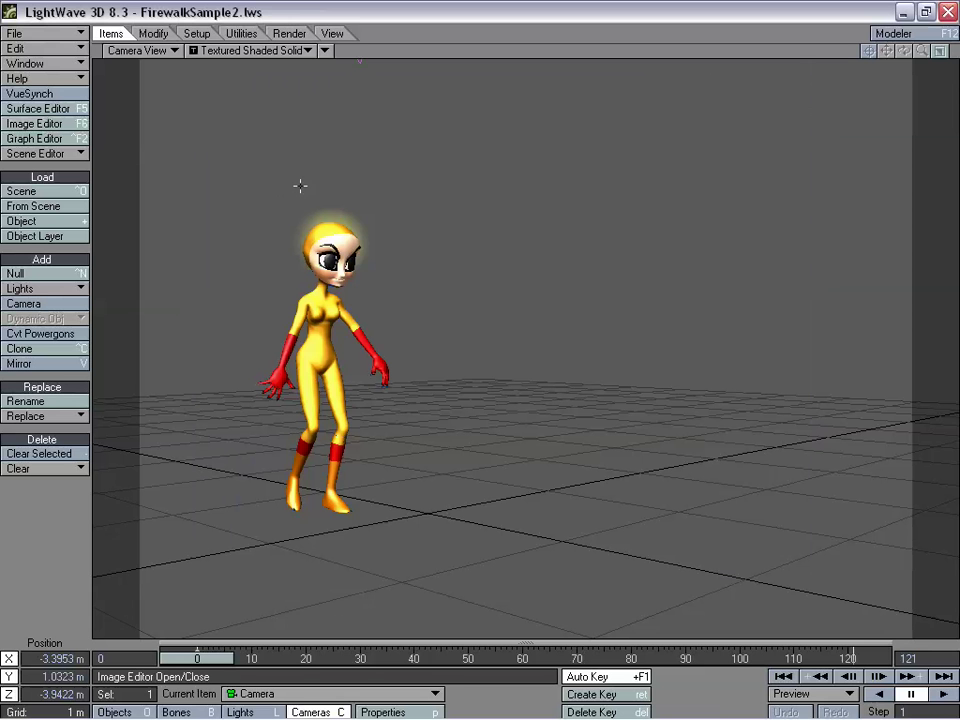
Use the animationBackground image as the scene's compositing background image in the Effects settings.
{"action": "key", "text": "ctrl+F7"}
{"action": "left_click_drag", "start_coordinate": [566, 86], "coordinate": [517, 86]}
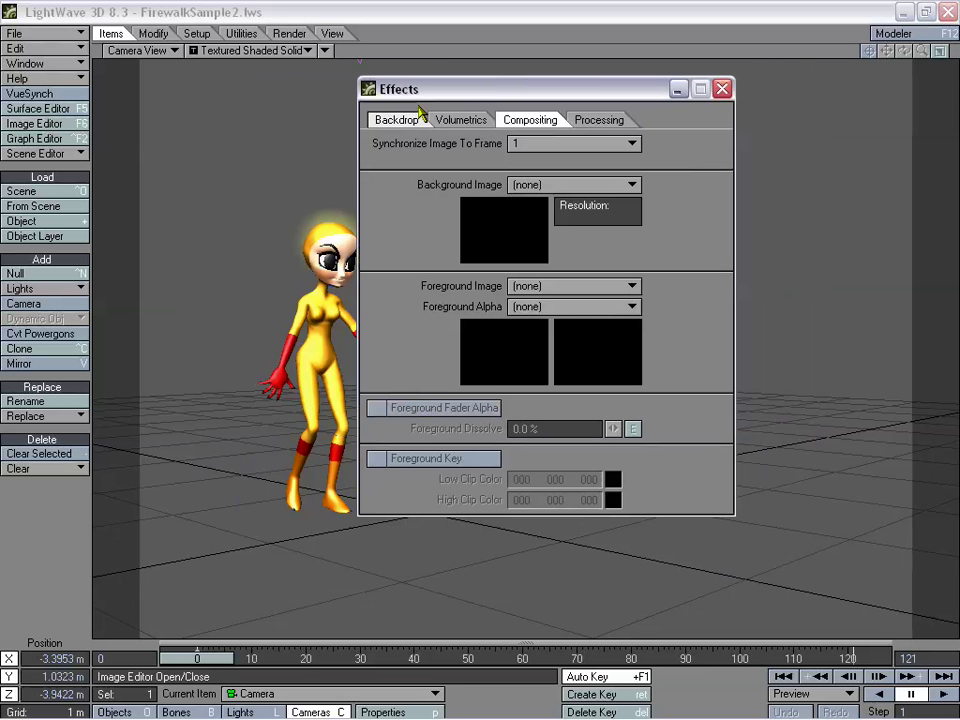
{"action": "left_click", "coordinate": [548, 185]}
{"action": "left_click", "coordinate": [548, 199]}
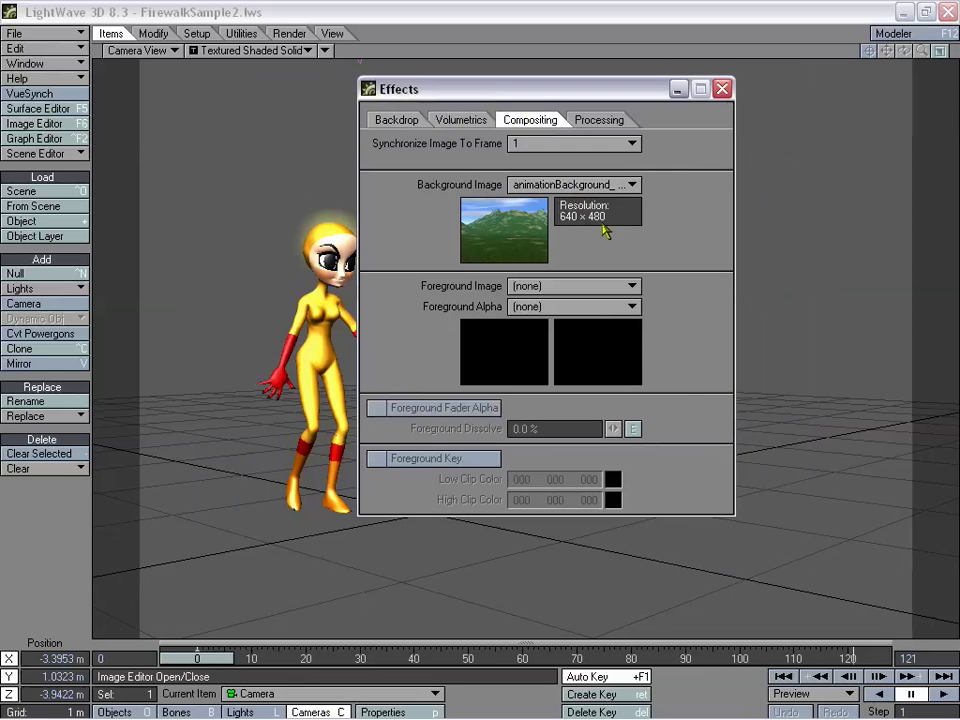
{"action": "left_click", "coordinate": [722, 88]}
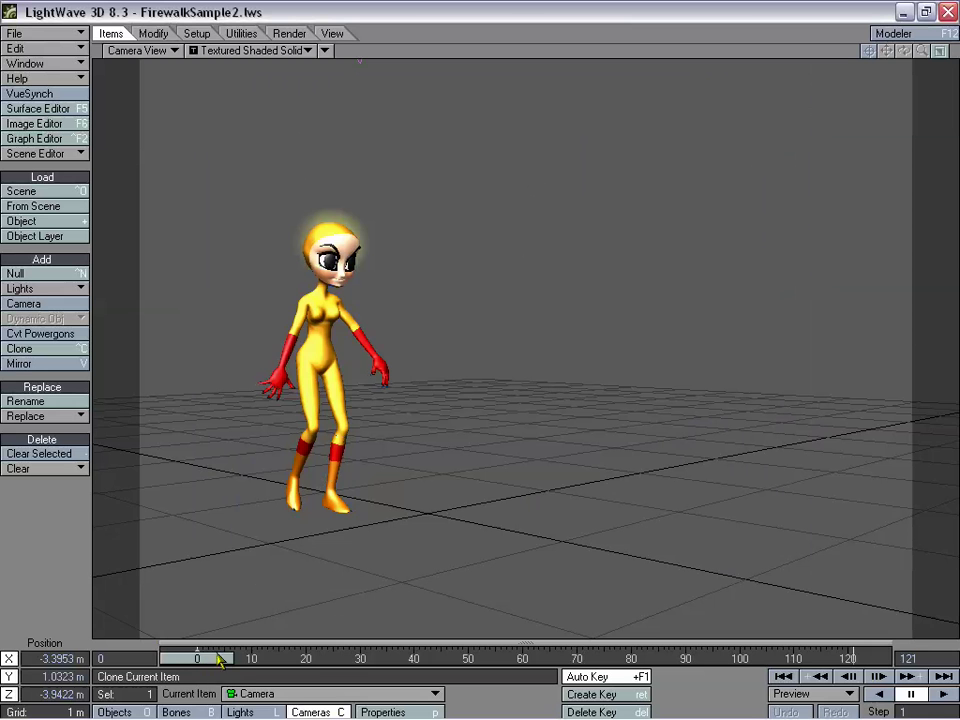
Scrub the animation and return to frame 0, render that frame to check the character over the background, and close the render.
{"action": "left_click_drag", "start_coordinate": [220, 660], "coordinate": [485, 660]}
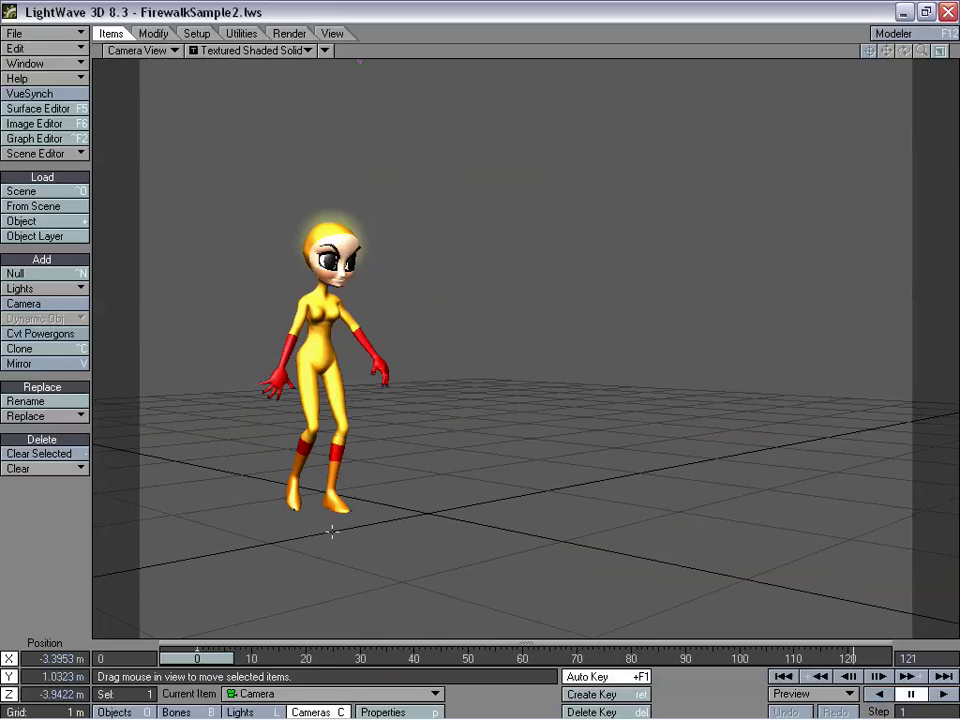
{"action": "mouse_move", "coordinate": [216, 668]}
{"action": "left_mouse_down"}
{"action": "mouse_move", "coordinate": [279, 658]}
{"action": "mouse_move", "coordinate": [574, 658]}
{"action": "mouse_move", "coordinate": [200, 660]}
{"action": "left_mouse_up"}
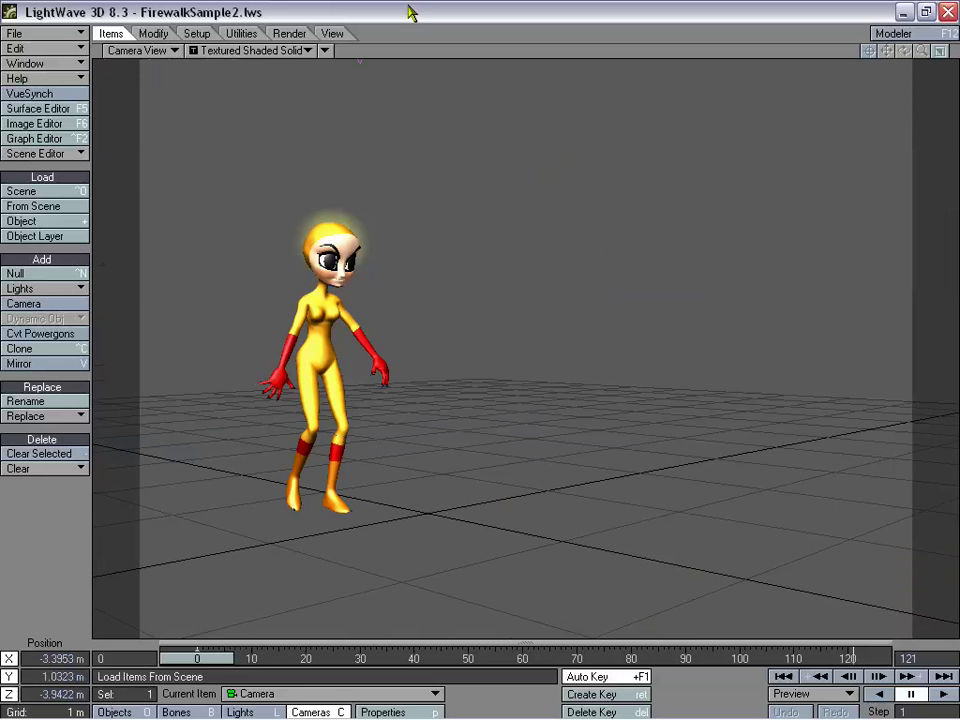
{"action": "left_click", "coordinate": [289, 33]}
{"action": "left_click", "coordinate": [40, 258]}
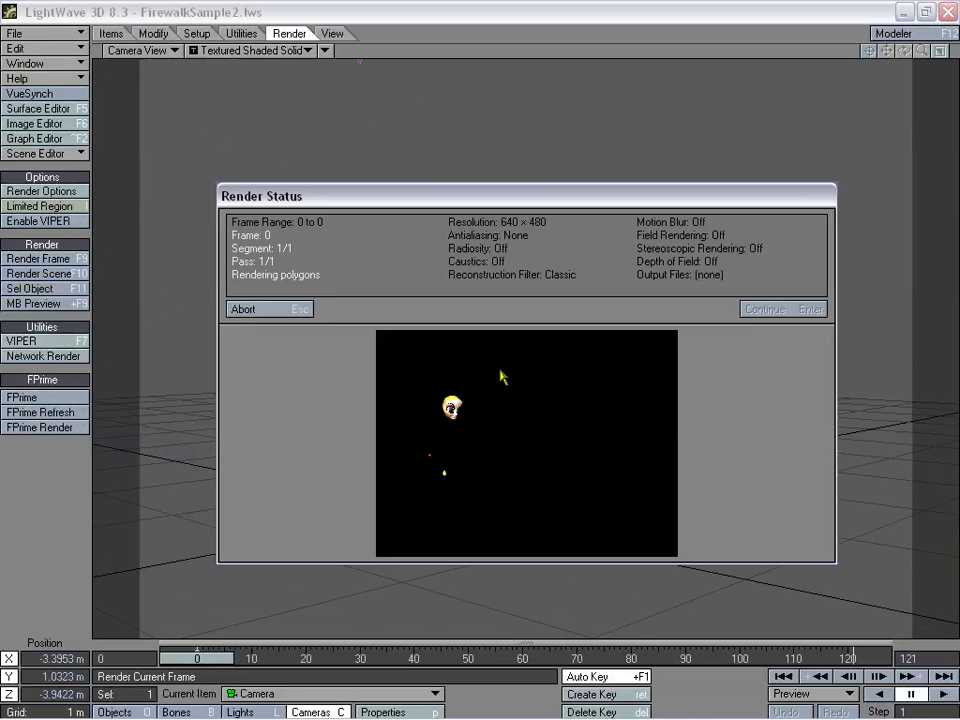
{"action": "left_click", "coordinate": [760, 310]}
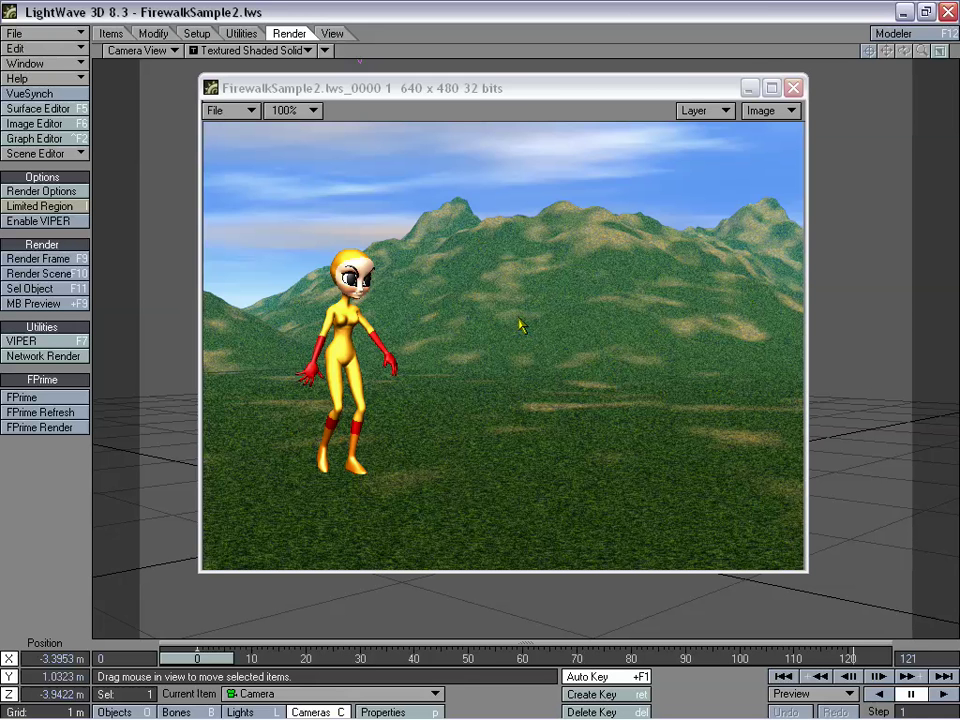
{"action": "left_click_drag", "start_coordinate": [494, 96], "coordinate": [501, 103]}
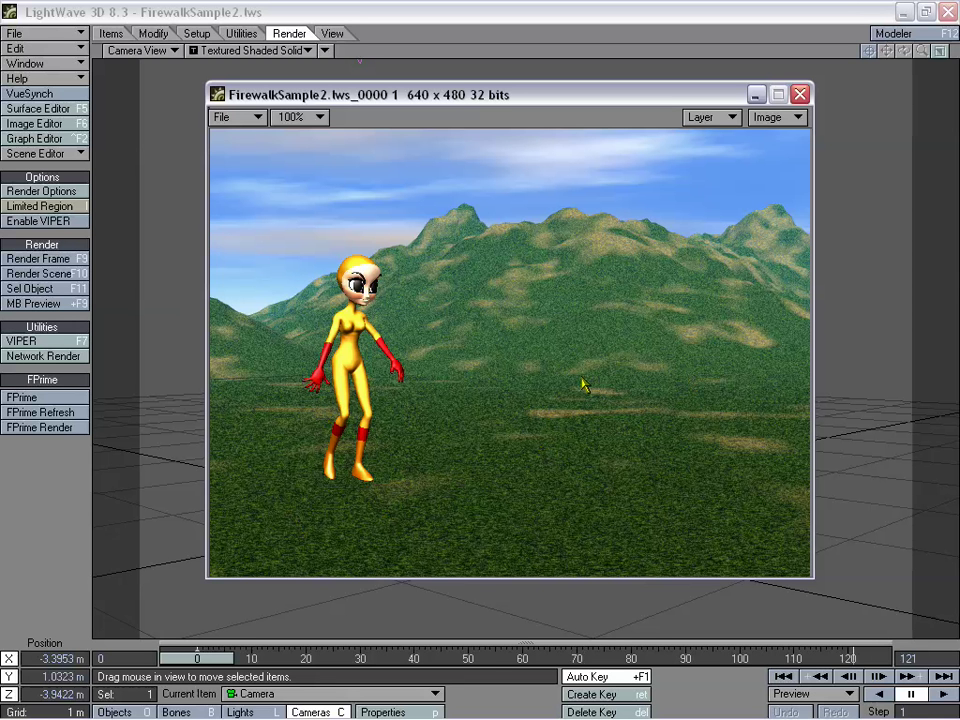
{"action": "left_click", "coordinate": [799, 94]}
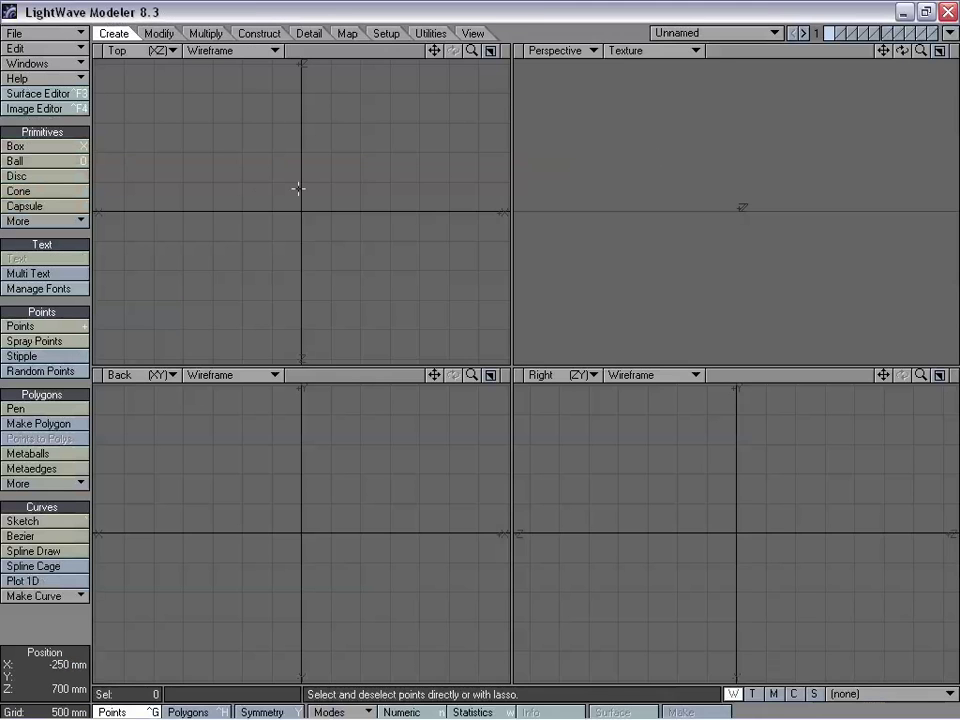
Switch to LightWave Modeler and create a flat ground box about 500 m by 400 m, centred on the origin in the Top view.
{"action": "left_click", "coordinate": [55, 147]}
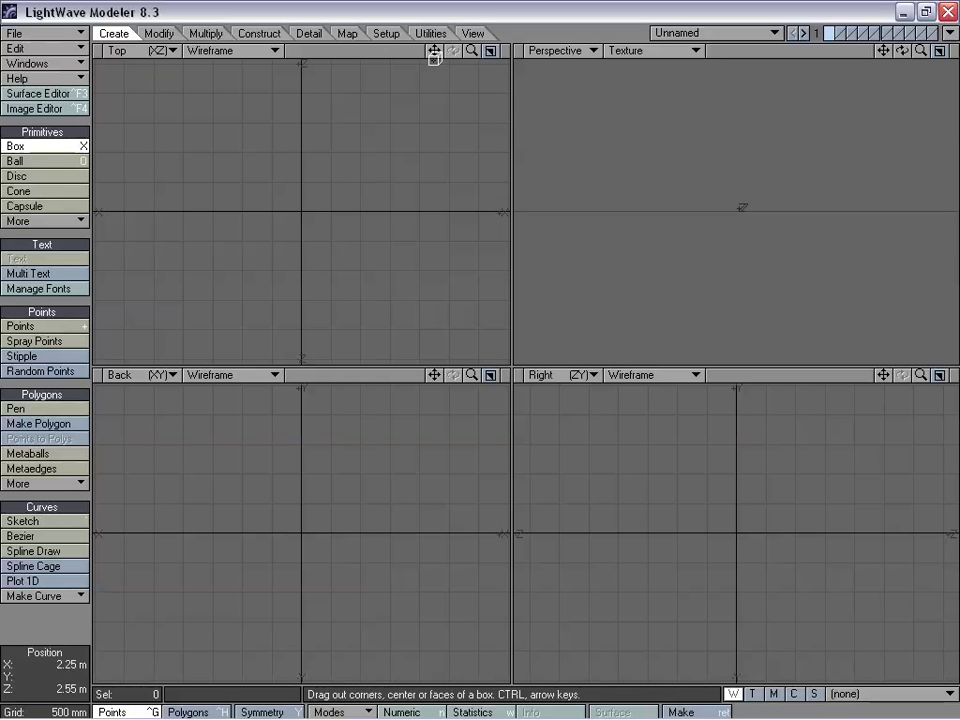
{"action": "left_click_drag", "start_coordinate": [471, 50], "coordinate": [452, 52]}
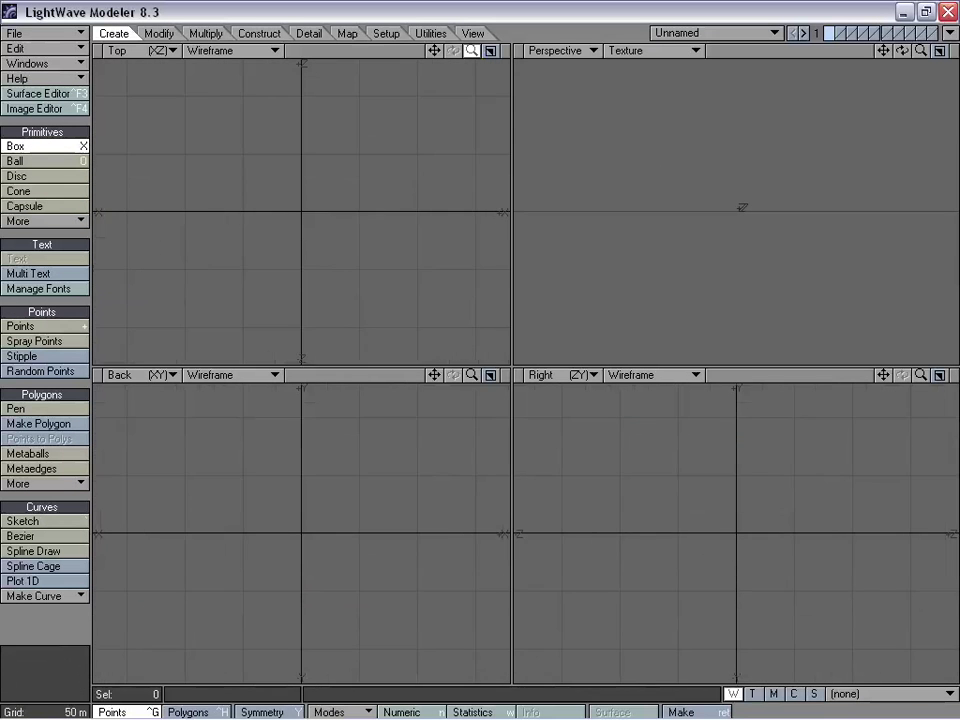
{"action": "left_click_drag", "start_coordinate": [146, 85], "coordinate": [457, 338]}
{"action": "left_click_drag", "start_coordinate": [299, 216], "coordinate": [302, 210]}
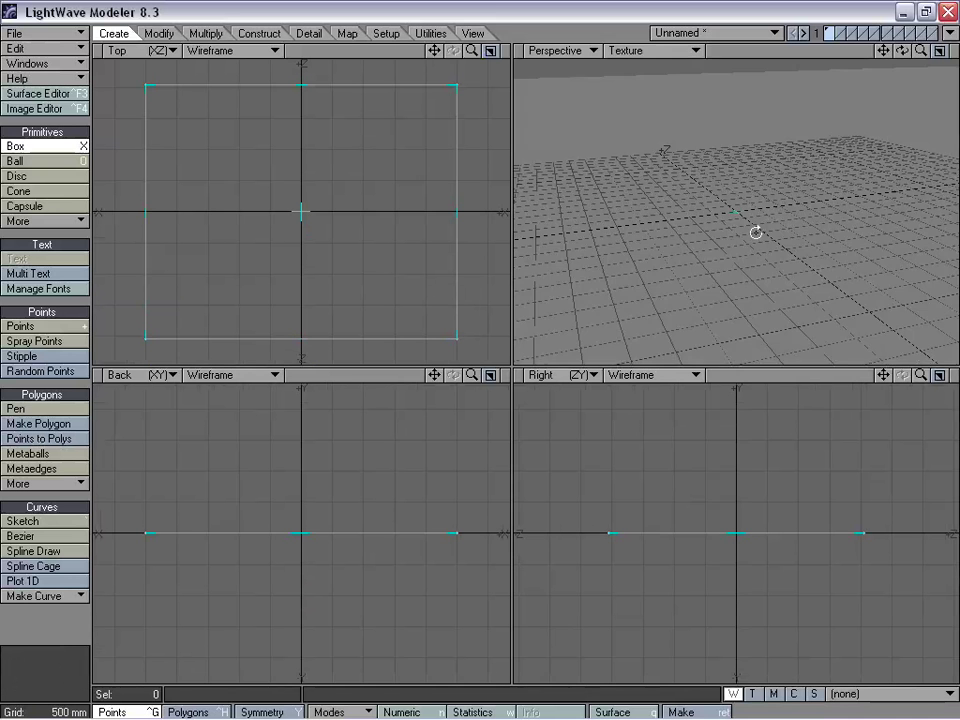
{"action": "key", "text": "space"}
Select the ground polygon to check the direction of its normal, and deselect it.
{"action": "key", "text": "ctrl+h"}
{"action": "left_click", "coordinate": [272, 558]}
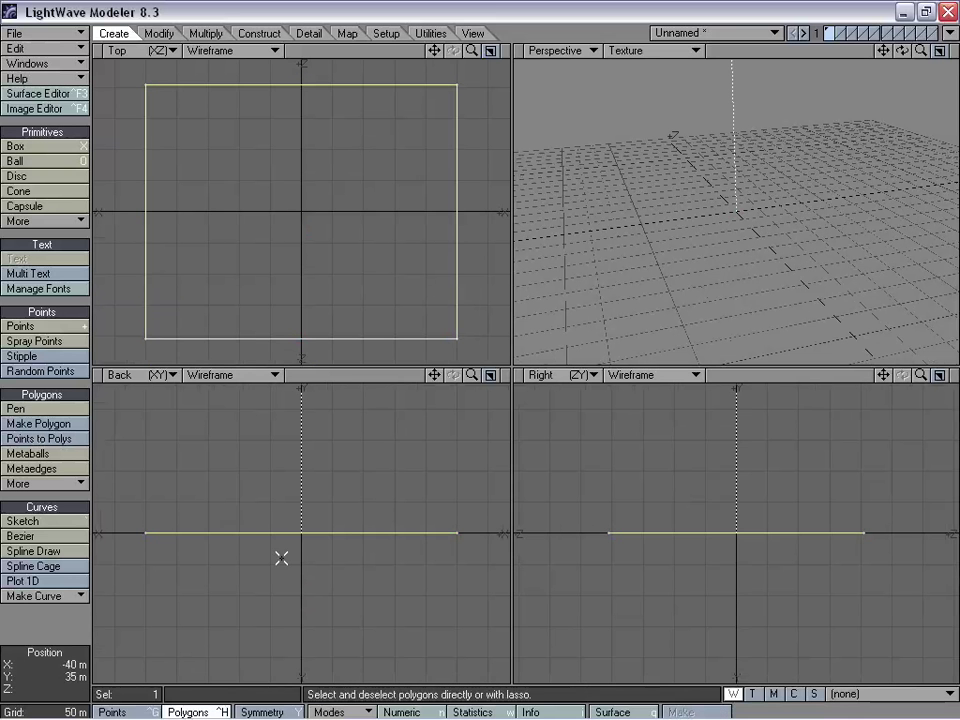
{"action": "mouse_move", "coordinate": [388, 478]}
{"action": "right_mouse_down"}
{"action": "mouse_move", "coordinate": [298, 446]}
{"action": "mouse_move", "coordinate": [574, 645]}
{"action": "mouse_move", "coordinate": [615, 600]}
{"action": "right_mouse_up"}
{"action": "mouse_move", "coordinate": [728, 292]}
{"action": "left_mouse_down", "text": "alt"}
{"action": "mouse_move", "coordinate": [737, 287]}
{"action": "mouse_move", "coordinate": [737, 216]}
{"action": "mouse_move", "coordinate": [720, 298]}
{"action": "mouse_move", "coordinate": [780, 274]}
{"action": "mouse_move", "coordinate": [448, 468]}
{"action": "left_mouse_up", "text": "alt"}
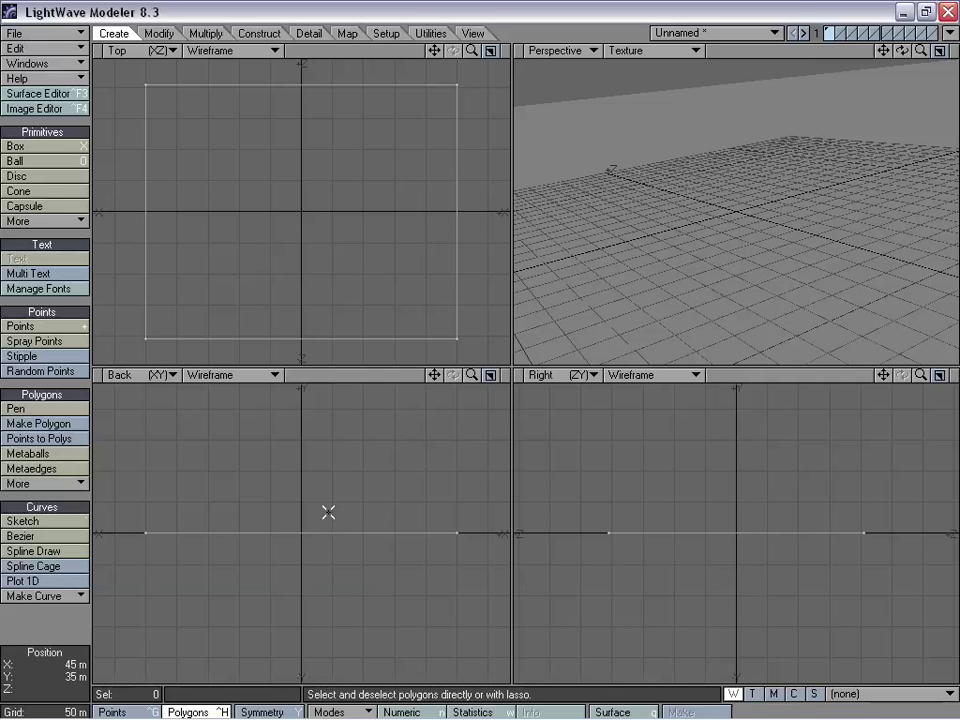
Set the Y value of all four ground plane points to 0 m, and deselect them.
{"action": "key", "text": "ctrl+g"}
{"action": "mouse_move", "coordinate": [343, 508]}
{"action": "right_mouse_down"}
{"action": "mouse_move", "coordinate": [628, 494]}
{"action": "mouse_move", "coordinate": [386, 450]}
{"action": "right_mouse_up"}
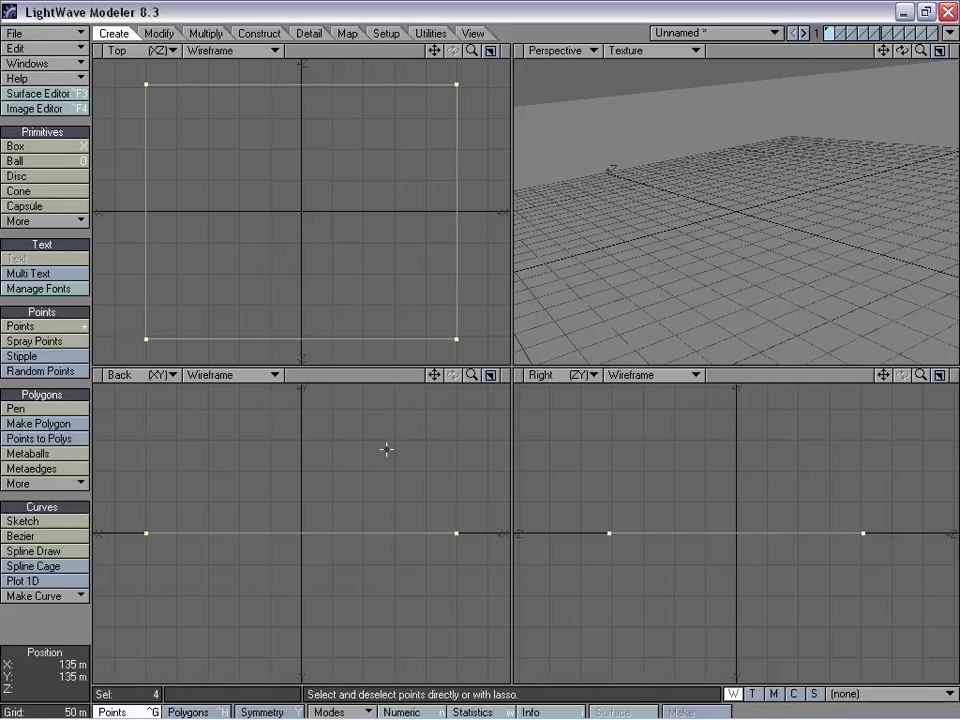
{"action": "key", "text": "ctrl+v"}
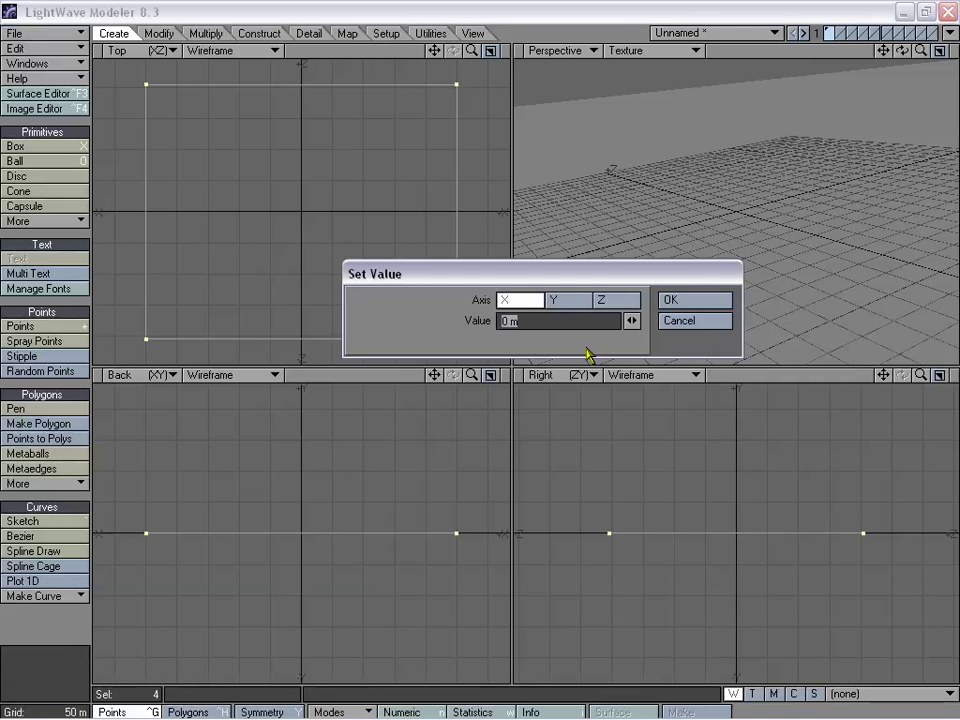
{"action": "left_click", "coordinate": [570, 296]}
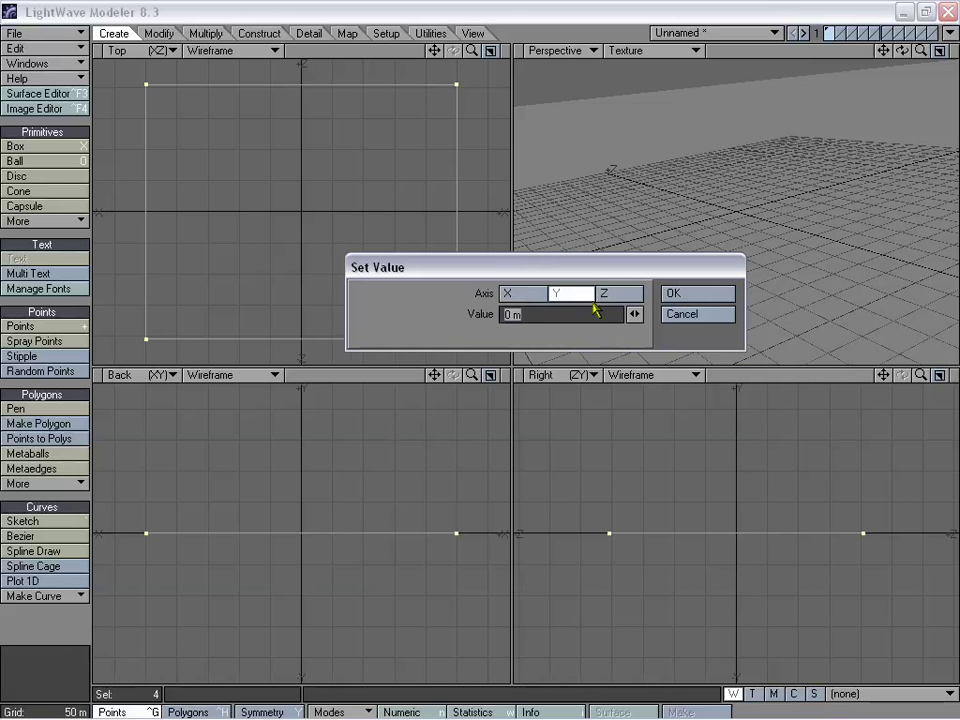
{"action": "left_click", "coordinate": [709, 299]}
{"action": "mouse_move", "coordinate": [303, 468]}
{"action": "right_mouse_down"}
{"action": "mouse_move", "coordinate": [548, 440]}
{"action": "mouse_move", "coordinate": [485, 415]}
{"action": "right_mouse_up"}
Assign a new surface named ground to the plane.
{"action": "left_click", "coordinate": [471, 375]}
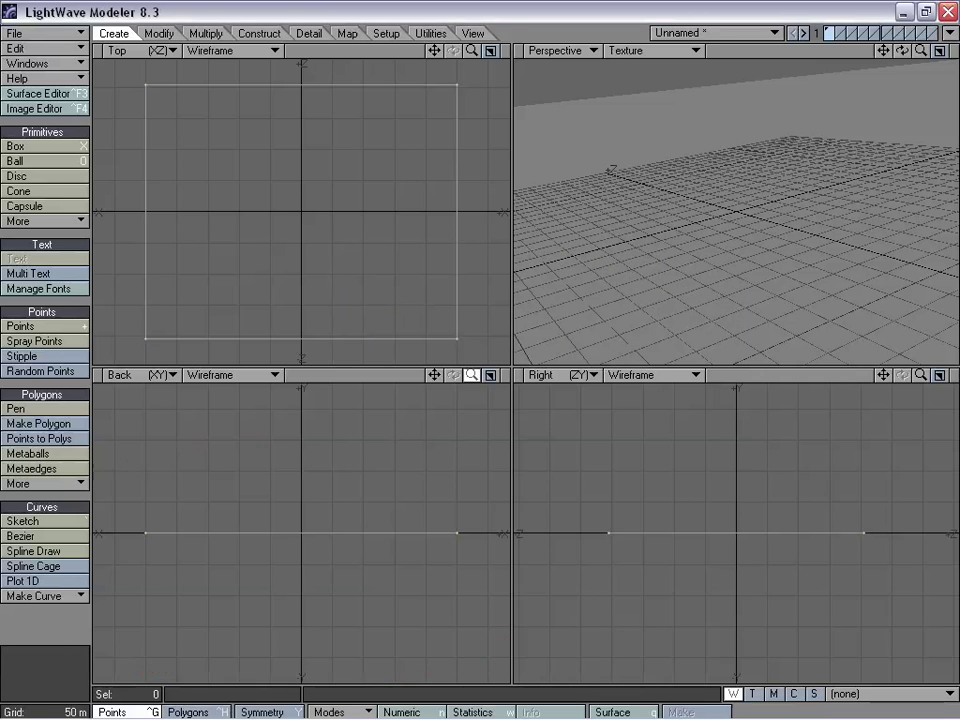
{"action": "left_click_drag", "start_coordinate": [471, 375], "coordinate": [440, 375]}
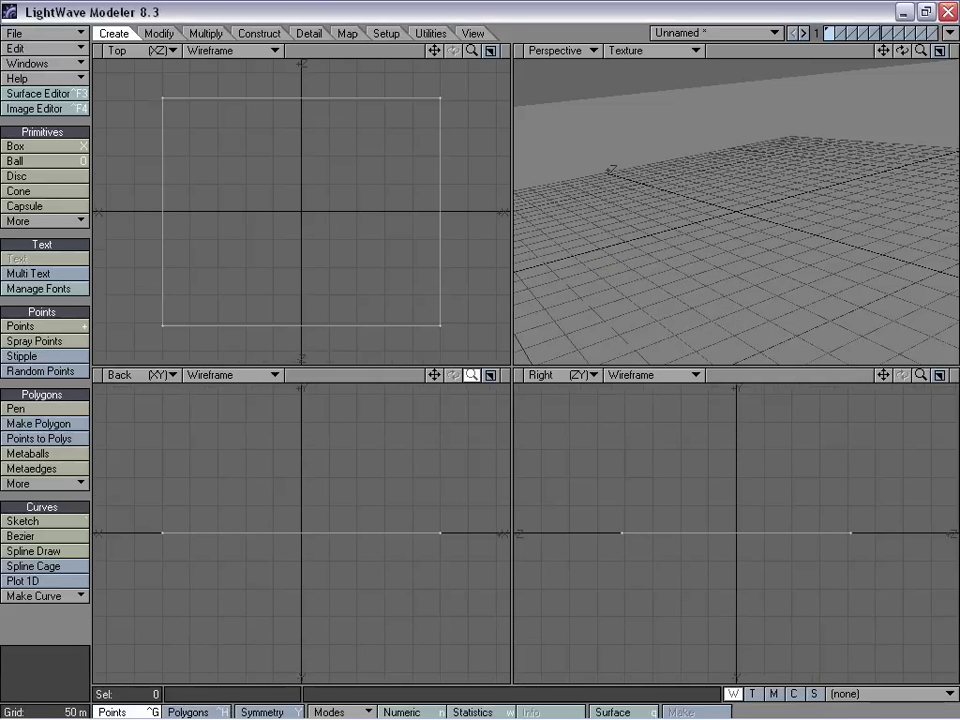
{"action": "left_click_drag", "start_coordinate": [670, 213], "coordinate": [746, 208], "text": "alt"}
{"action": "type", "text": "q"}
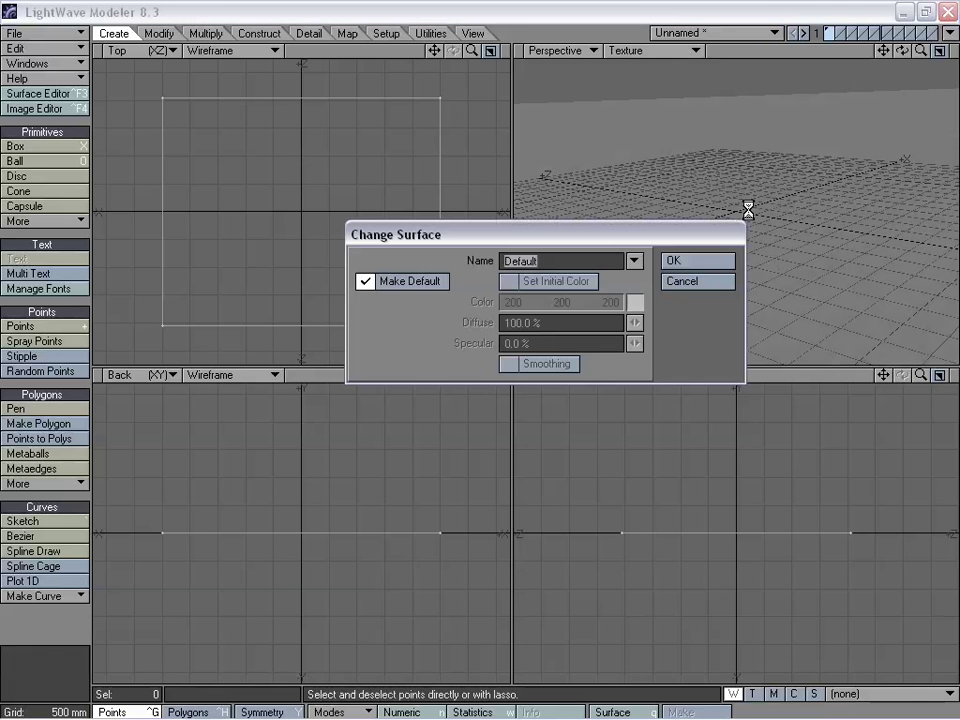
{"action": "type", "text": "groun"}
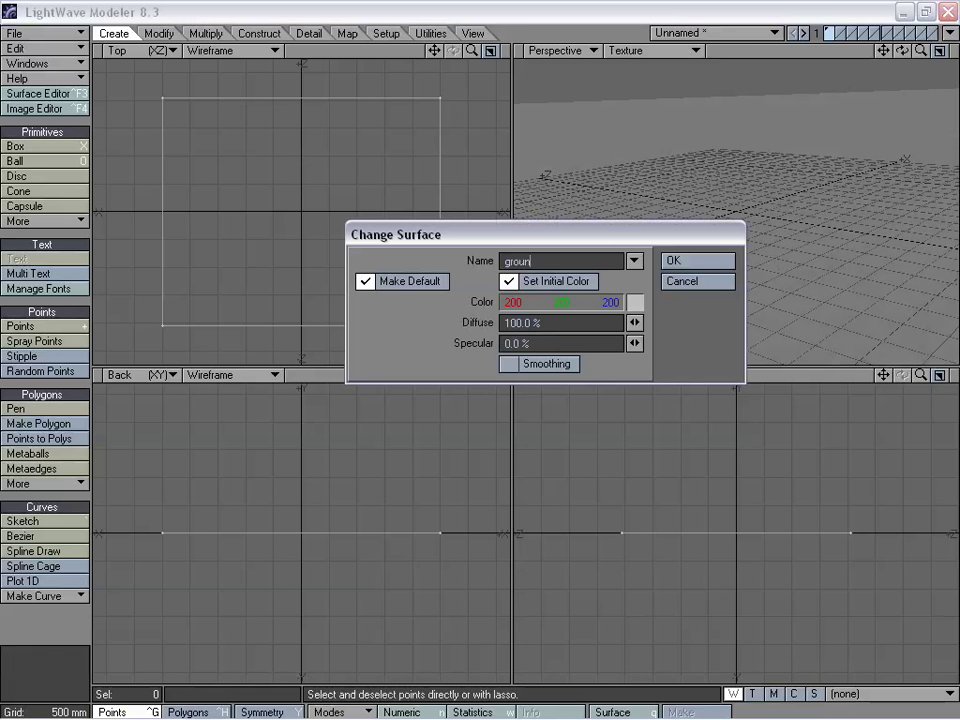
{"action": "type", "text": "d"}
{"action": "key", "text": "Return"}
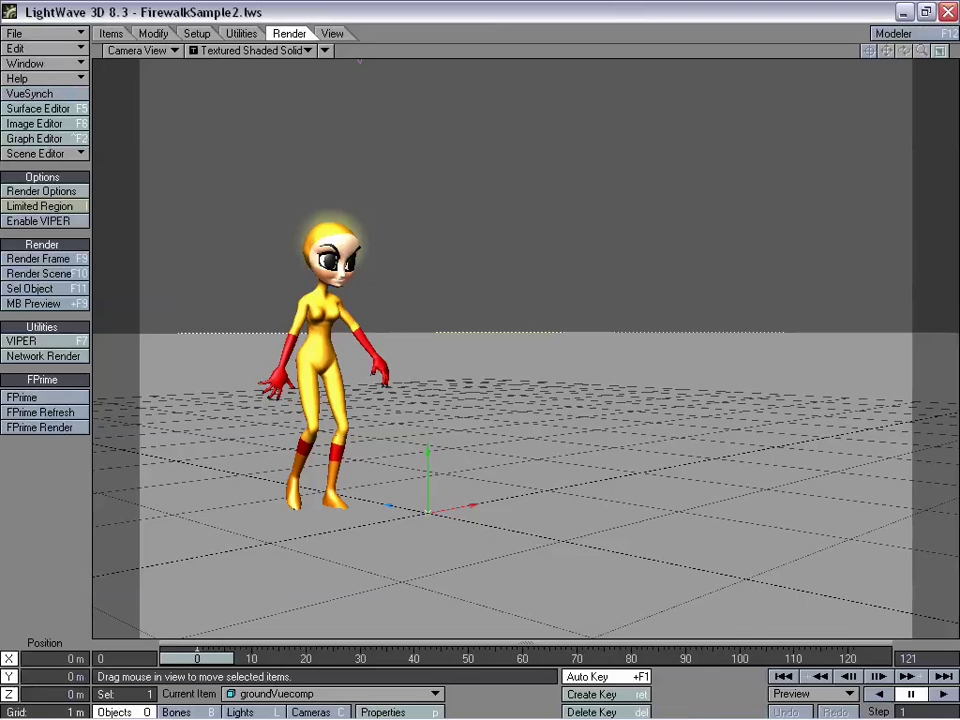
Check the character's feet against the ground by scrubbing to frame 8, lower the ground plane to Y about -48 mm, and return to frame 0.
{"action": "left_click_drag", "start_coordinate": [210, 665], "coordinate": [285, 665]}
{"action": "left_click_drag", "start_coordinate": [428, 450], "coordinate": [428, 448]}
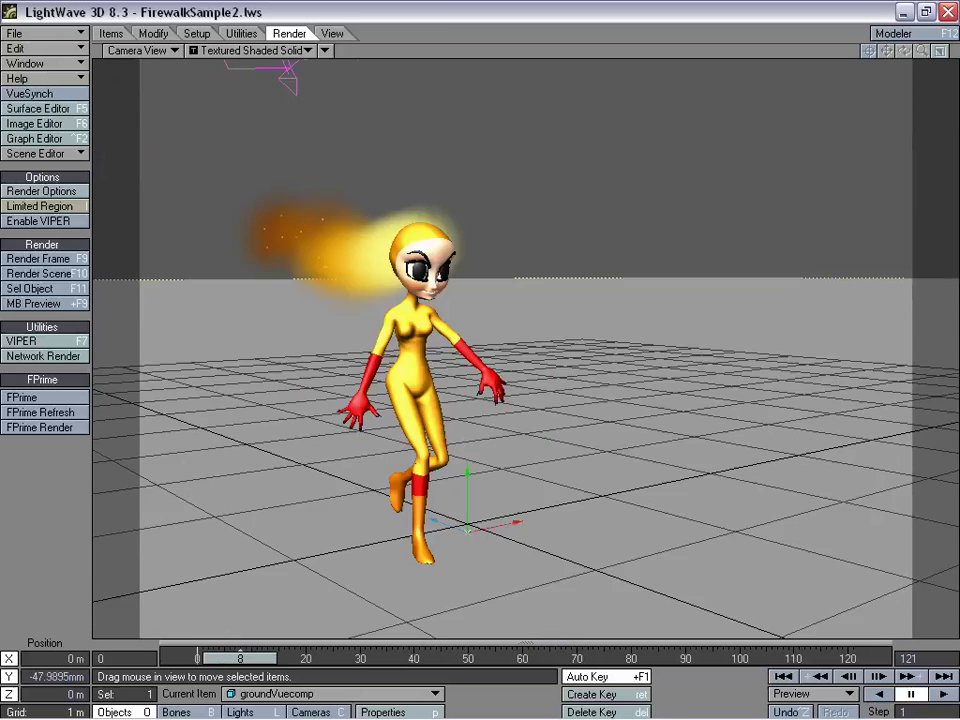
{"action": "left_click_drag", "start_coordinate": [240, 658], "coordinate": [197, 658]}
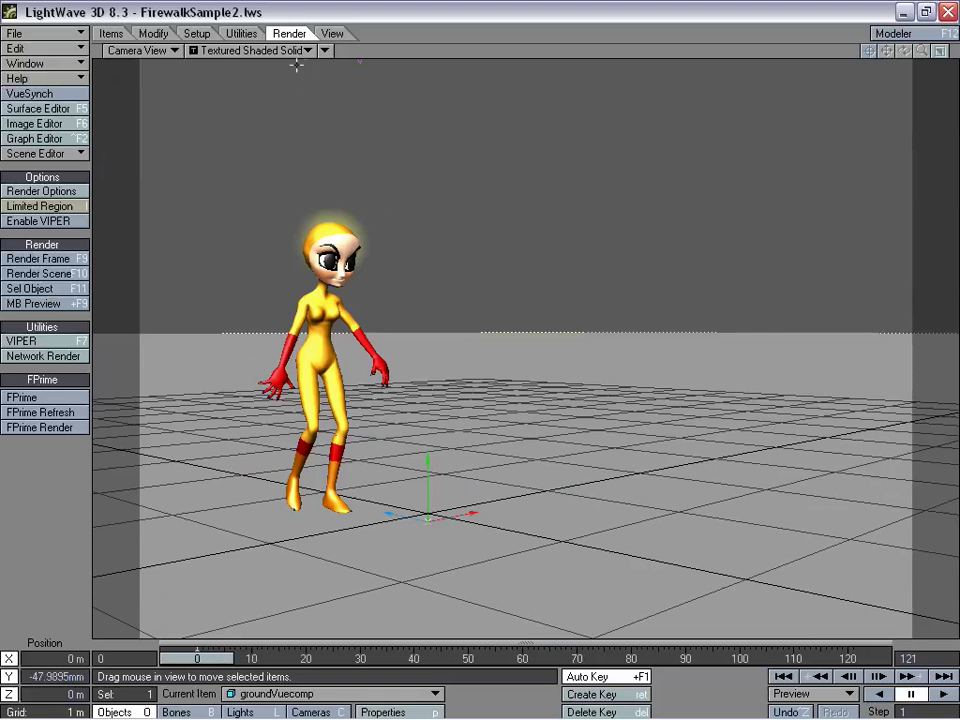
Render frame 0 to check the character on the lowered plain ground, and close the rendered image.
{"action": "left_click", "coordinate": [64, 259]}
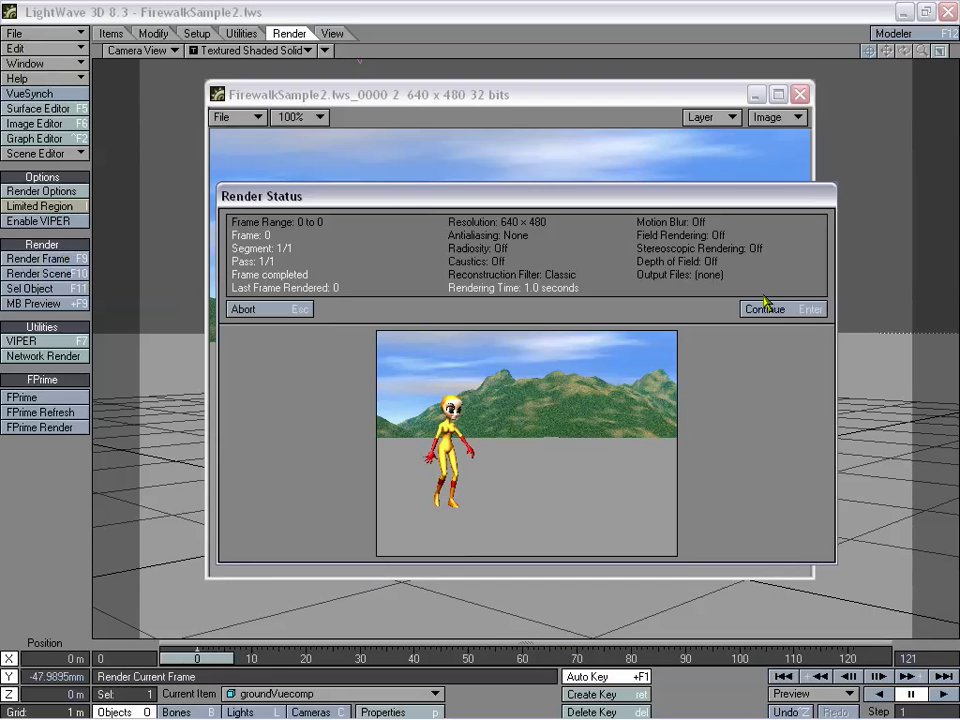
{"action": "left_click", "coordinate": [765, 306]}
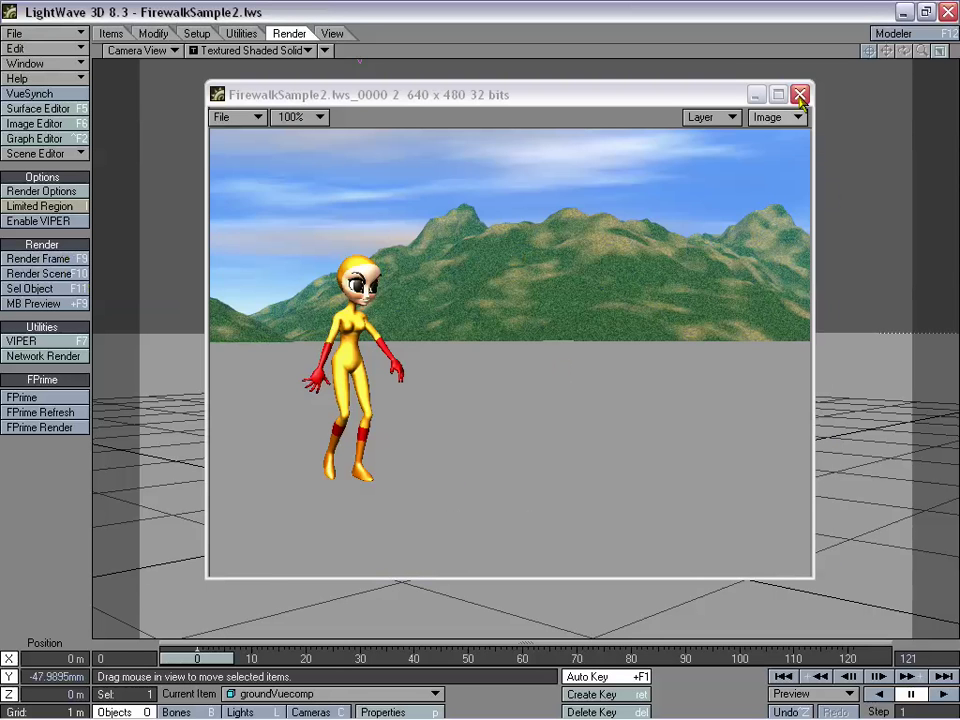
{"action": "left_click", "coordinate": [800, 95]}
Add an image map texture to the ground surface's color and set its projection to Front.
{"action": "left_click", "coordinate": [38, 108]}
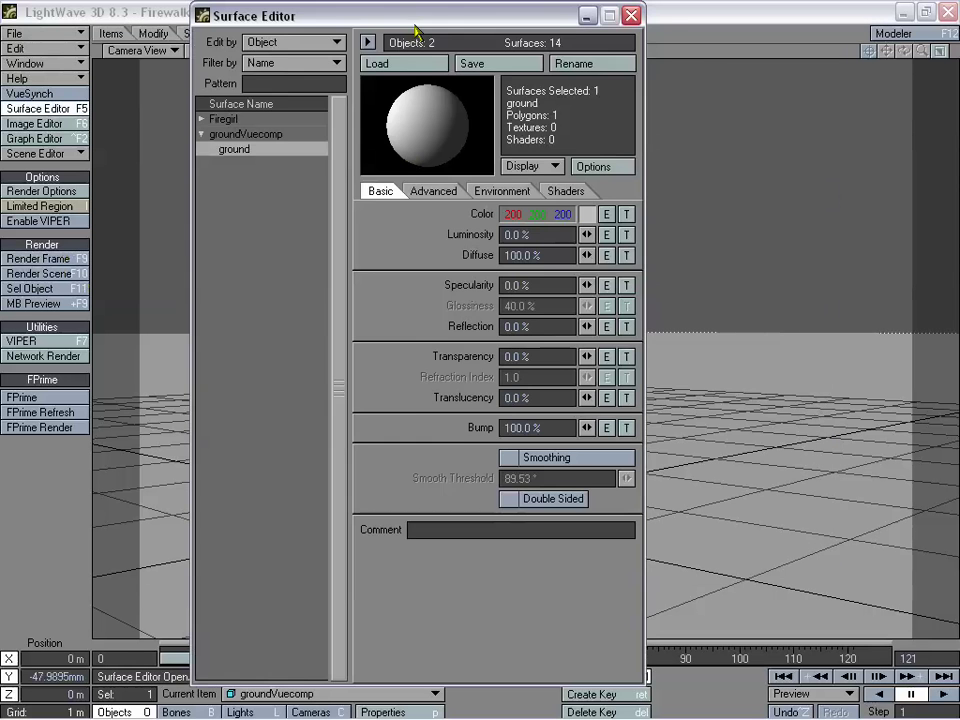
{"action": "mouse_move", "coordinate": [418, 30]}
{"action": "left_mouse_down"}
{"action": "mouse_move", "coordinate": [440, 27]}
{"action": "mouse_move", "coordinate": [430, 27]}
{"action": "left_mouse_up"}
{"action": "left_click", "coordinate": [642, 211]}
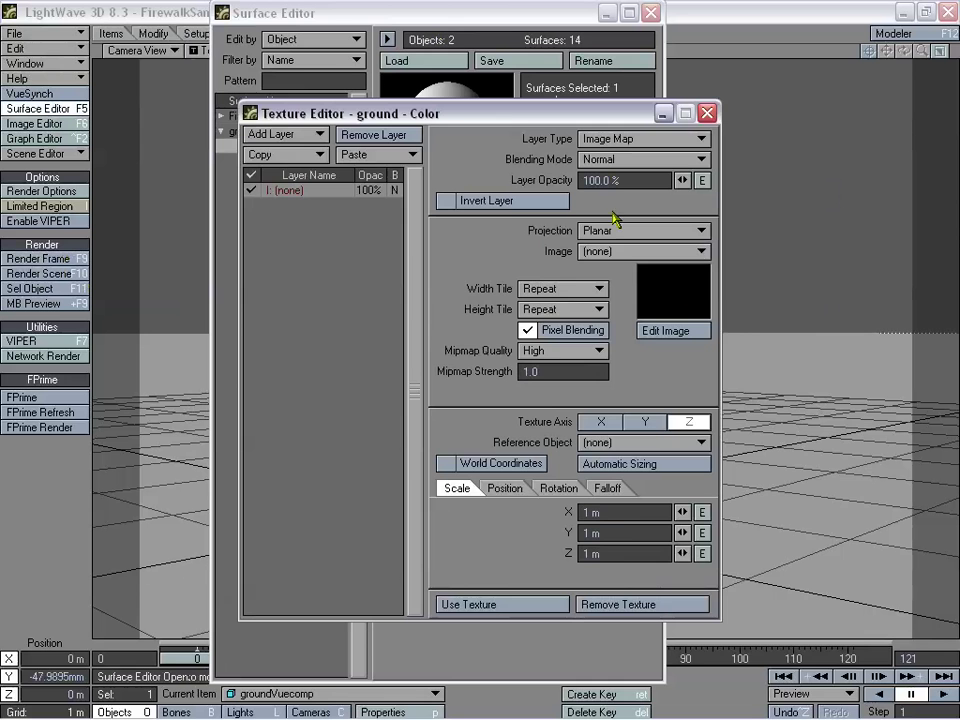
{"action": "left_click_drag", "start_coordinate": [505, 118], "coordinate": [552, 156]}
{"action": "left_click", "coordinate": [666, 268]}
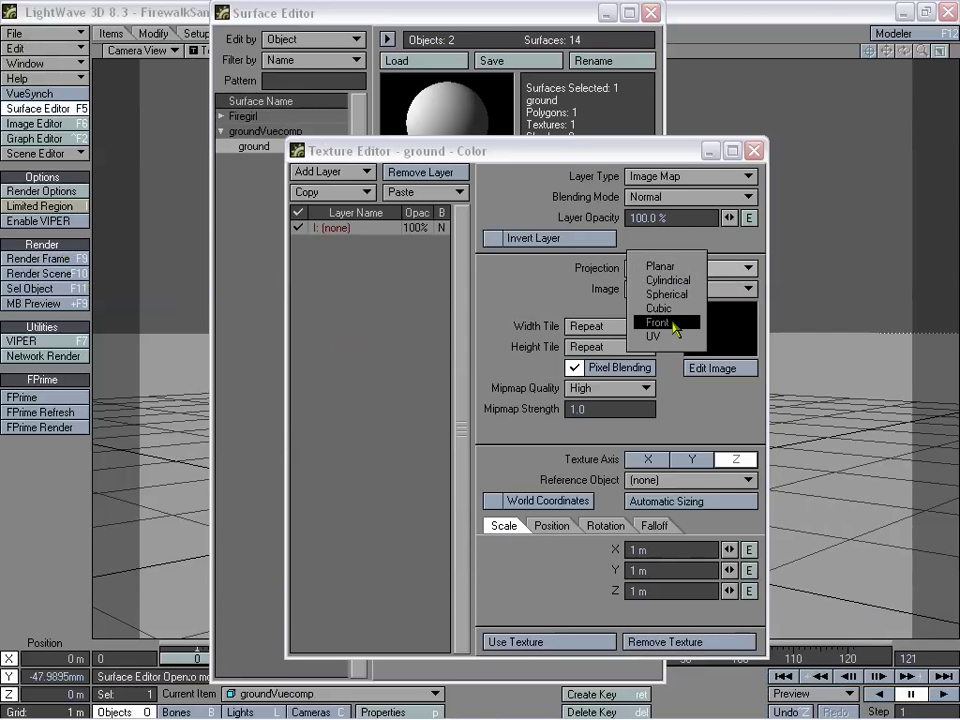
{"action": "left_click", "coordinate": [677, 326]}
Use animationBackground_001.bmp as the projected image, turn off Pixel Blending, and apply the texture.
{"action": "left_click", "coordinate": [677, 311]}
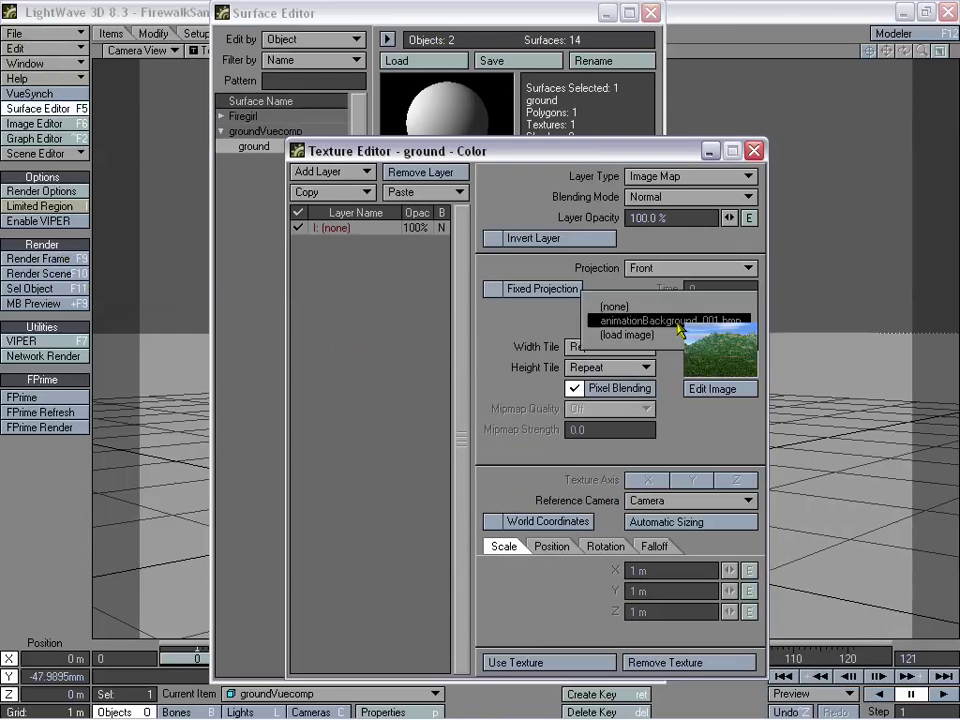
{"action": "left_click", "coordinate": [678, 322]}
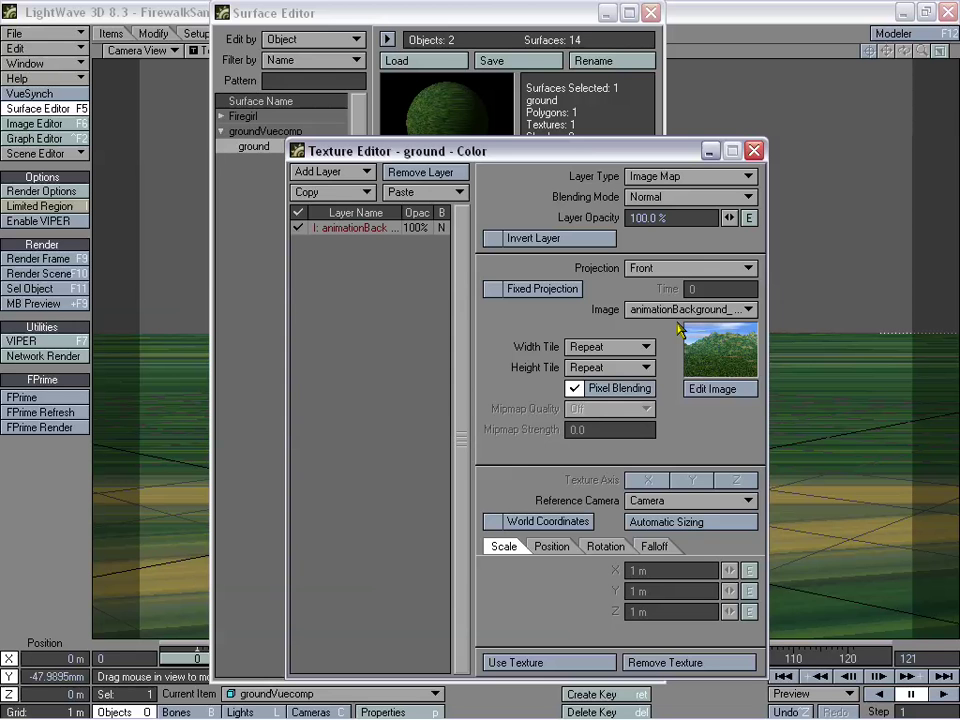
{"action": "left_click", "coordinate": [612, 389]}
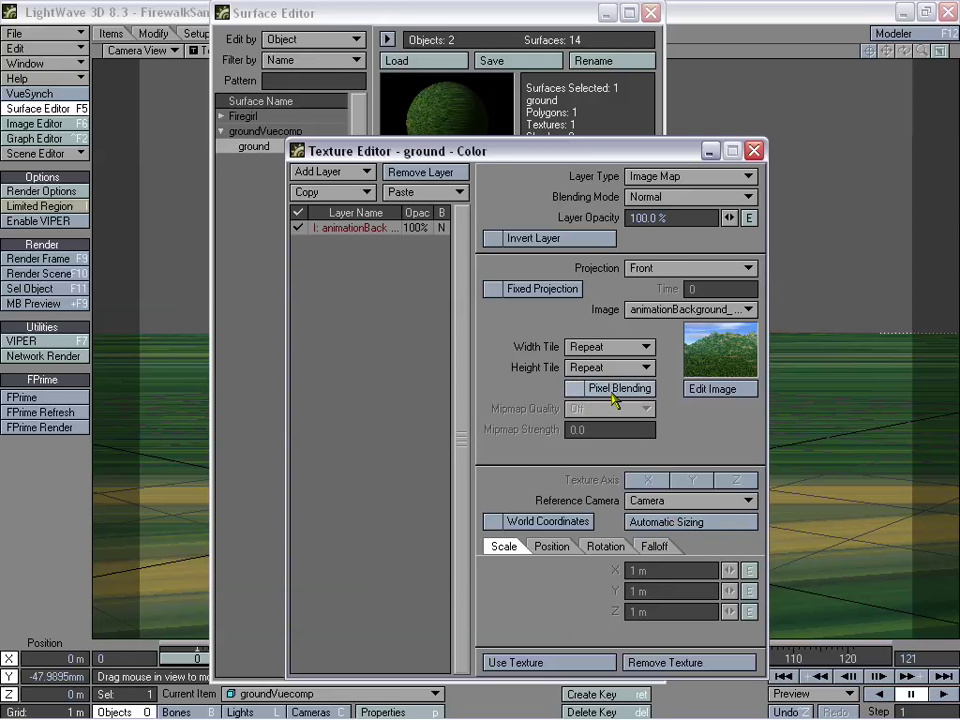
{"action": "left_click", "coordinate": [572, 664]}
Render frame 0 to compare the image-mapped ground with the background, and close the rendered image.
{"action": "left_click_drag", "start_coordinate": [483, 25], "coordinate": [457, 25]}
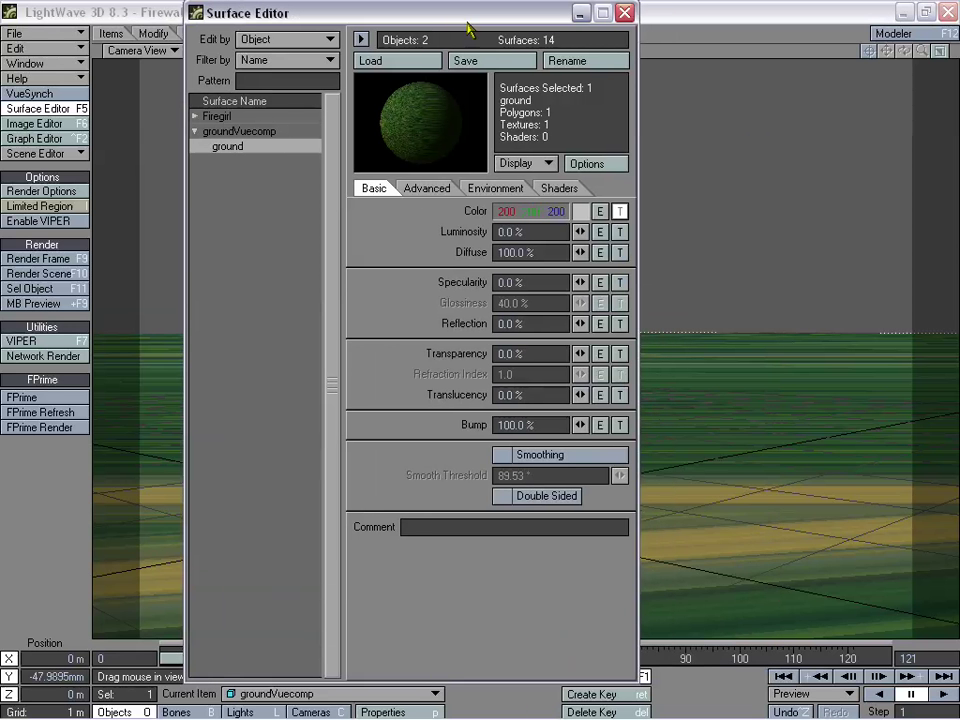
{"action": "left_click", "coordinate": [45, 259]}
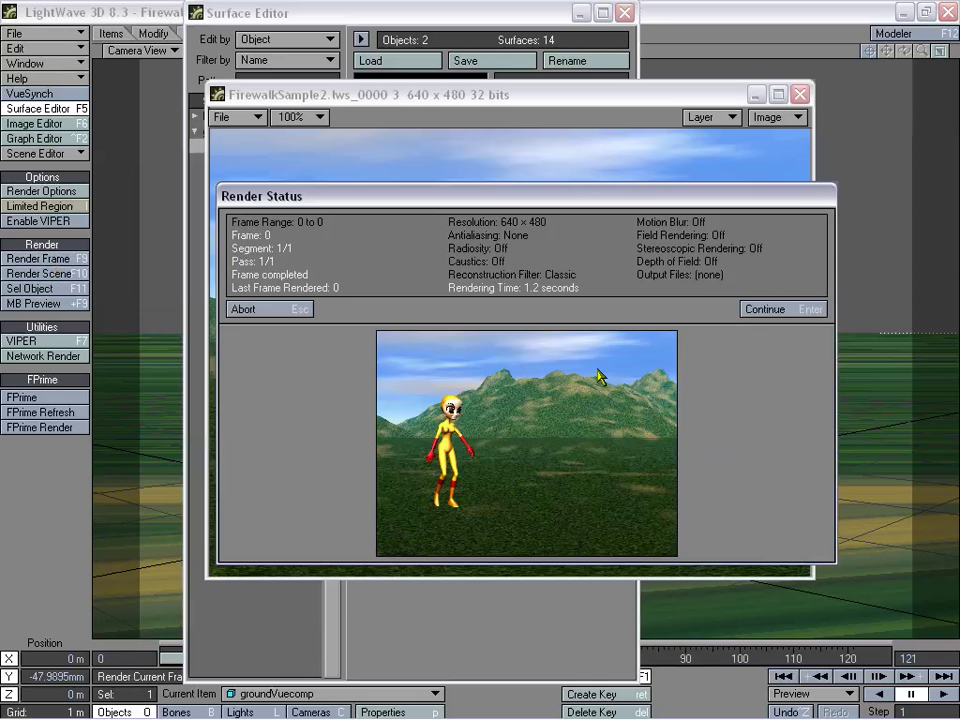
{"action": "left_click", "coordinate": [765, 309]}
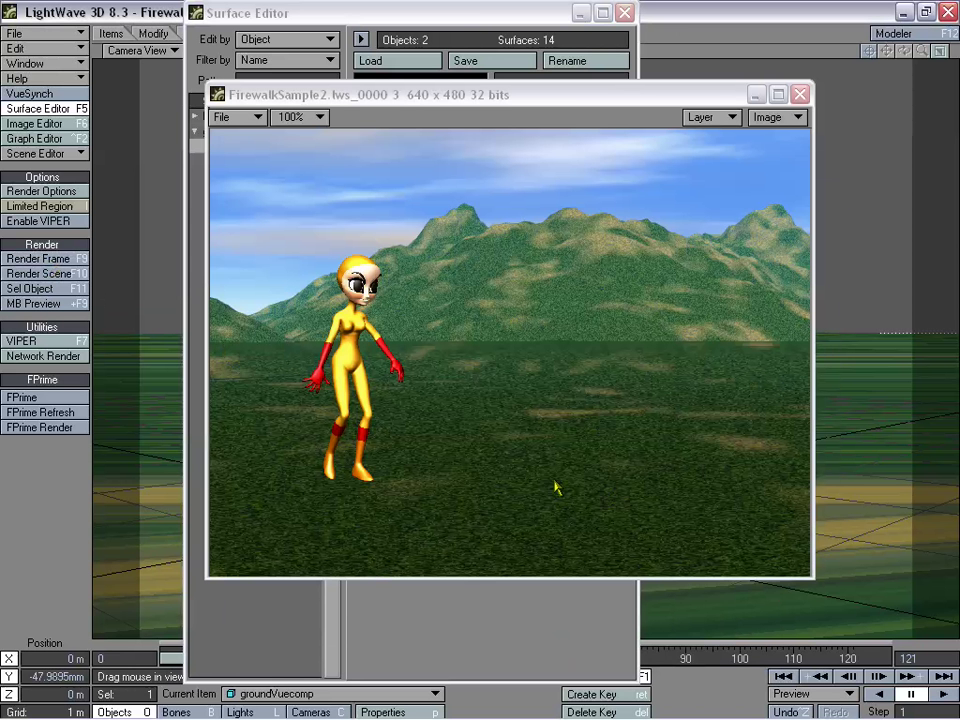
{"action": "left_click", "coordinate": [799, 94]}
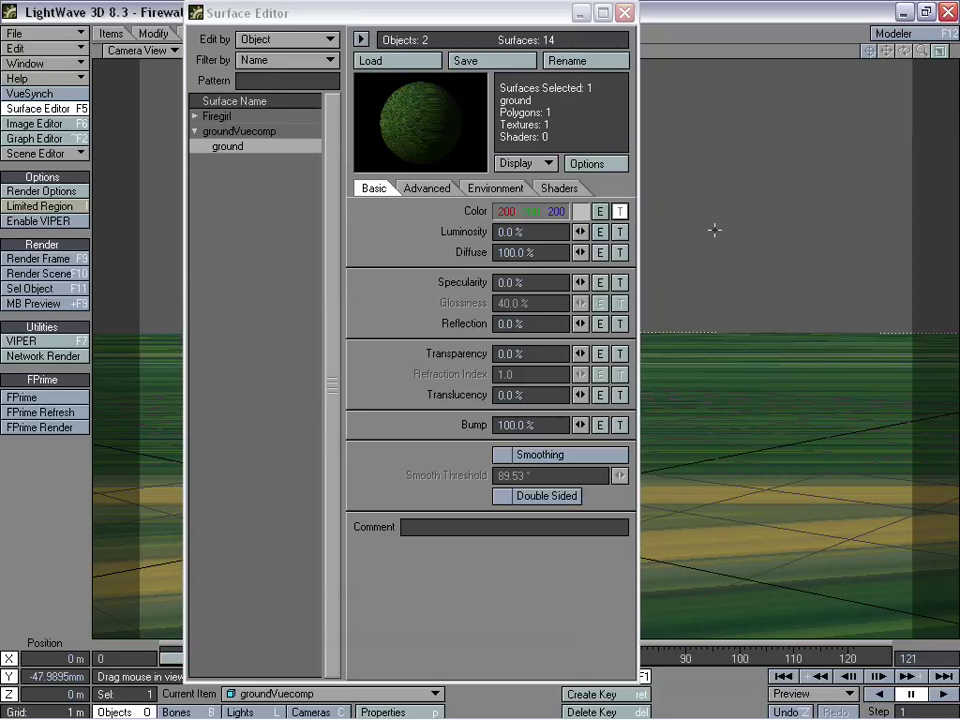
Turn on Ray Trace Shadows and turn off Extra Ray Trace Optimization in the render options.
{"action": "right_click_drag", "start_coordinate": [718, 230], "coordinate": [737, 197], "text": "ctrl+shift"}
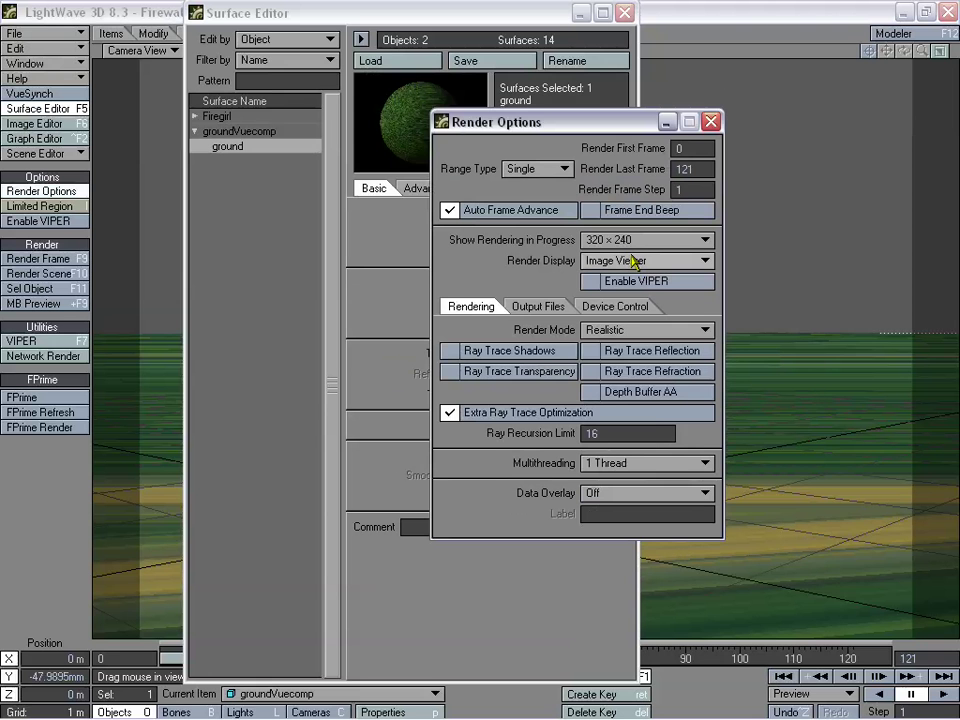
{"action": "left_click_drag", "start_coordinate": [604, 122], "coordinate": [627, 130]}
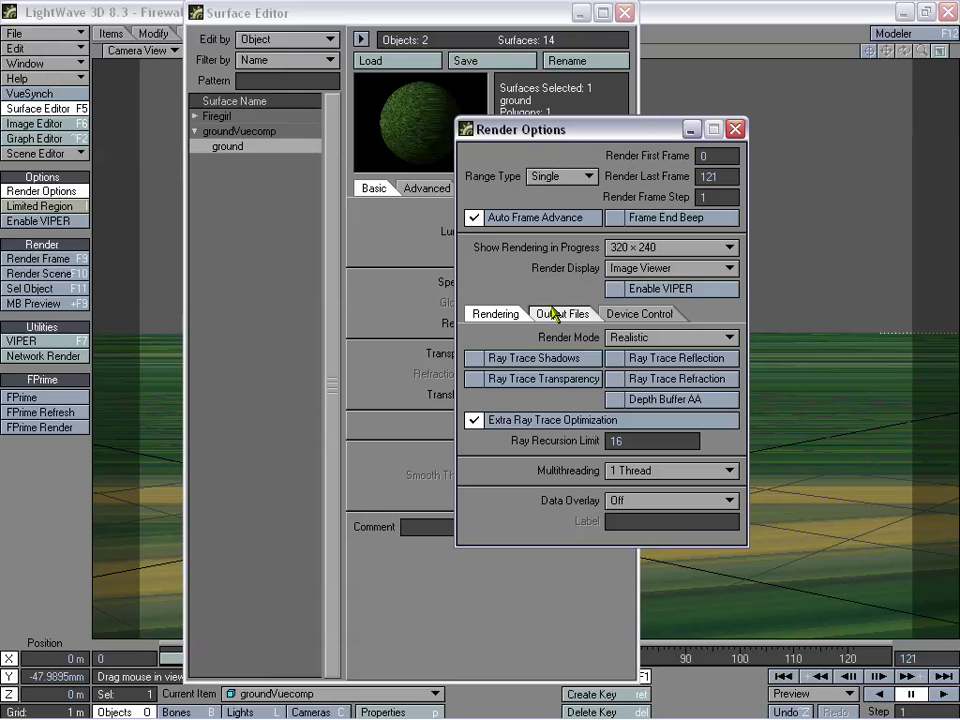
{"action": "left_click", "coordinate": [540, 359]}
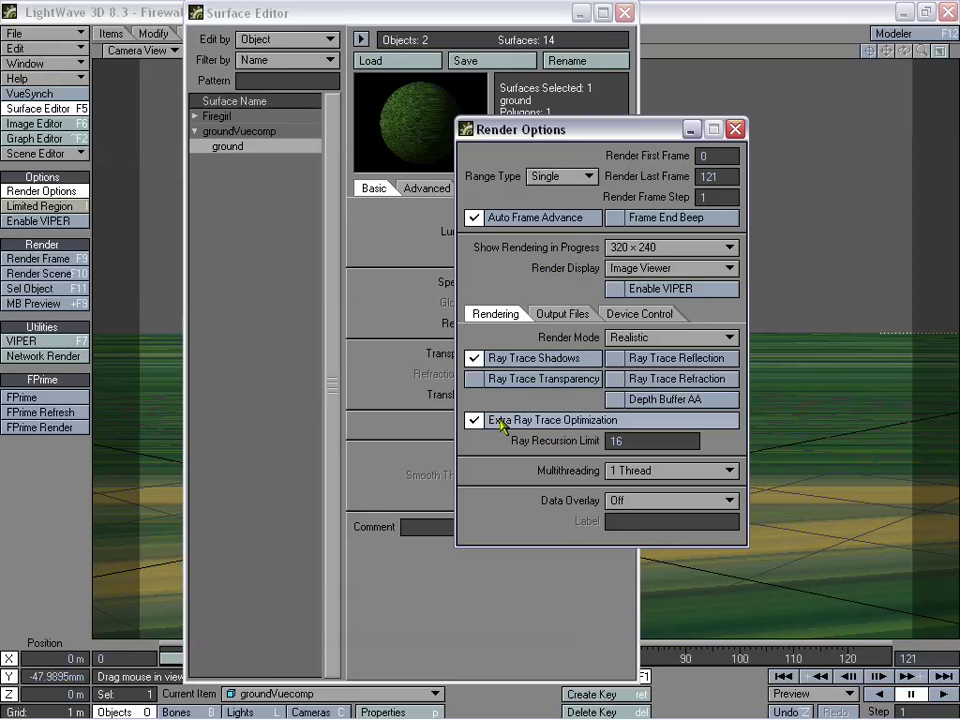
{"action": "left_click", "coordinate": [561, 422]}
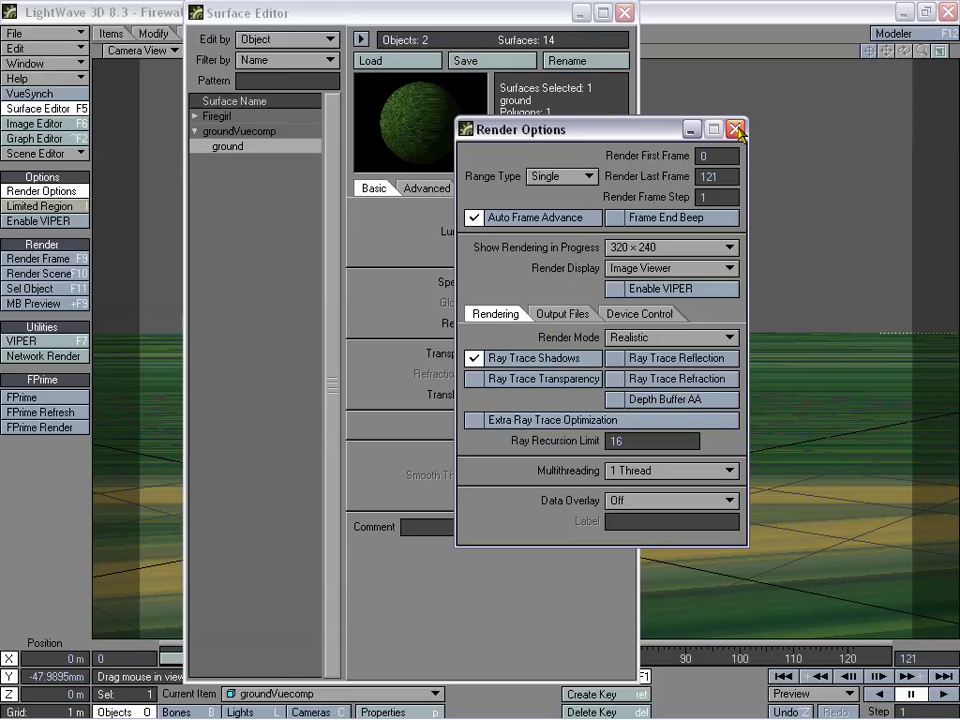
{"action": "left_click", "coordinate": [736, 129]}
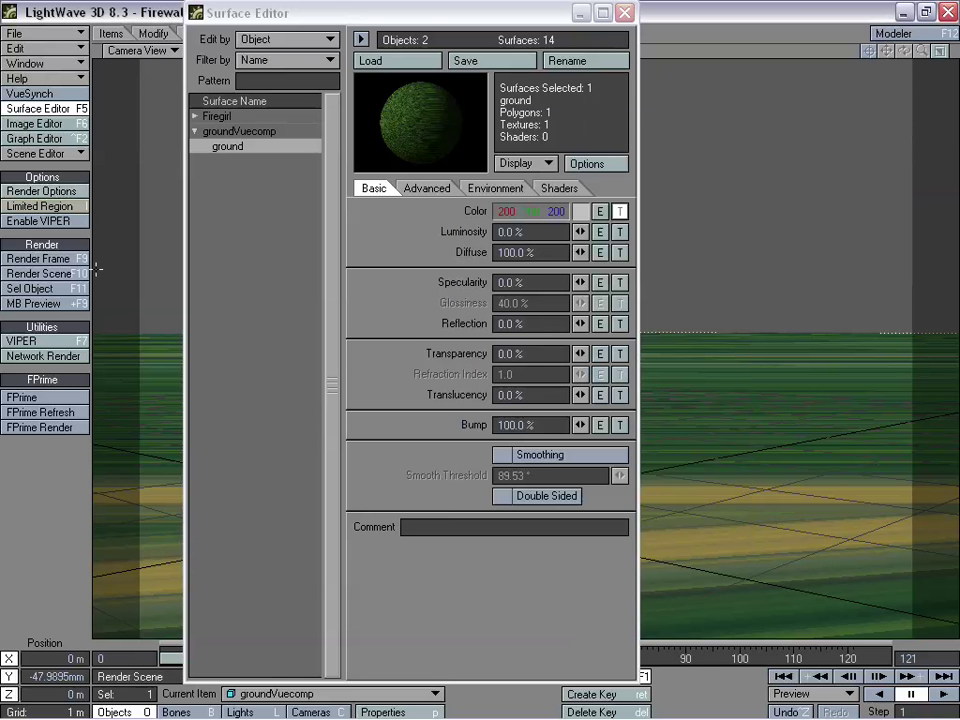
Render frame 0 to check the character's ray-traced shadow on the ground, and close the rendered image.
{"action": "left_click", "coordinate": [39, 259]}
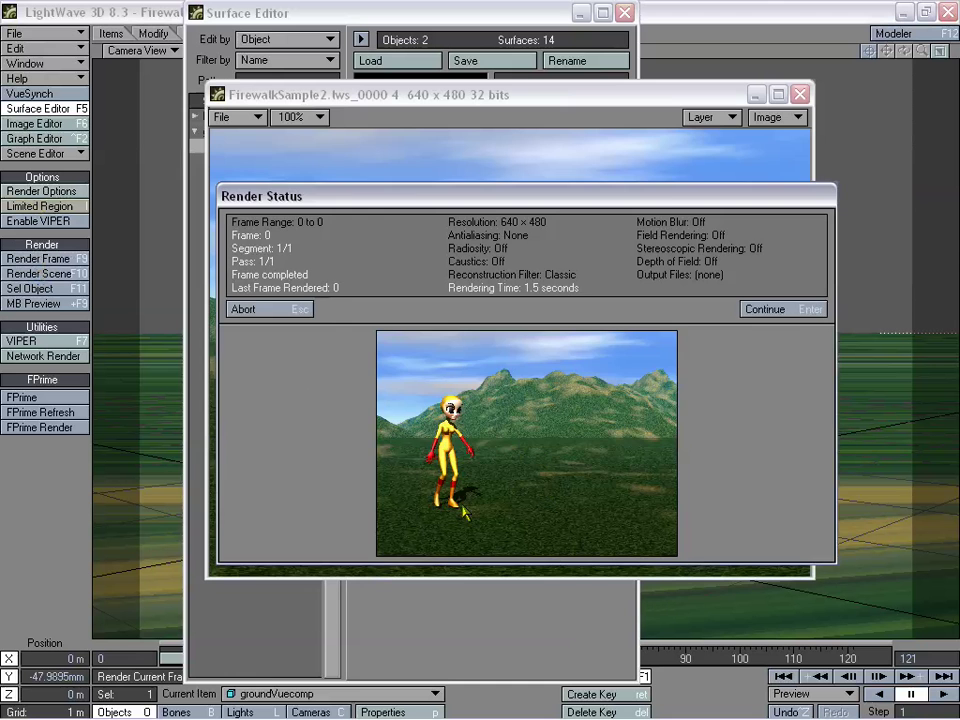
{"action": "key", "text": "Return"}
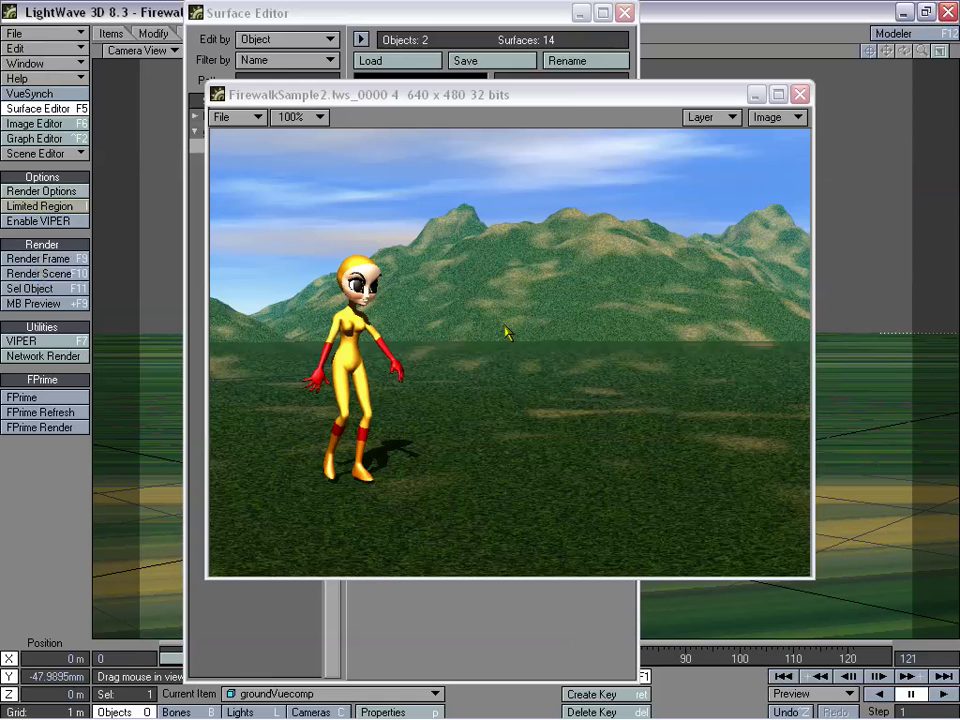
{"action": "left_click", "coordinate": [800, 95]}
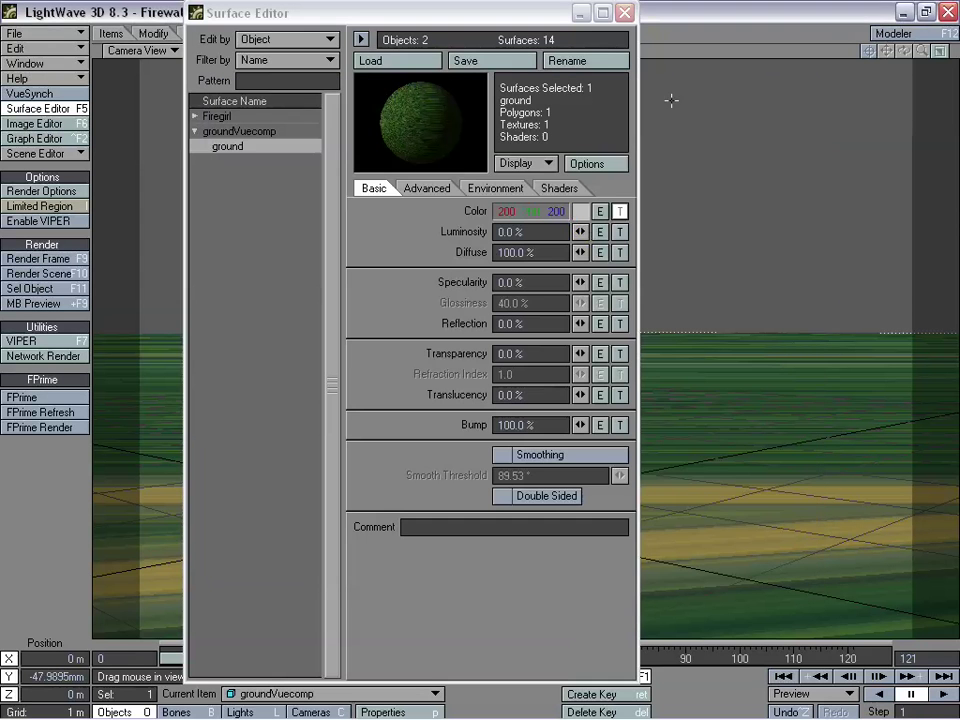
Try to set both the luminosity and the diffuse of the ground surface to 50%.
{"action": "left_click", "coordinate": [500, 231]}
{"action": "type", "text": "50"}
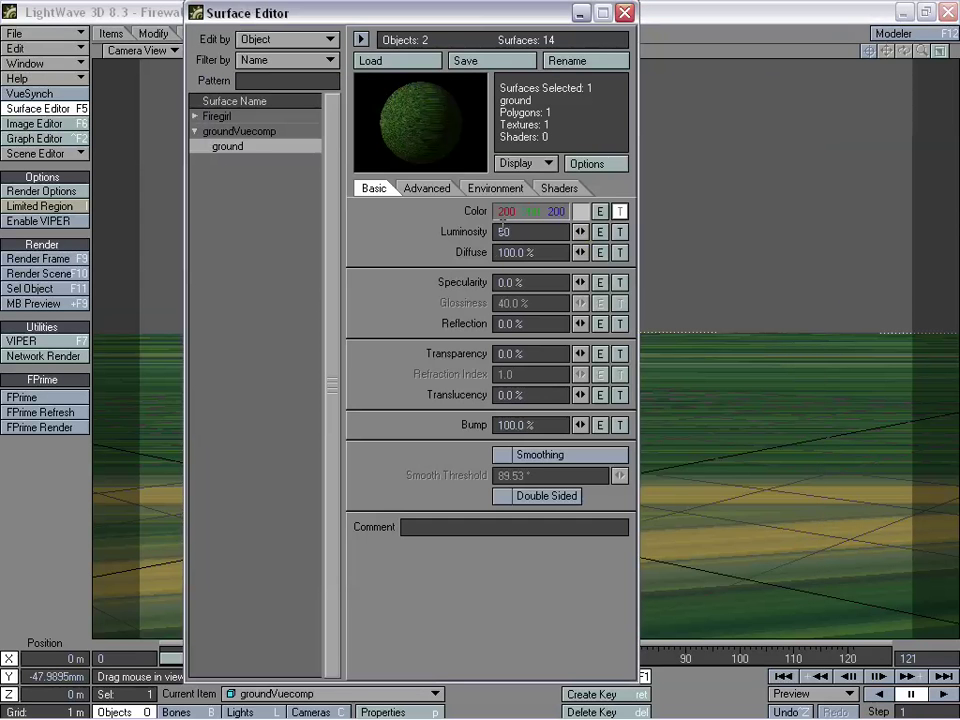
{"action": "left_click", "coordinate": [540, 253]}
{"action": "type", "text": "50"}
{"action": "key", "text": "Tab"}
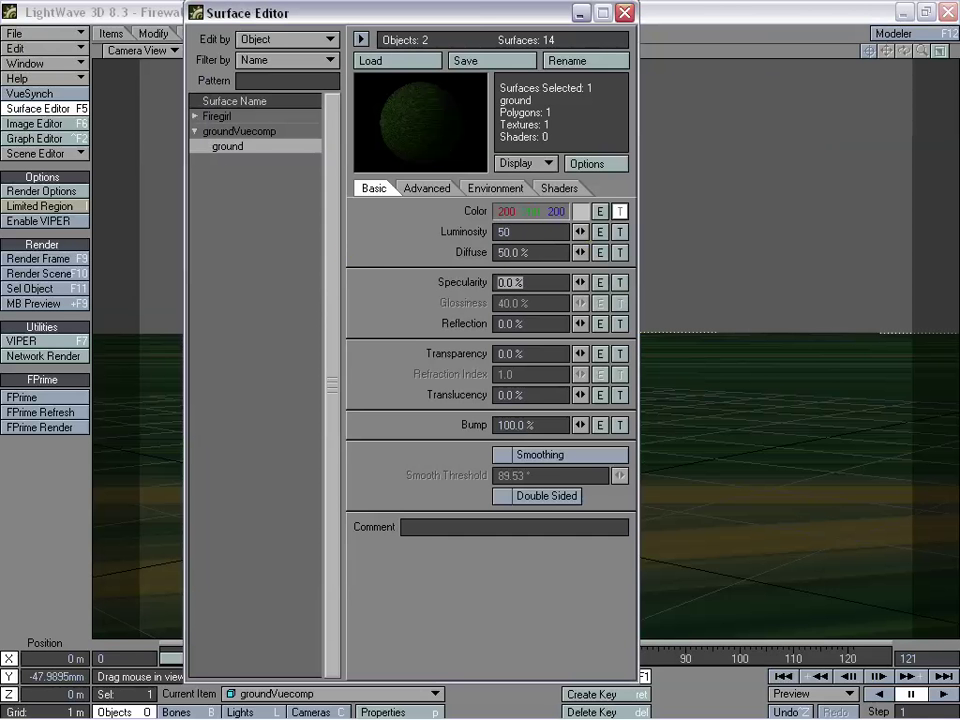
{"action": "left_click", "coordinate": [388, 281]}
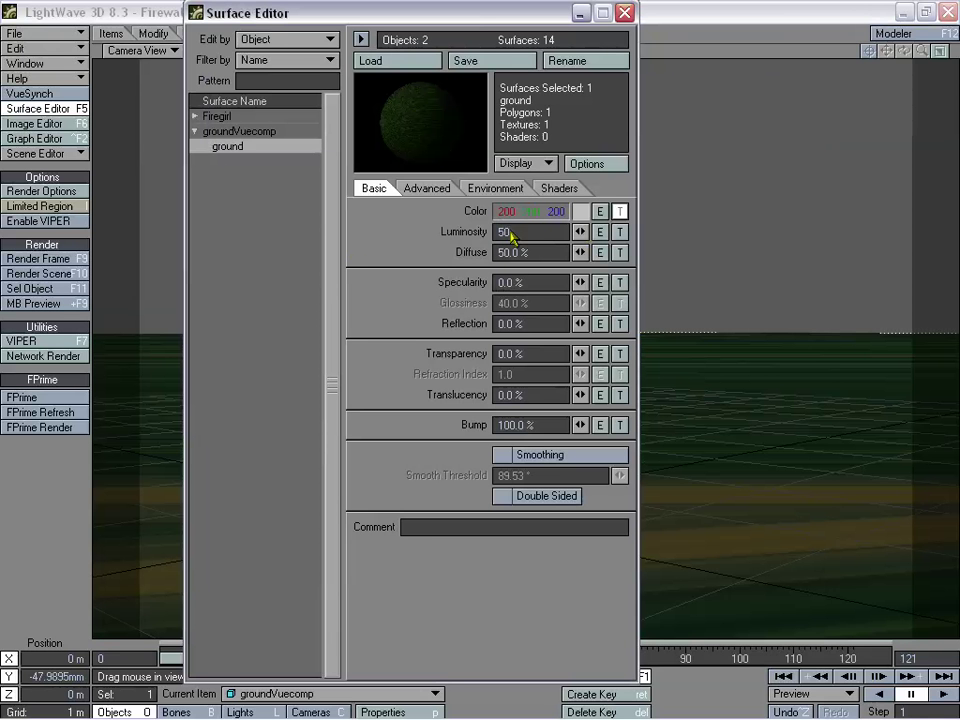
Render frame 0 to check the ground's brightness against the background, and close the rendered image.
{"action": "left_click", "coordinate": [63, 262]}
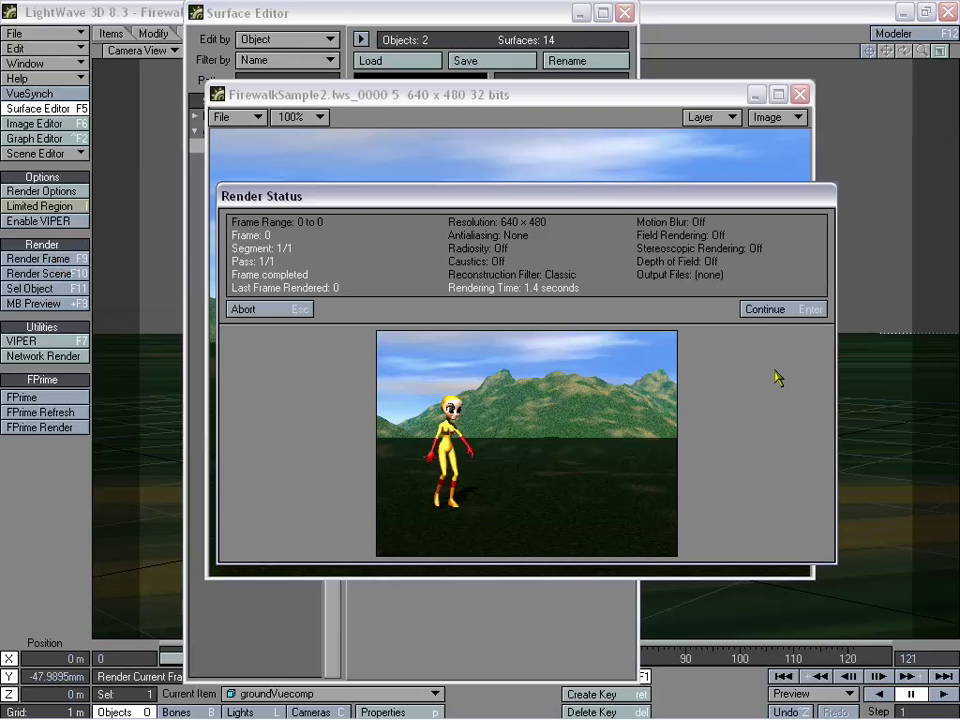
{"action": "left_click", "coordinate": [790, 311]}
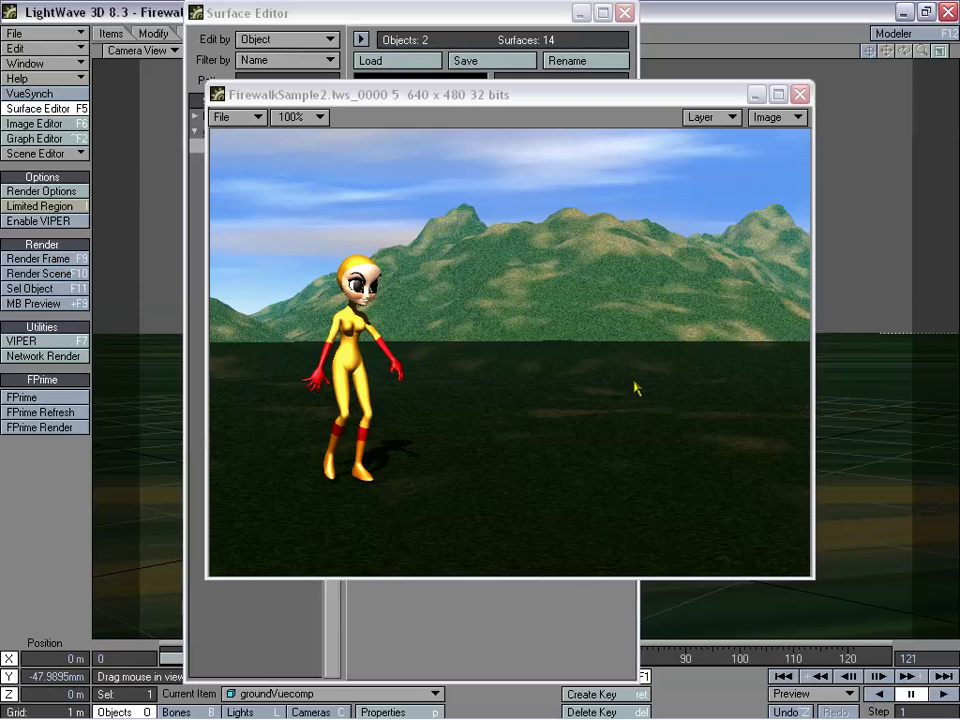
{"action": "left_click", "coordinate": [800, 94]}
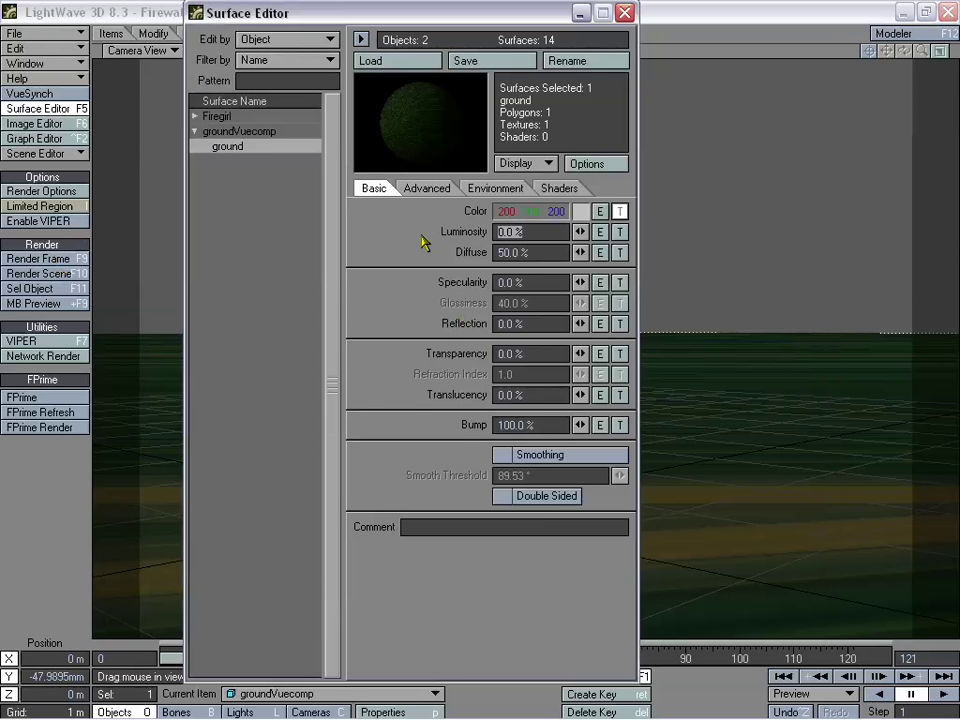
Set the ground surface's luminosity to 50%, and render frame 0 to check how it blends with the background.
{"action": "type", "text": "50"}
{"action": "key", "text": "Tab"}
{"action": "key", "text": "Tab"}
{"action": "key", "text": "Tab"}
{"action": "key", "text": "Tab"}
{"action": "key", "text": "Tab"}
{"action": "key", "text": "Tab"}
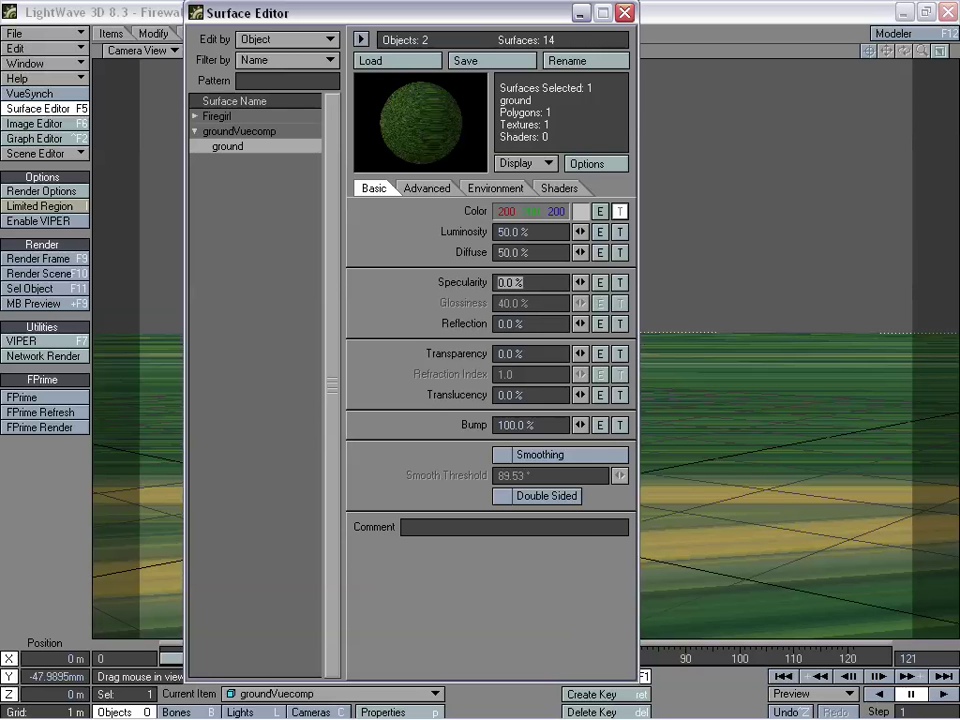
{"action": "key", "text": "Return"}
{"action": "left_click", "coordinate": [554, 231]}
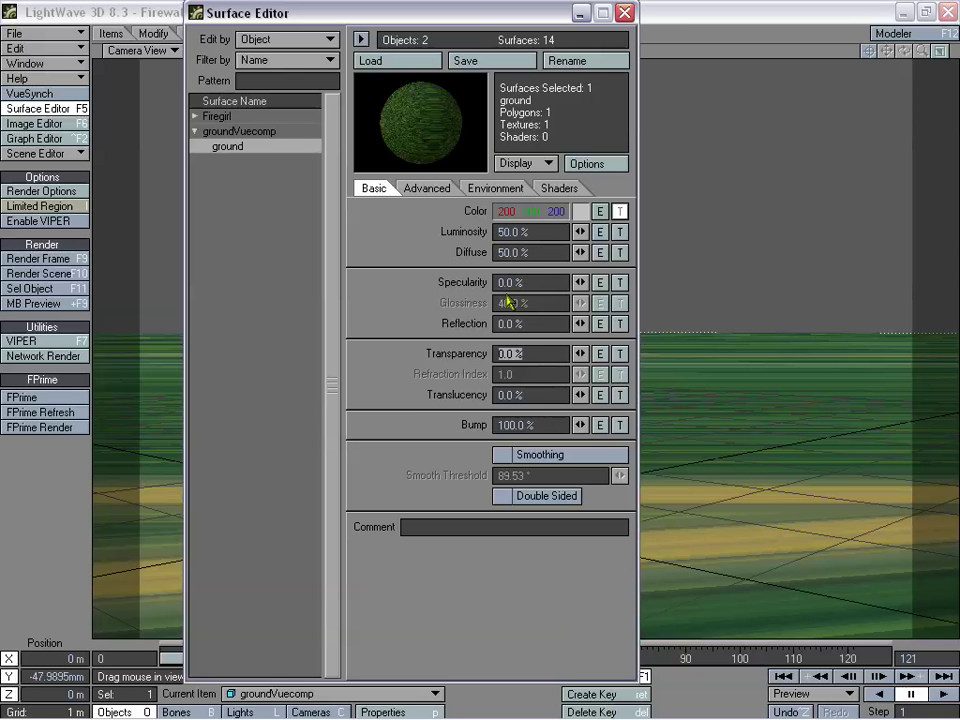
{"action": "left_click", "coordinate": [542, 238]}
{"action": "left_click", "coordinate": [70, 259]}
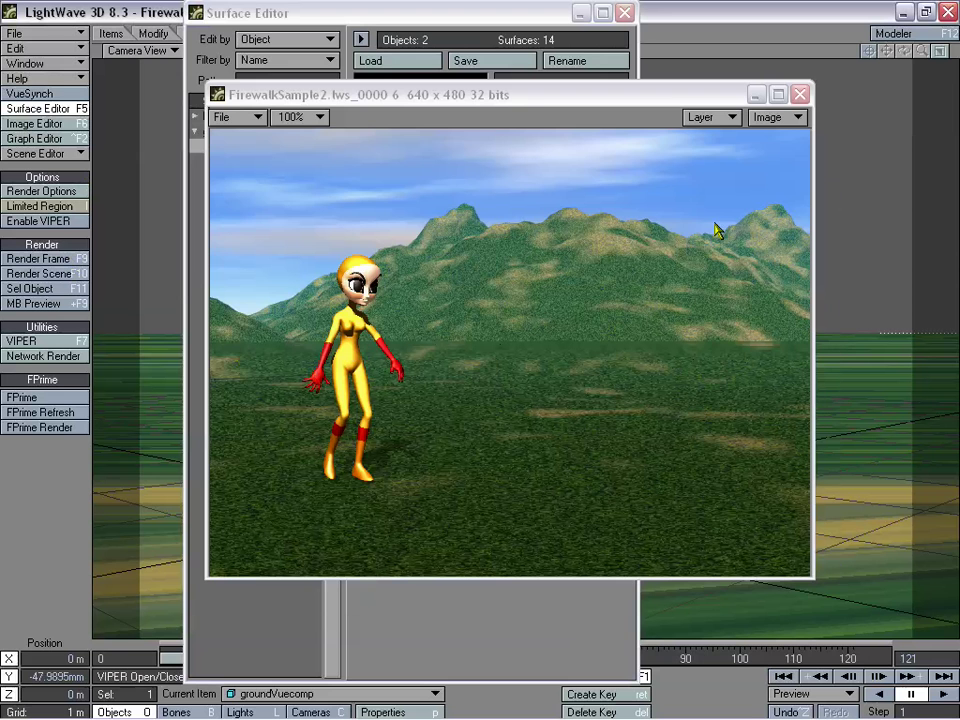
{"action": "left_click", "coordinate": [799, 94]}
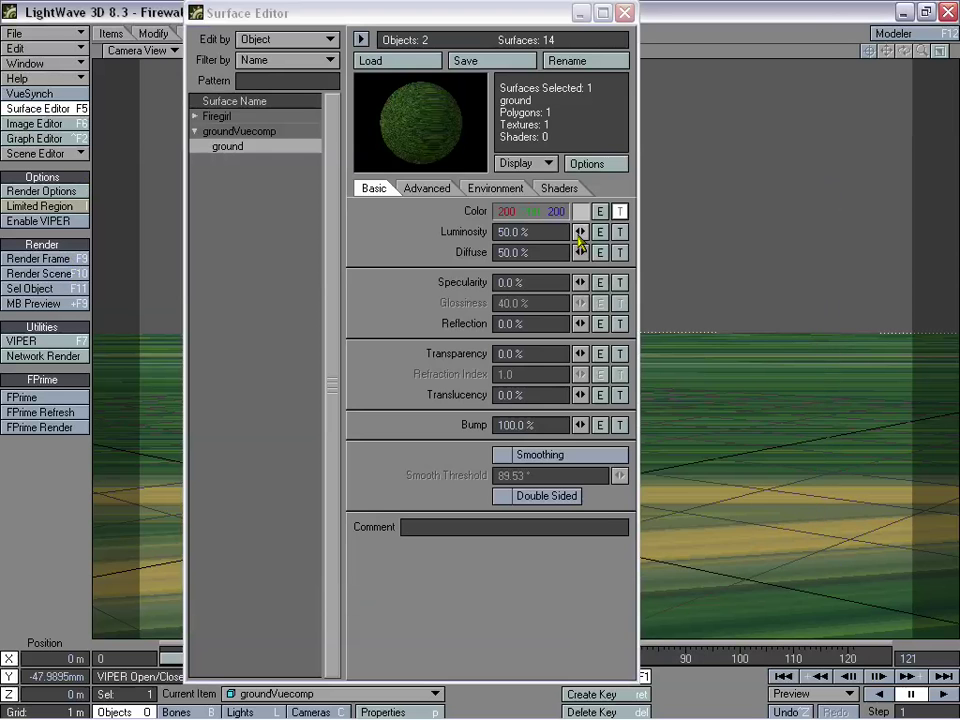
Set the ground surface's luminosity to 100% and its diffuse to 0%, and render frame 0.
{"action": "left_click_drag", "start_coordinate": [580, 232], "coordinate": [640, 232]}
{"action": "left_click_drag", "start_coordinate": [580, 252], "coordinate": [520, 252]}
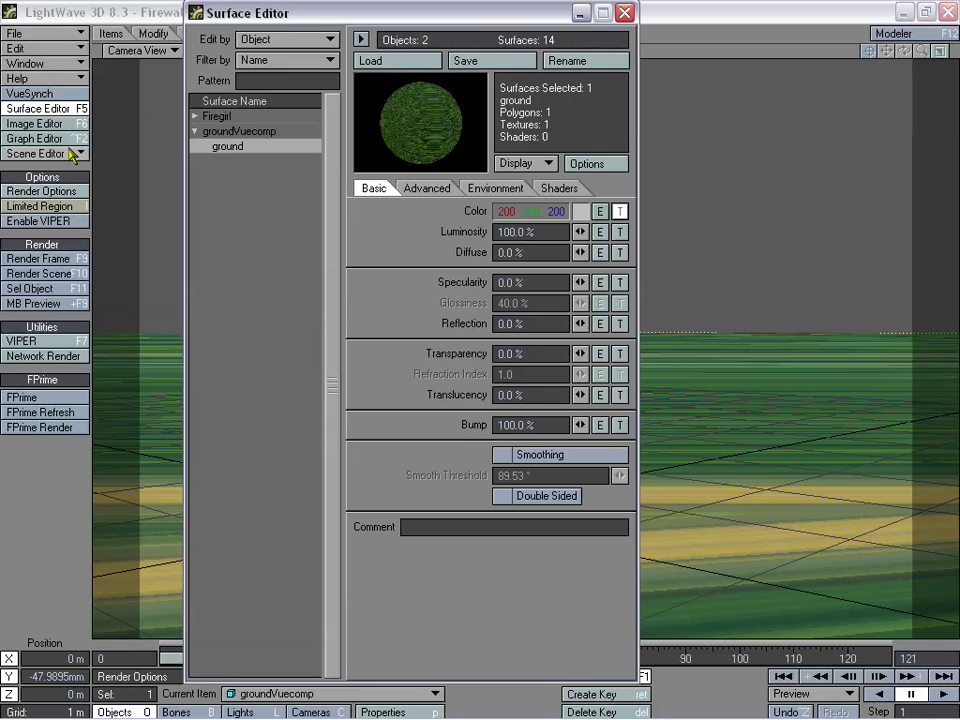
{"action": "left_click", "coordinate": [58, 258]}
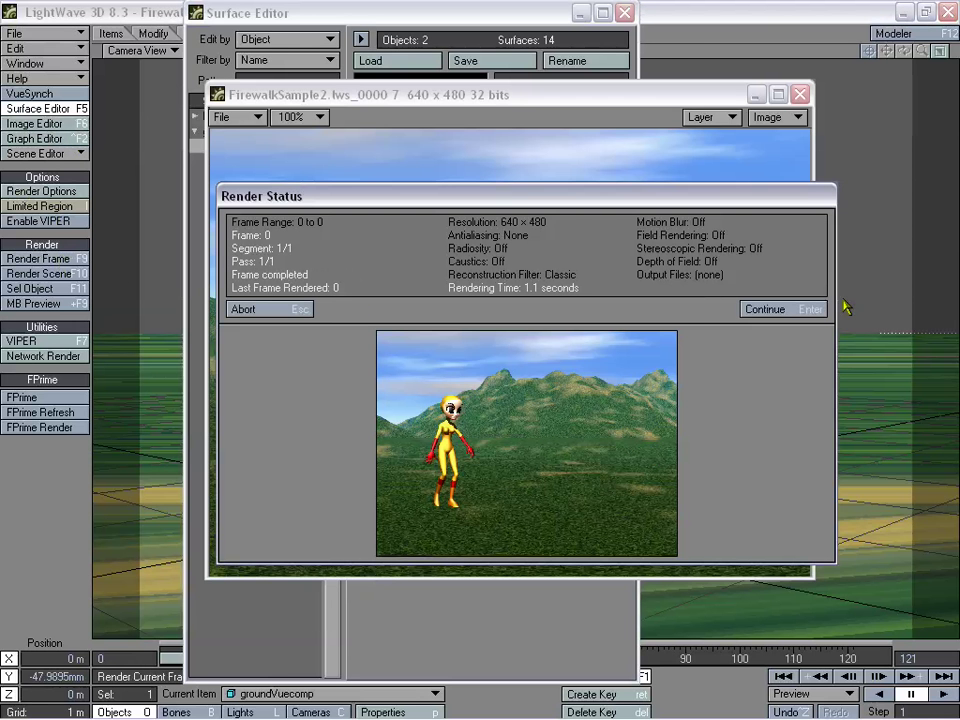
{"action": "left_click", "coordinate": [802, 312]}
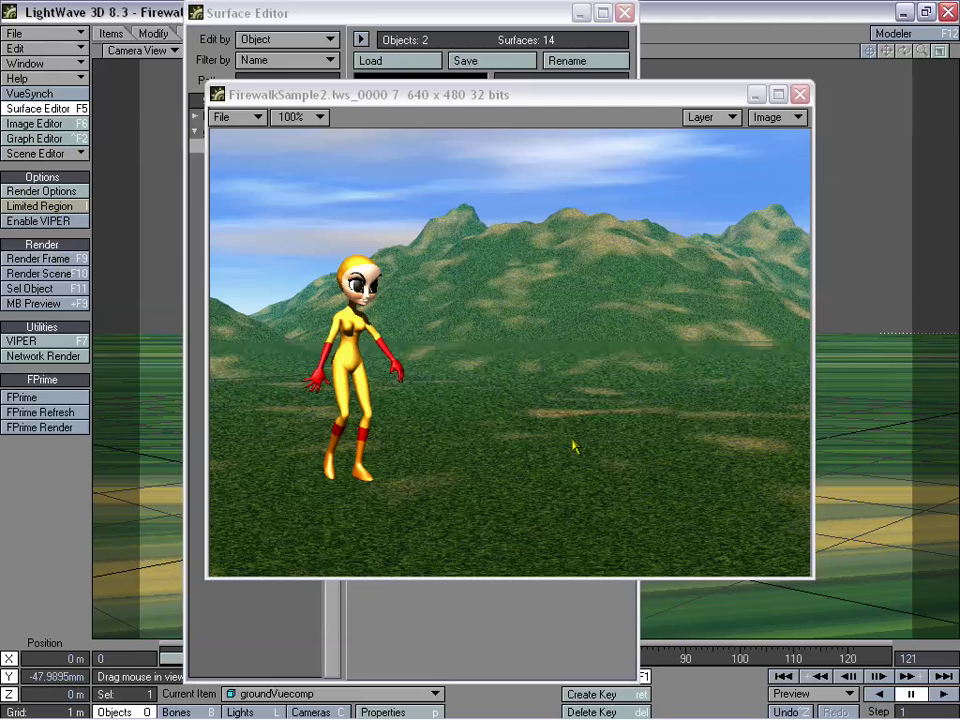
Close the rendered image, and set both the luminosity and the diffuse of the ground surface to 50%.
{"action": "left_click", "coordinate": [799, 94]}
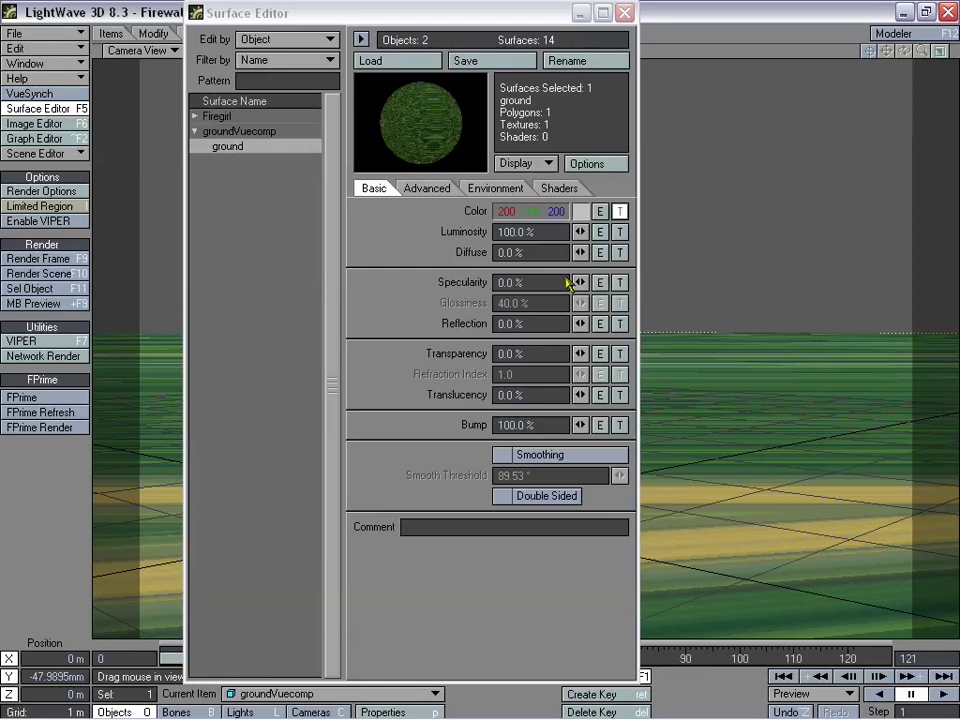
{"action": "left_click", "coordinate": [397, 243]}
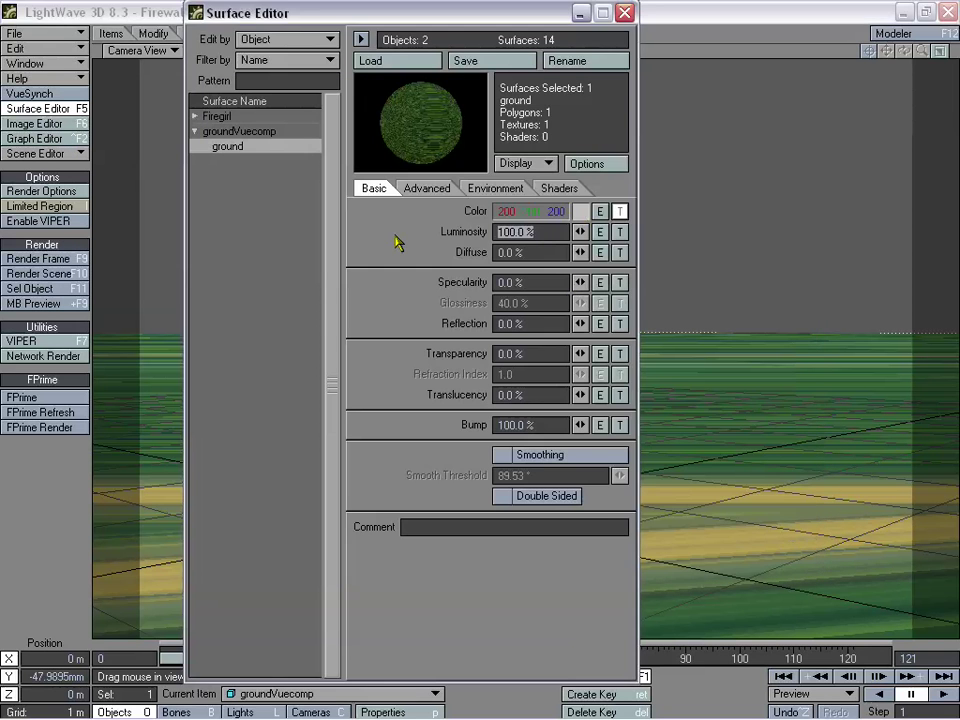
{"action": "type", "text": "50"}
{"action": "key", "text": "Return"}
{"action": "left_click", "coordinate": [505, 252]}
{"action": "type", "text": "50"}
{"action": "key", "text": "Return"}
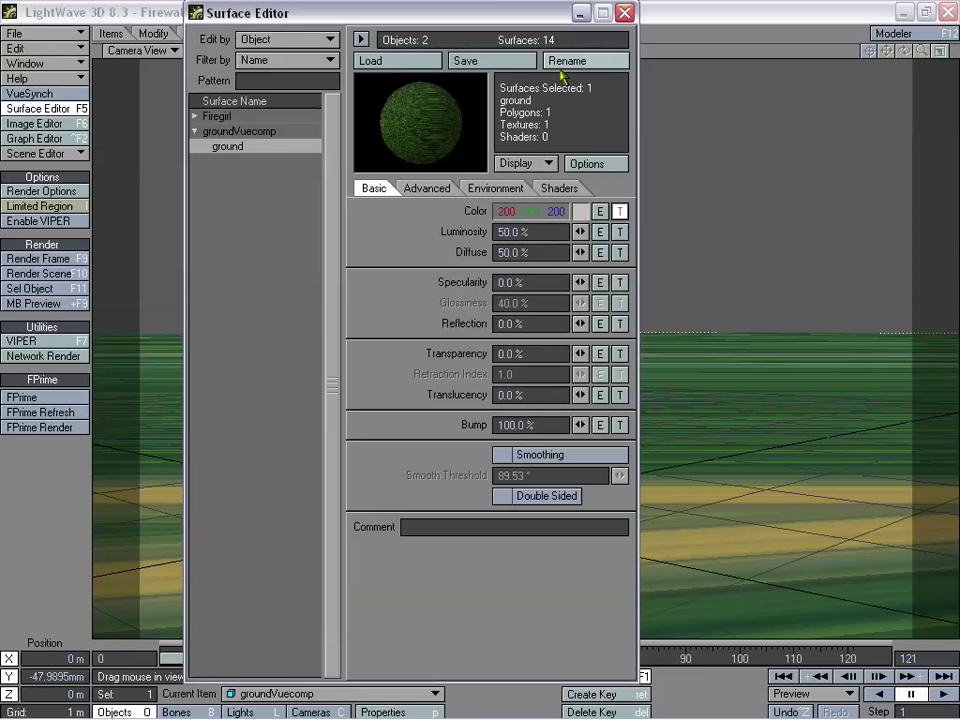
{"action": "left_click", "coordinate": [624, 13]}
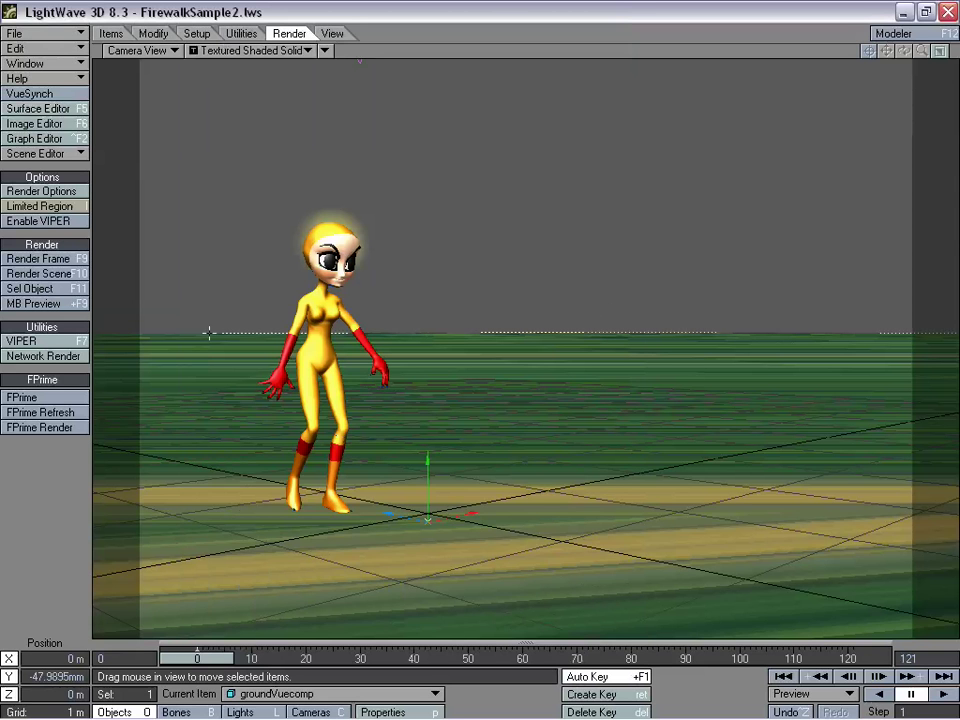
Turn on Distance Dissolve for the groundVuecomp object with a maximum distance of 20 m.
{"action": "key", "text": "p"}
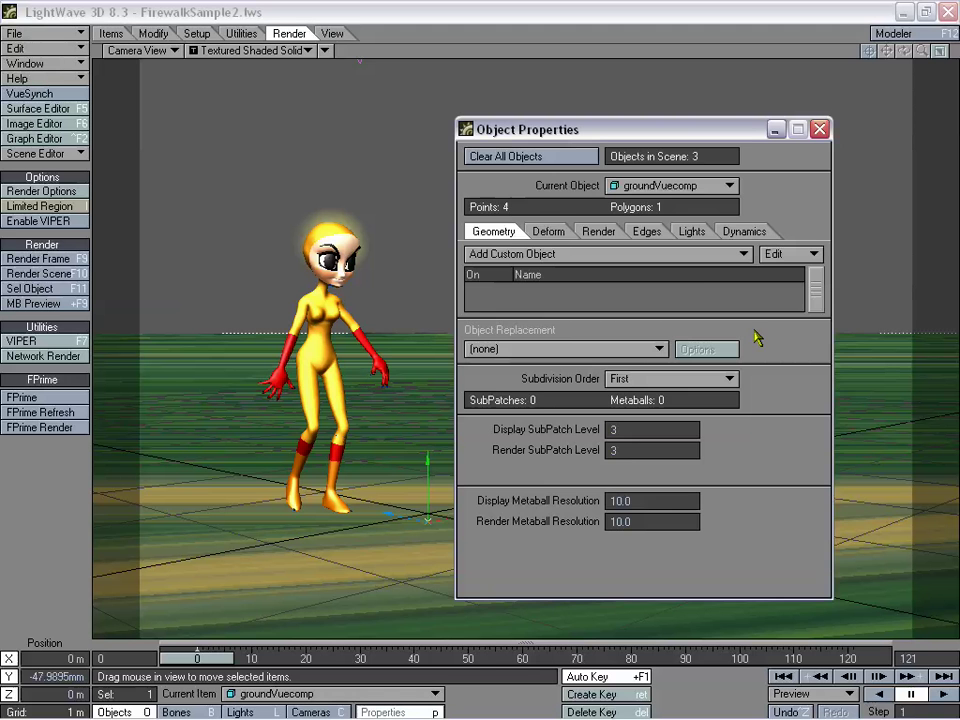
{"action": "left_click_drag", "start_coordinate": [561, 129], "coordinate": [491, 109]}
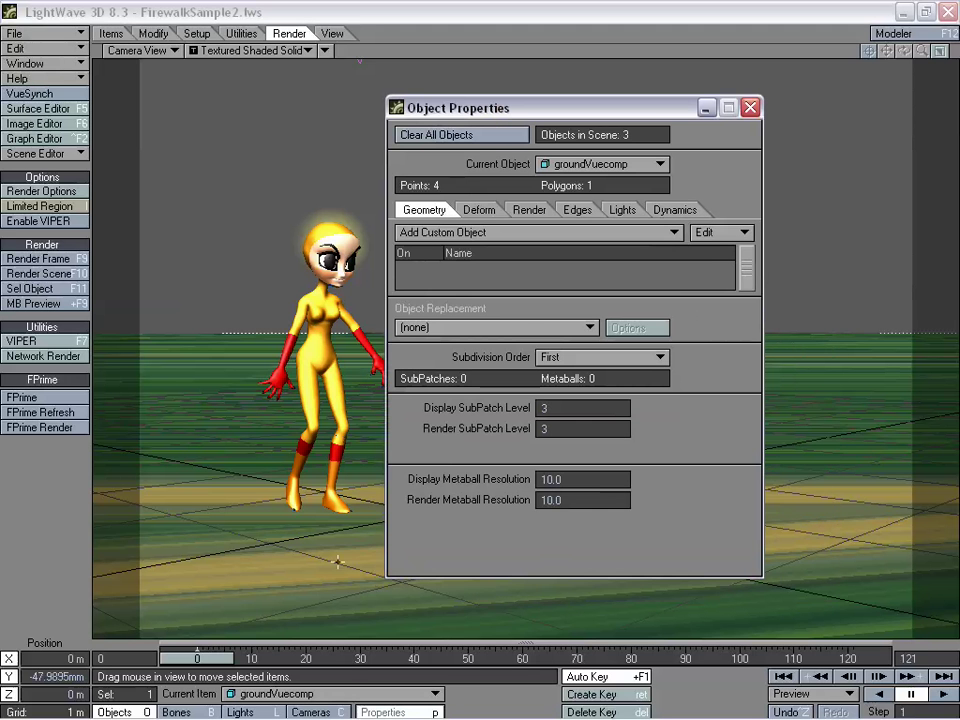
{"action": "left_click", "coordinate": [526, 210]}
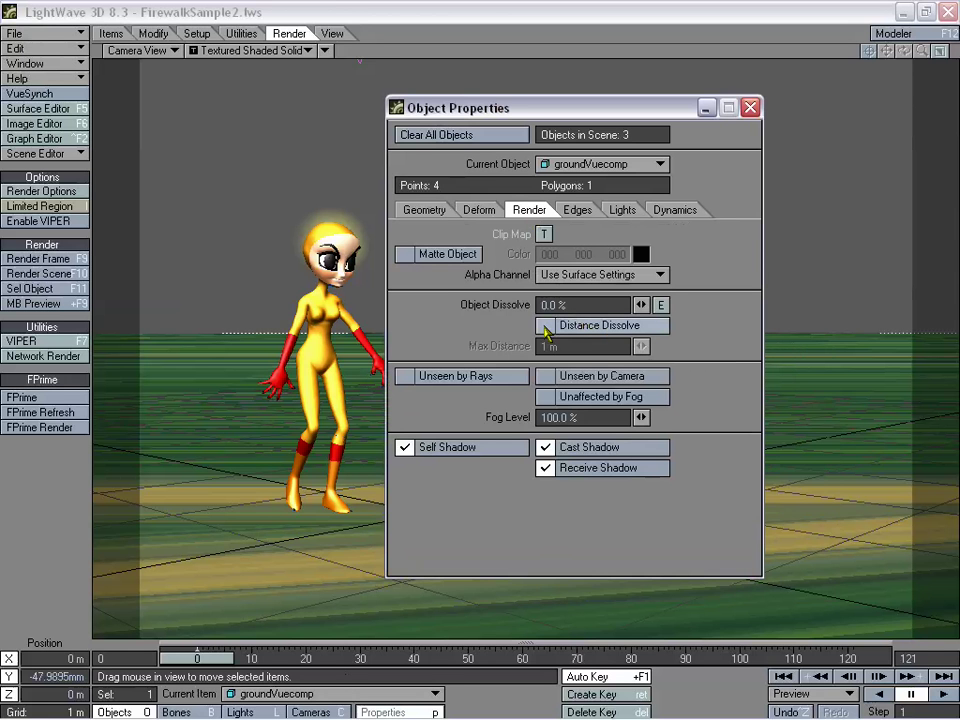
{"action": "left_click", "coordinate": [545, 326]}
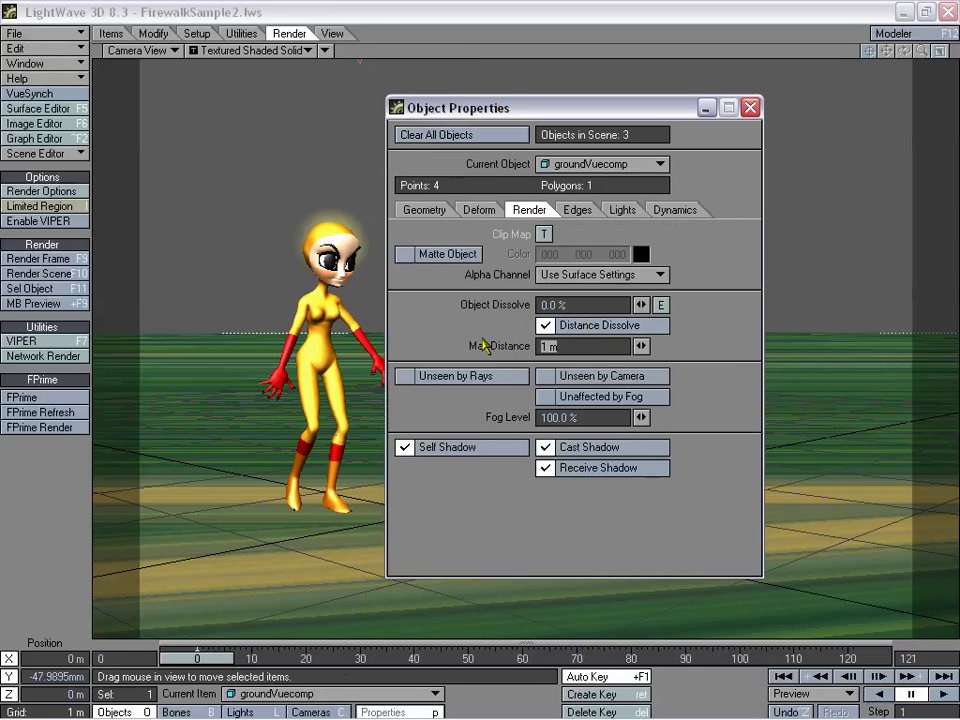
{"action": "type", "text": "20"}
{"action": "key", "text": "Return"}
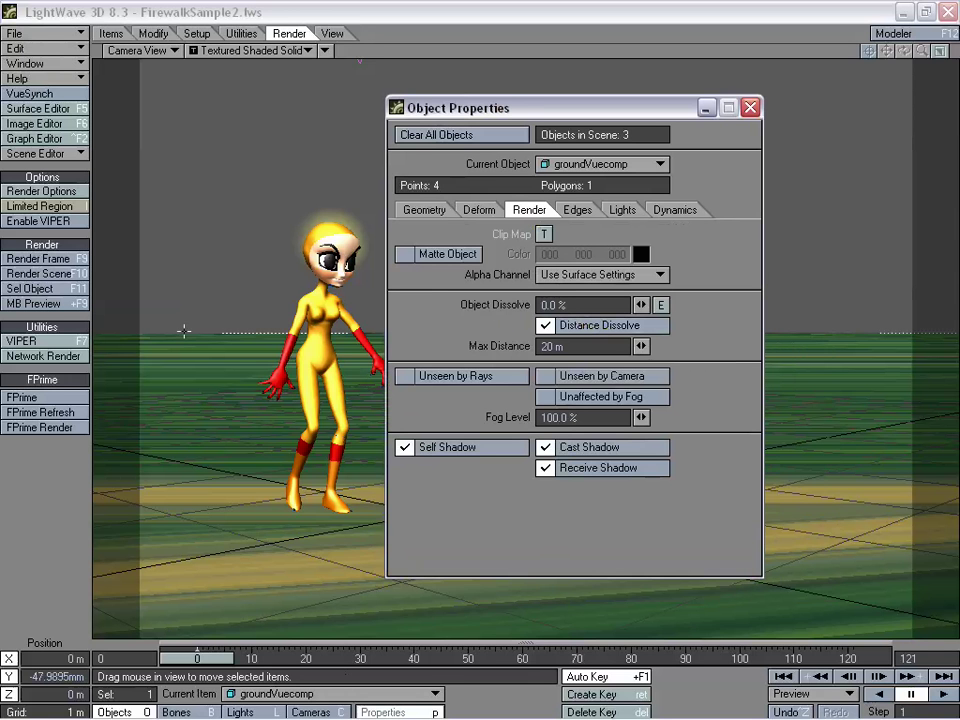
Turn off Self Shadow and Cast Shadow for the groundVuecomp object, and render frame 0.
{"action": "left_click", "coordinate": [495, 449]}
{"action": "left_click", "coordinate": [605, 450]}
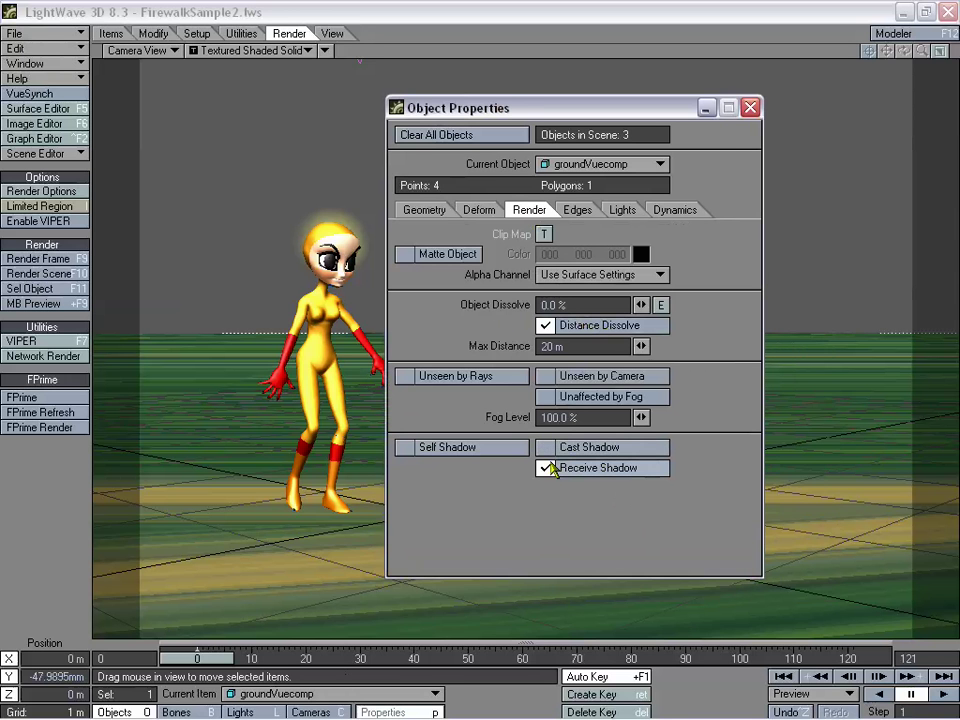
{"action": "left_click", "coordinate": [750, 108]}
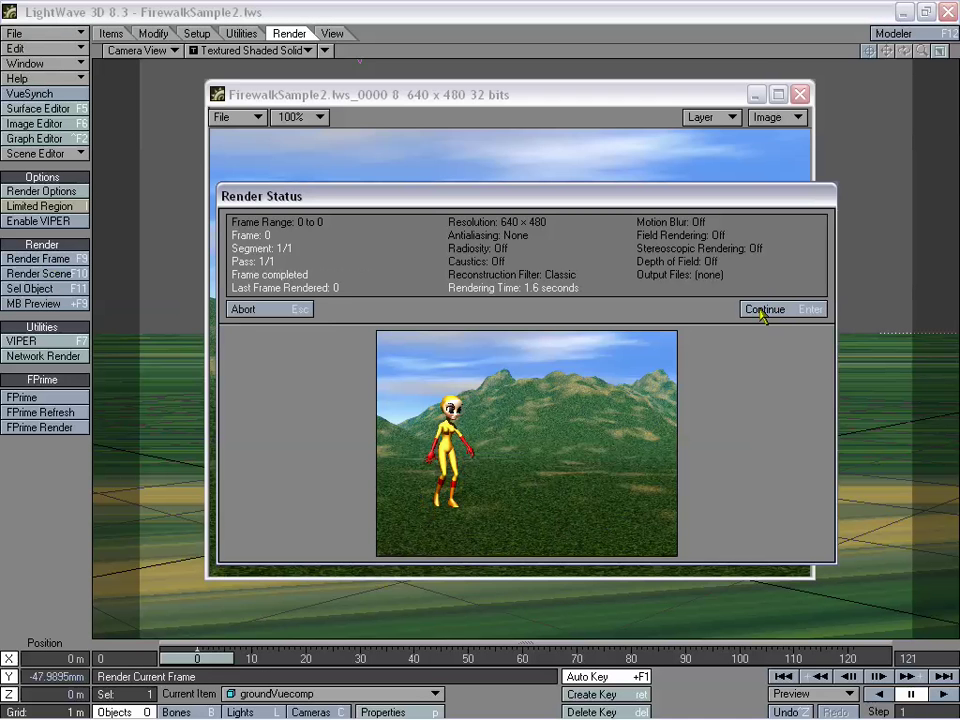
{"action": "left_click", "coordinate": [768, 310]}
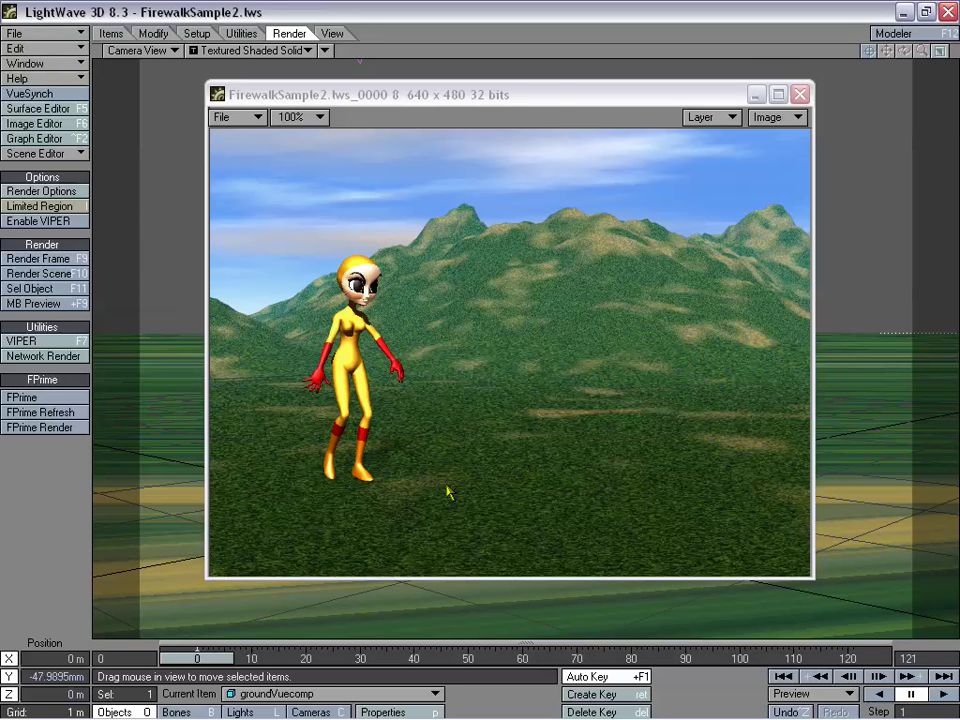
Set the ground surface's luminosity to 0% and its diffuse to 100%, and render frame 0 for comparison.
{"action": "left_click_drag", "start_coordinate": [596, 94], "coordinate": [570, 145]}
{"action": "left_click", "coordinate": [38, 108]}
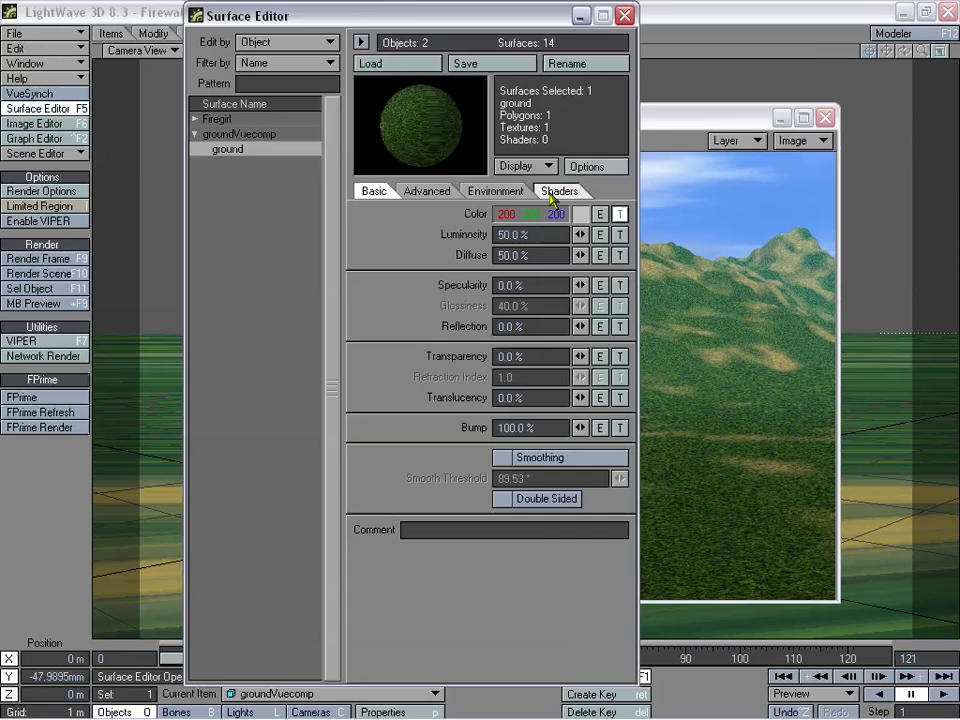
{"action": "left_click_drag", "start_coordinate": [436, 20], "coordinate": [274, 19]}
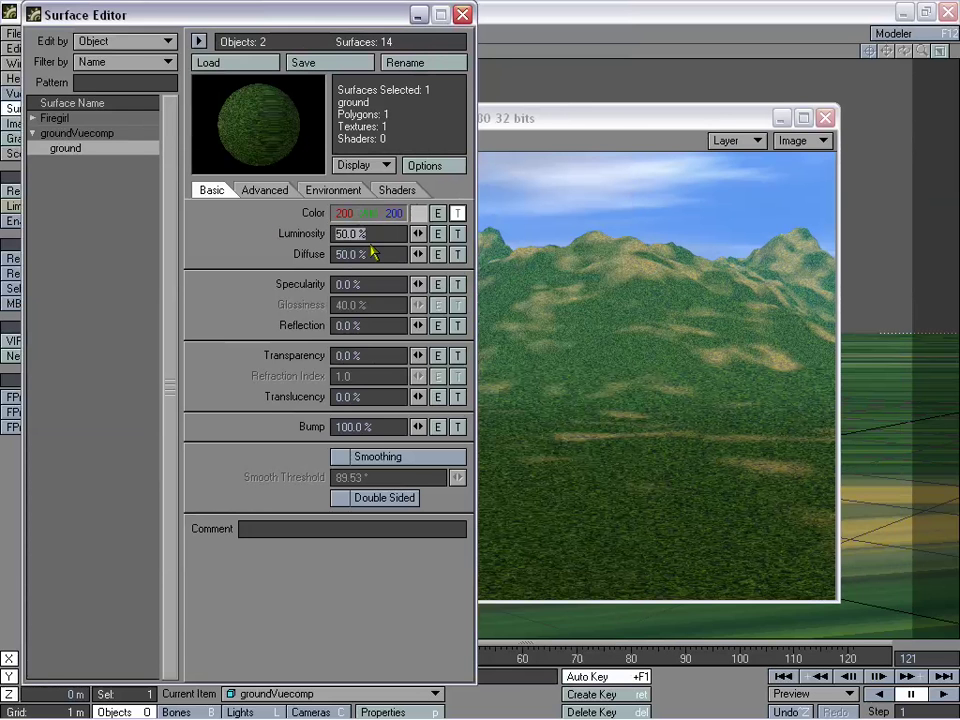
{"action": "type", "text": "0"}
{"action": "key", "text": "Tab"}
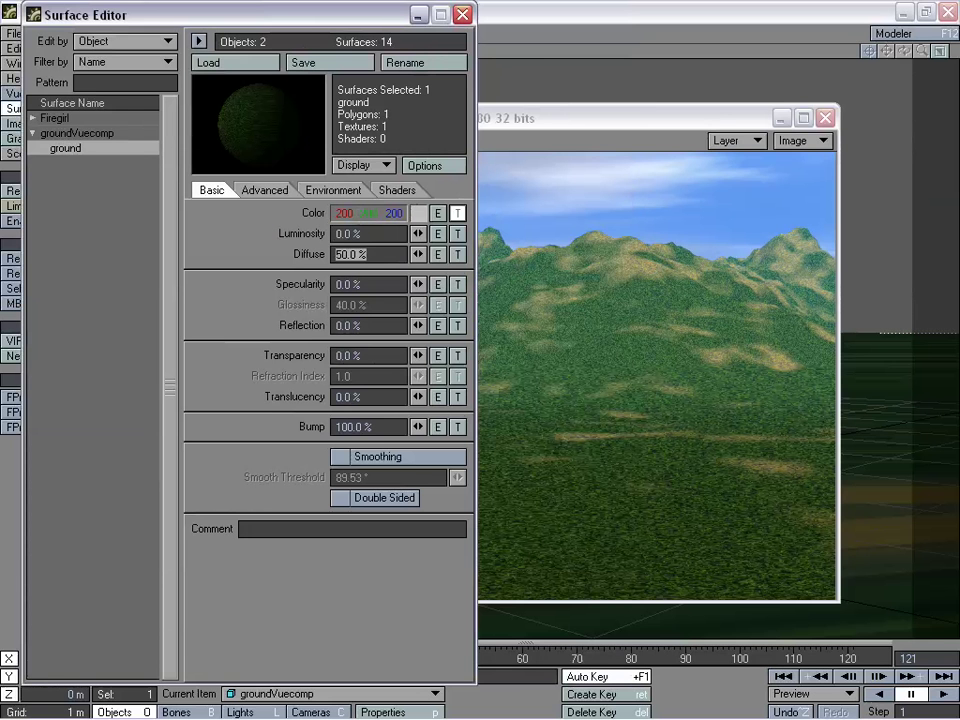
{"action": "type", "text": "100"}
{"action": "key", "text": "Tab"}
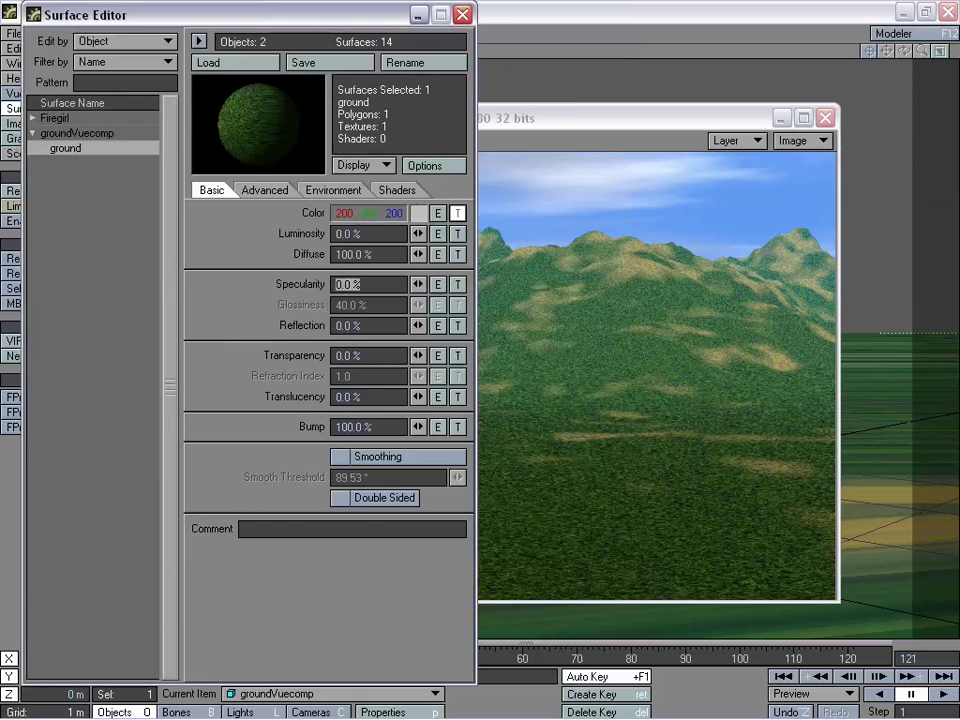
{"action": "left_click", "coordinate": [462, 14]}
{"action": "mouse_move", "coordinate": [517, 118]}
{"action": "left_mouse_down"}
{"action": "mouse_move", "coordinate": [493, 107]}
{"action": "mouse_move", "coordinate": [501, 111]}
{"action": "left_mouse_up"}
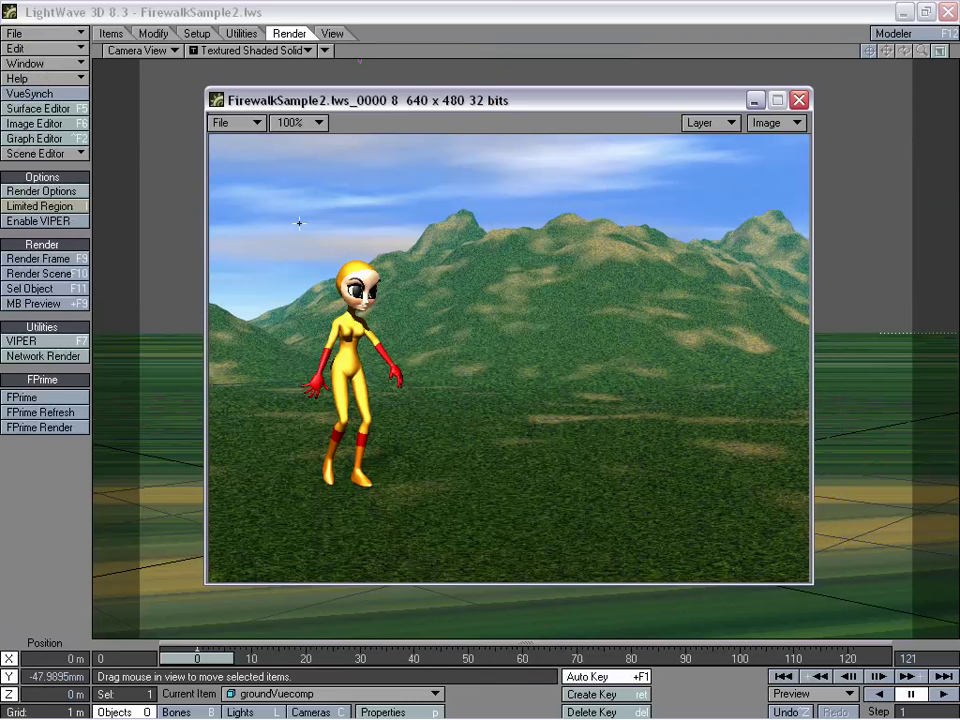
{"action": "left_click", "coordinate": [44, 261]}
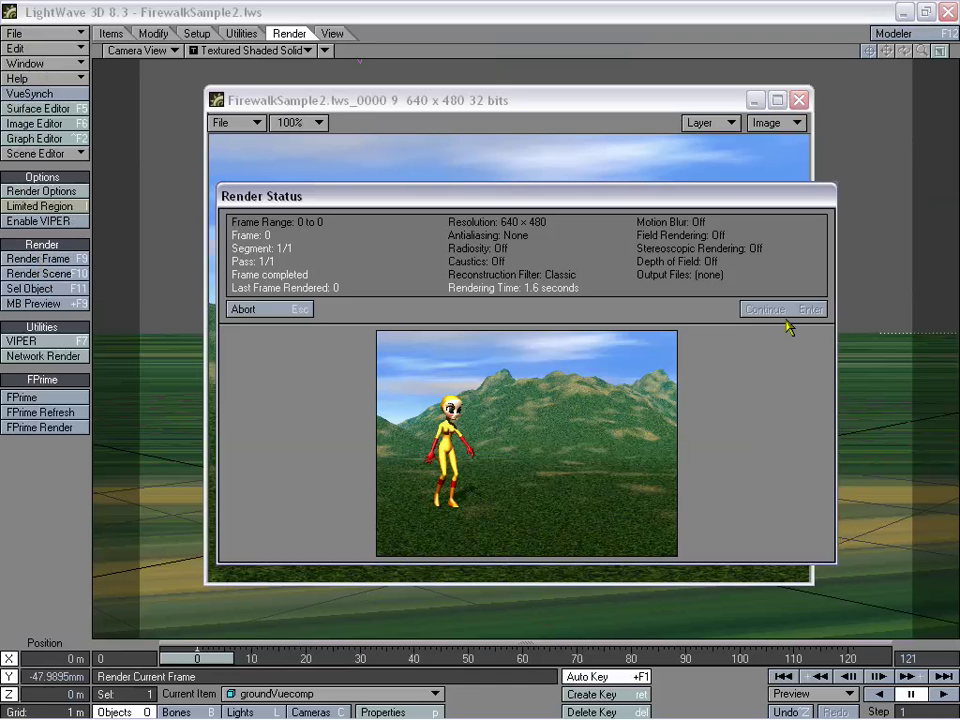
{"action": "left_click", "coordinate": [782, 312]}
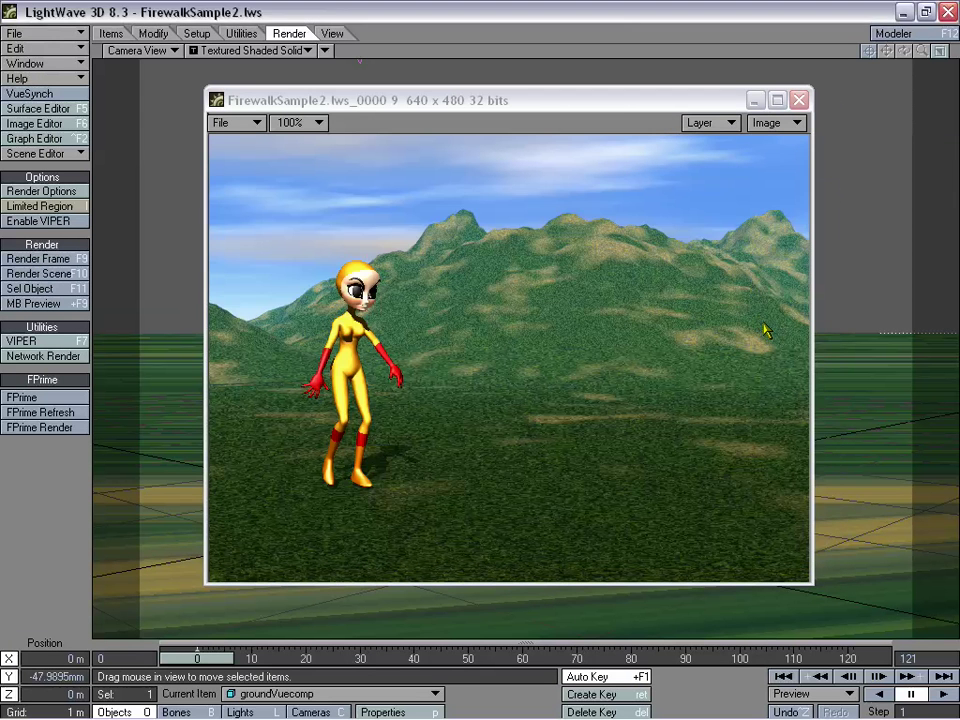
Switch between renders 8 and 9 to compare the character's shadow and the ground blending, and close the image viewer.
{"action": "left_click", "coordinate": [713, 125]}
{"action": "left_click", "coordinate": [711, 118]}
{"action": "left_click", "coordinate": [711, 123]}
{"action": "left_click", "coordinate": [710, 135]}
{"action": "left_click", "coordinate": [711, 127]}
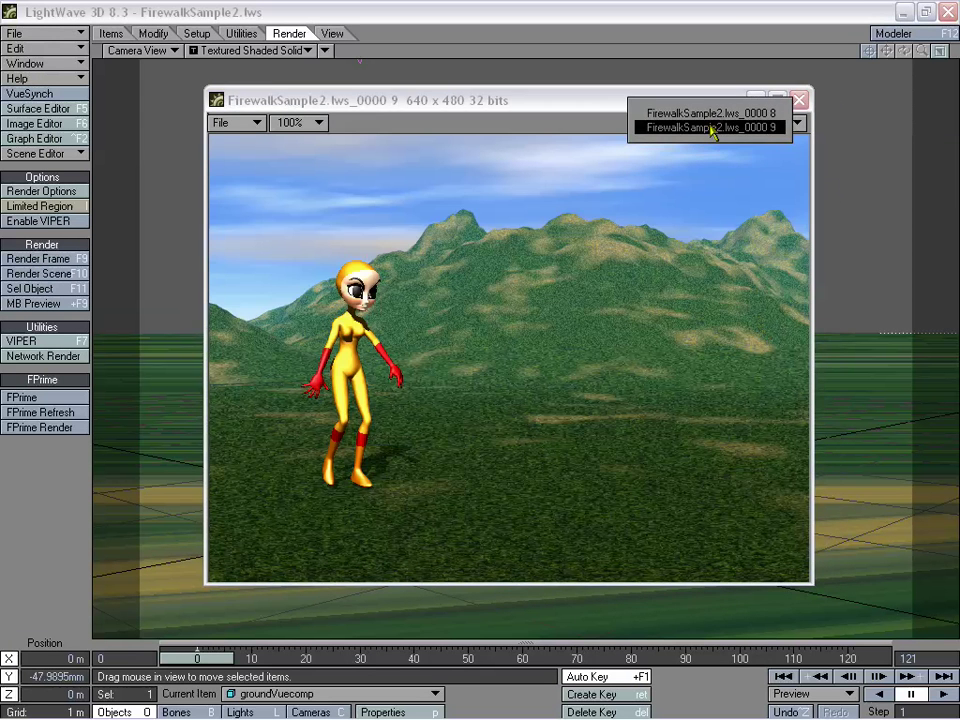
{"action": "left_click", "coordinate": [710, 119]}
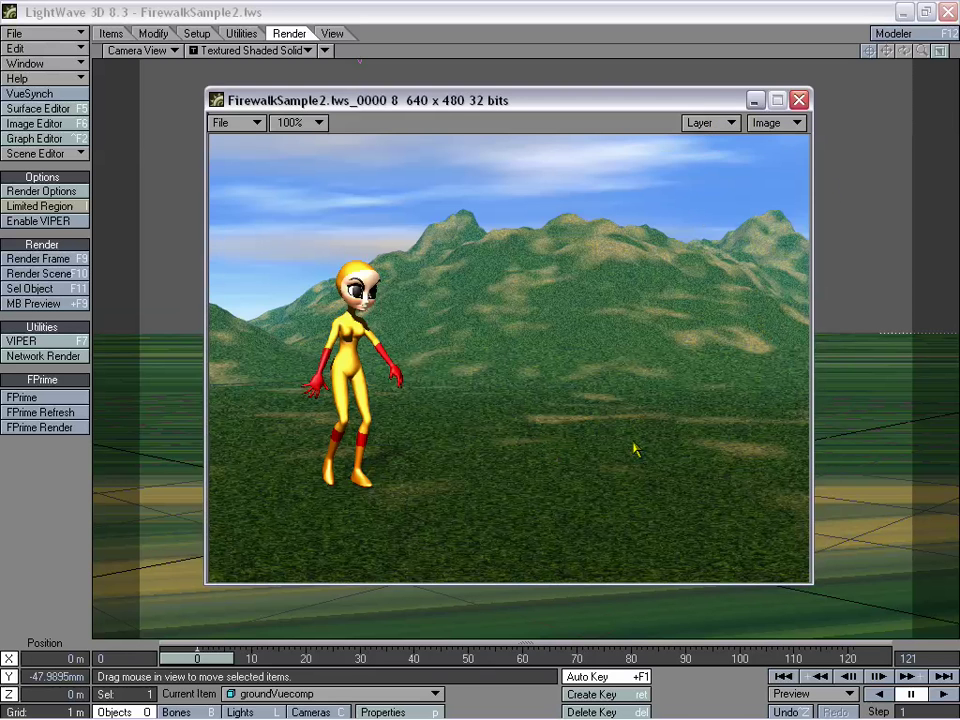
{"action": "left_click", "coordinate": [707, 124]}
{"action": "left_click", "coordinate": [708, 140]}
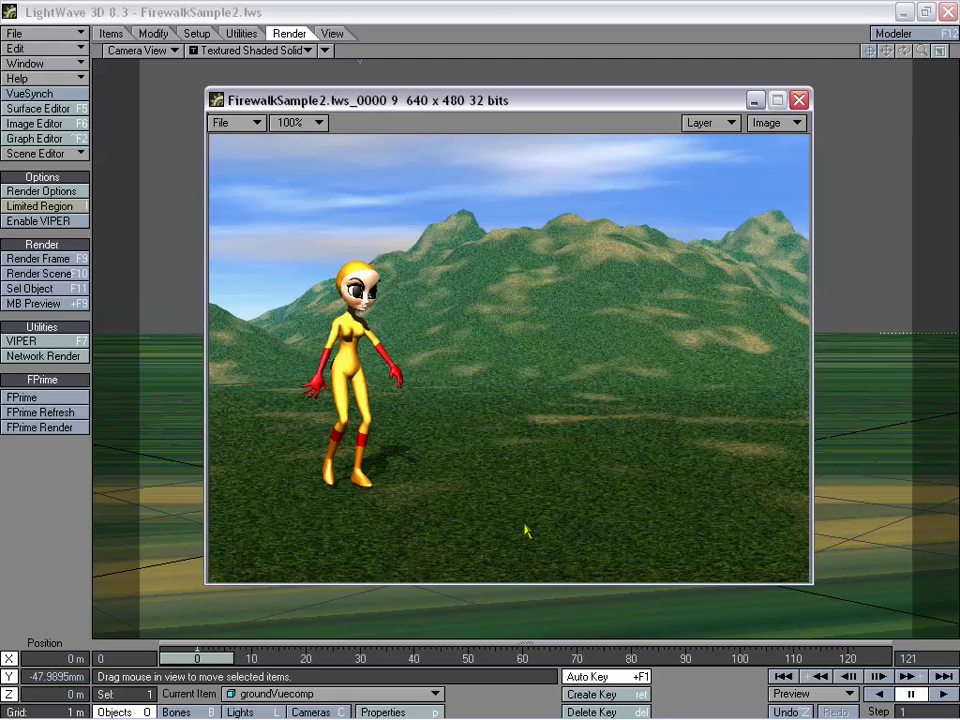
{"action": "left_click", "coordinate": [707, 124]}
{"action": "left_click", "coordinate": [707, 146]}
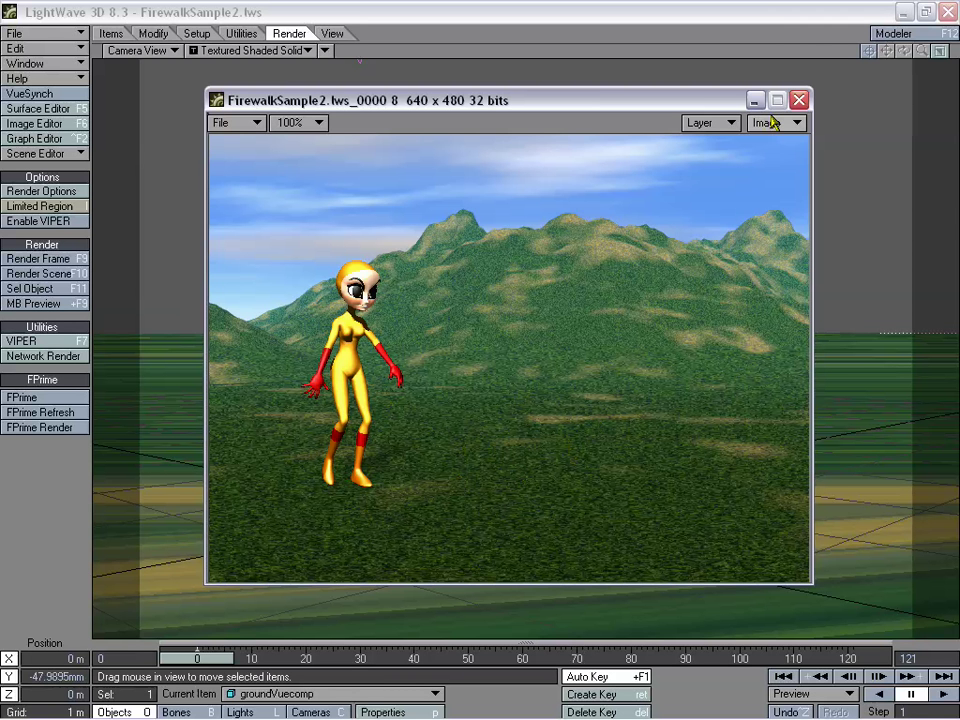
{"action": "left_click", "coordinate": [799, 100]}
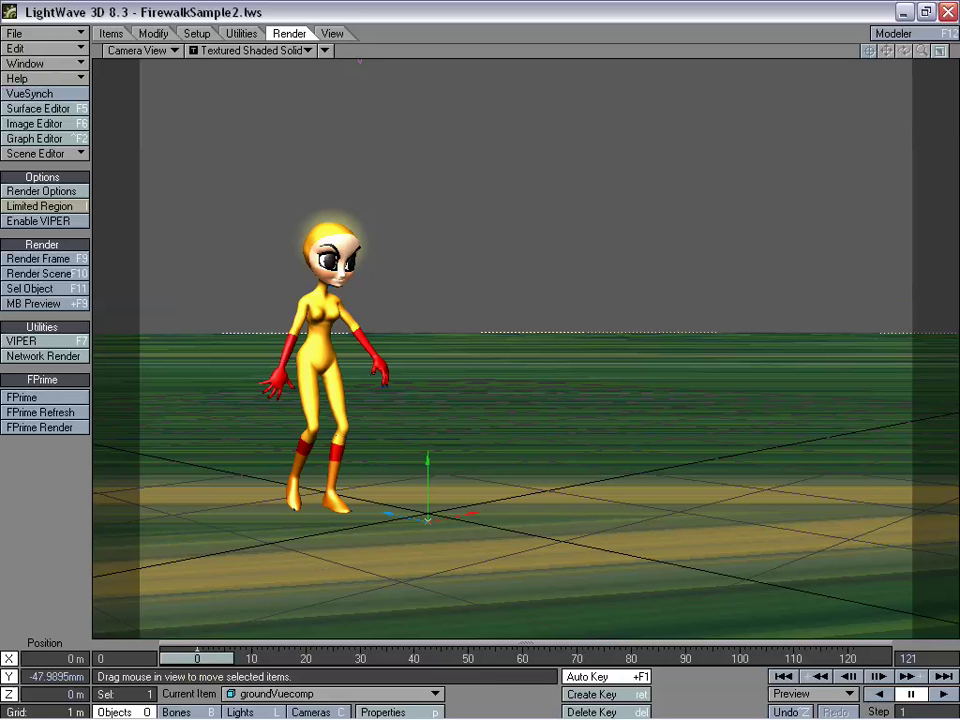
Scrub the animation between frames 0 and 23 to review how the character and ground plane move in the camera view.
{"action": "mouse_move", "coordinate": [212, 662]}
{"action": "left_mouse_down"}
{"action": "mouse_move", "coordinate": [303, 659]}
{"action": "mouse_move", "coordinate": [200, 659]}
{"action": "left_mouse_up"}
{"action": "key", "text": "space"}
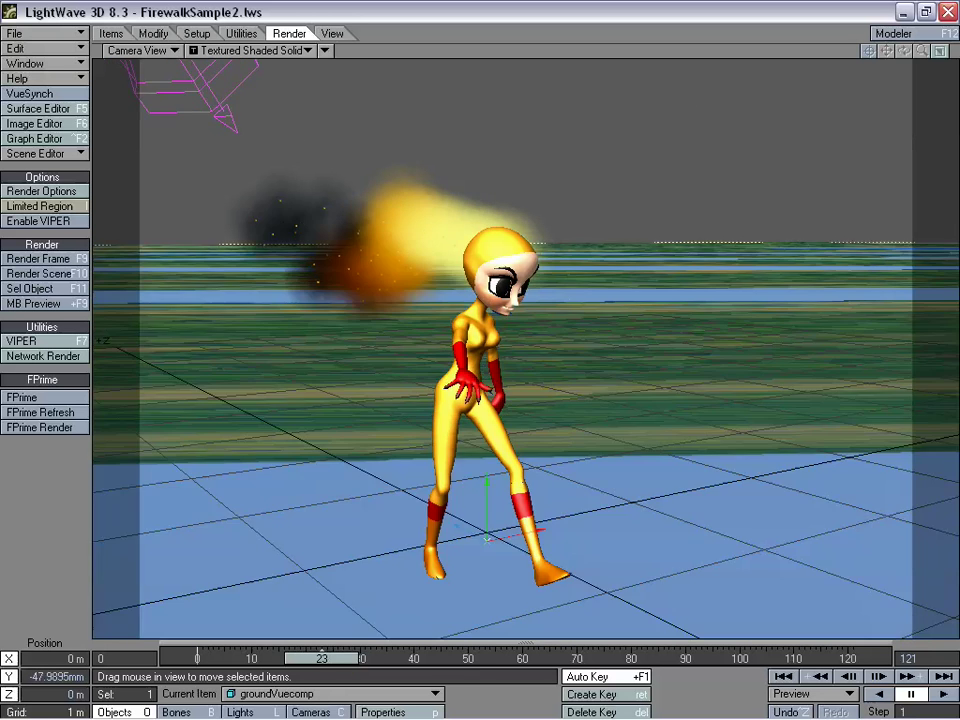
{"action": "left_click_drag", "start_coordinate": [351, 666], "coordinate": [221, 666]}
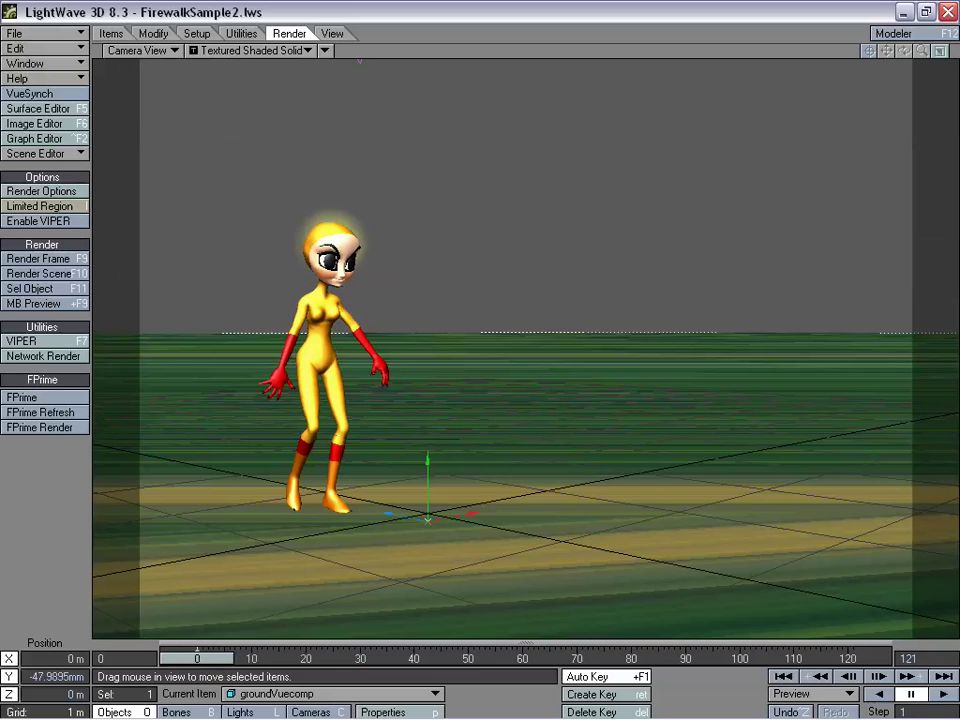
{"action": "left_click_drag", "start_coordinate": [197, 658], "coordinate": [322, 658]}
Select the camera and try tilting it upward at frame 0.
{"action": "left_click", "coordinate": [322, 711]}
{"action": "left_click_drag", "start_coordinate": [501, 421], "coordinate": [498, 372]}
{"action": "key", "text": "y"}
{"action": "key", "text": "t"}
{"action": "key", "text": "y"}
{"action": "key", "text": "t"}
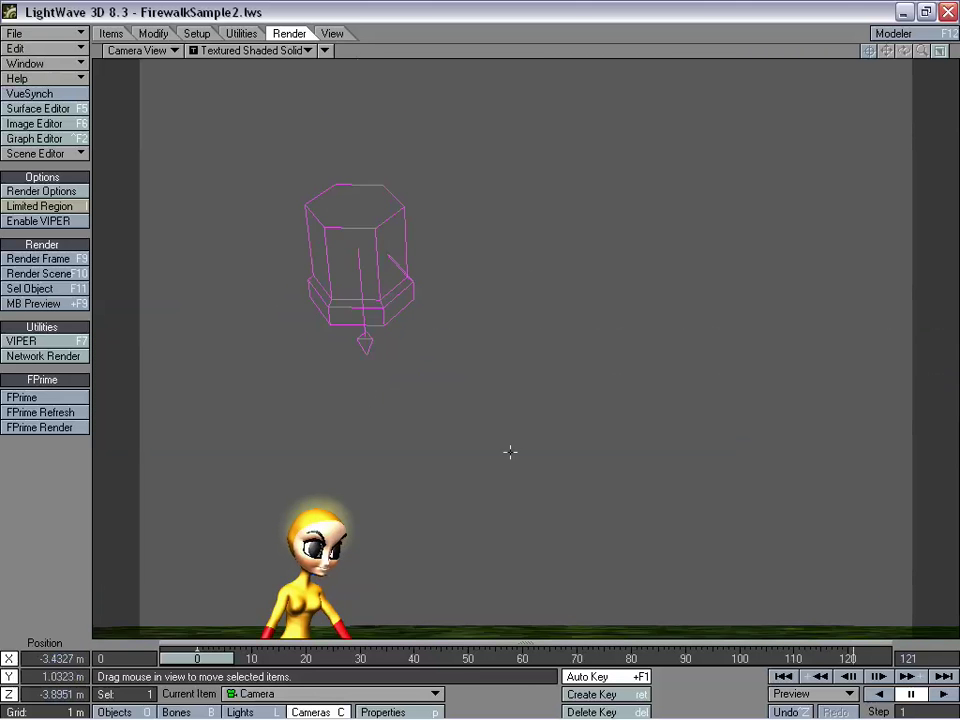
Try lowering the camera to a height of about 132 mm at frame 0 while adjusting its pitch to reframe the character.
{"action": "right_click_drag", "start_coordinate": [510, 452], "coordinate": [519, 388]}
{"action": "key", "text": "y"}
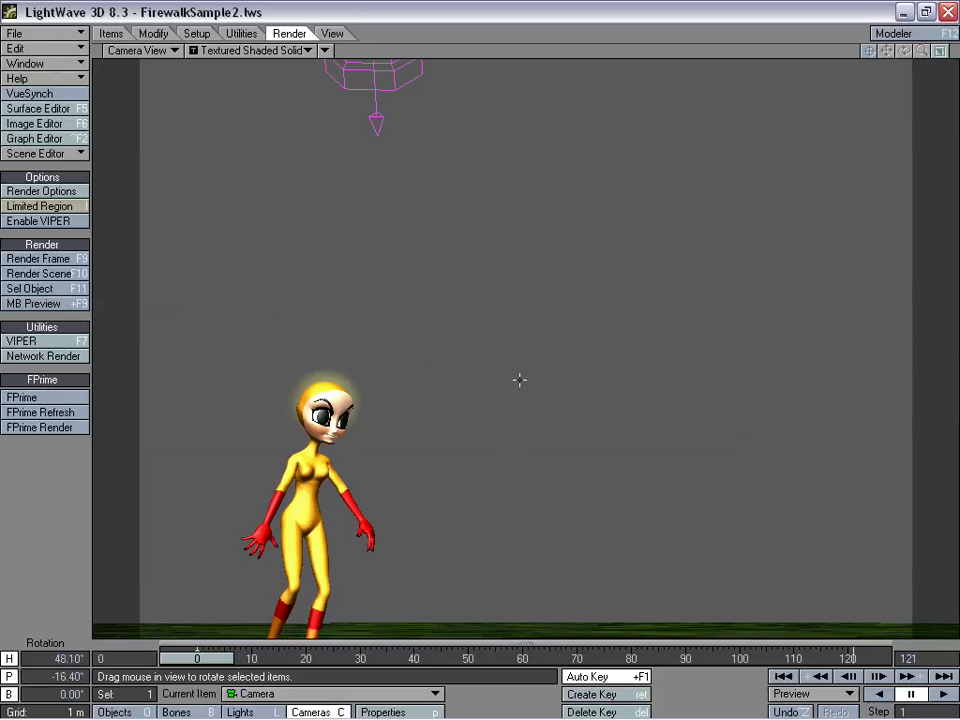
{"action": "left_click_drag", "start_coordinate": [519, 379], "coordinate": [521, 391]}
{"action": "key", "text": "t"}
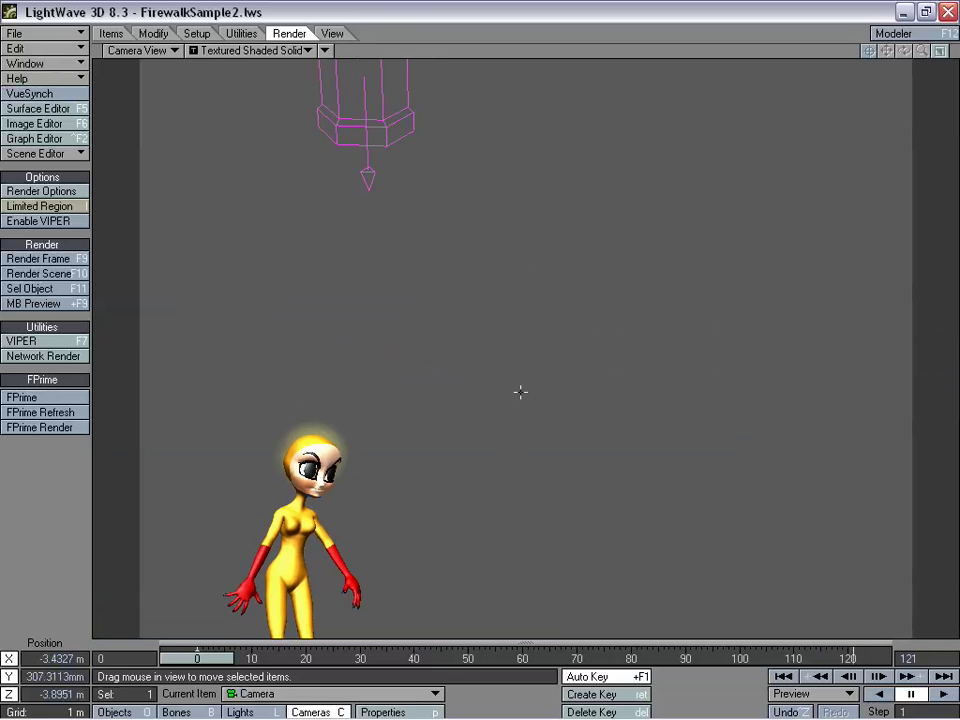
{"action": "right_click_drag", "start_coordinate": [521, 390], "coordinate": [401, 496]}
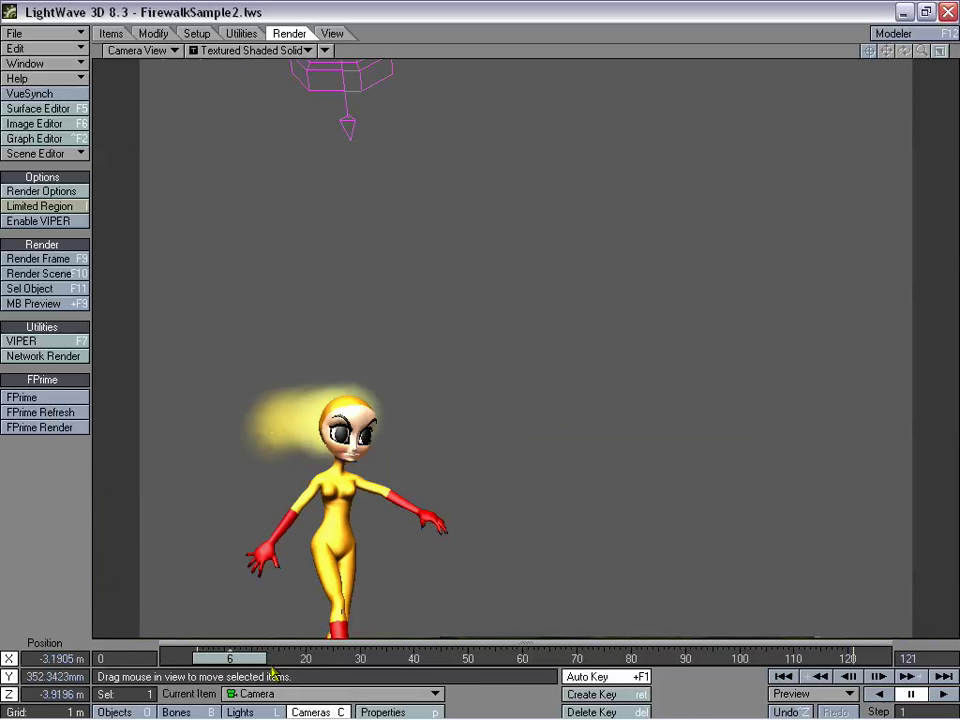
{"action": "left_click_drag", "start_coordinate": [233, 661], "coordinate": [198, 661]}
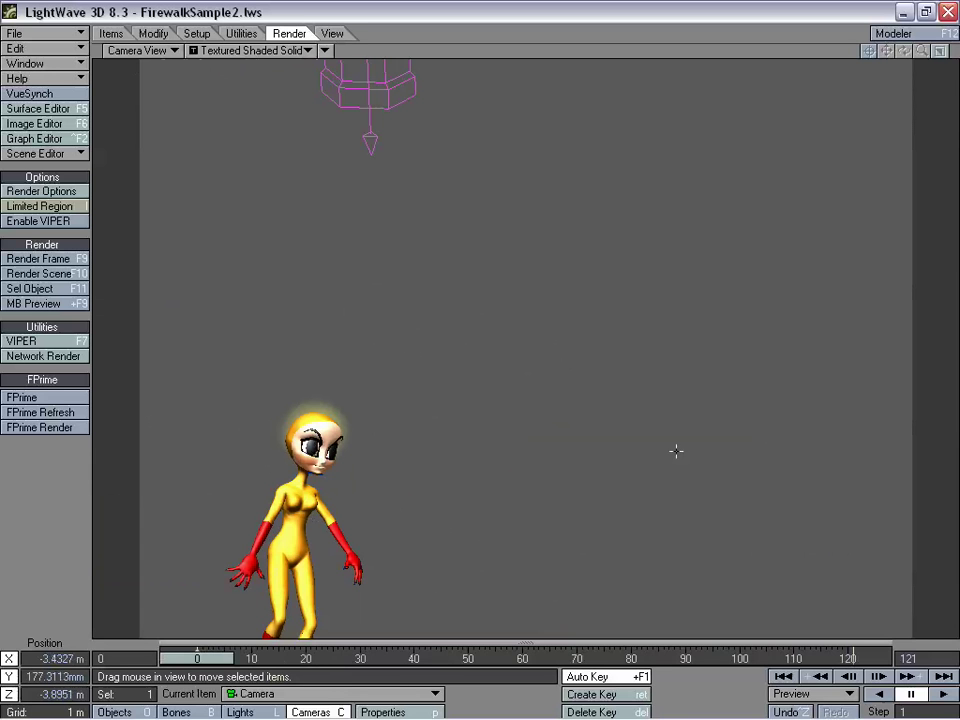
{"action": "left_click_drag", "start_coordinate": [505, 325], "coordinate": [499, 252]}
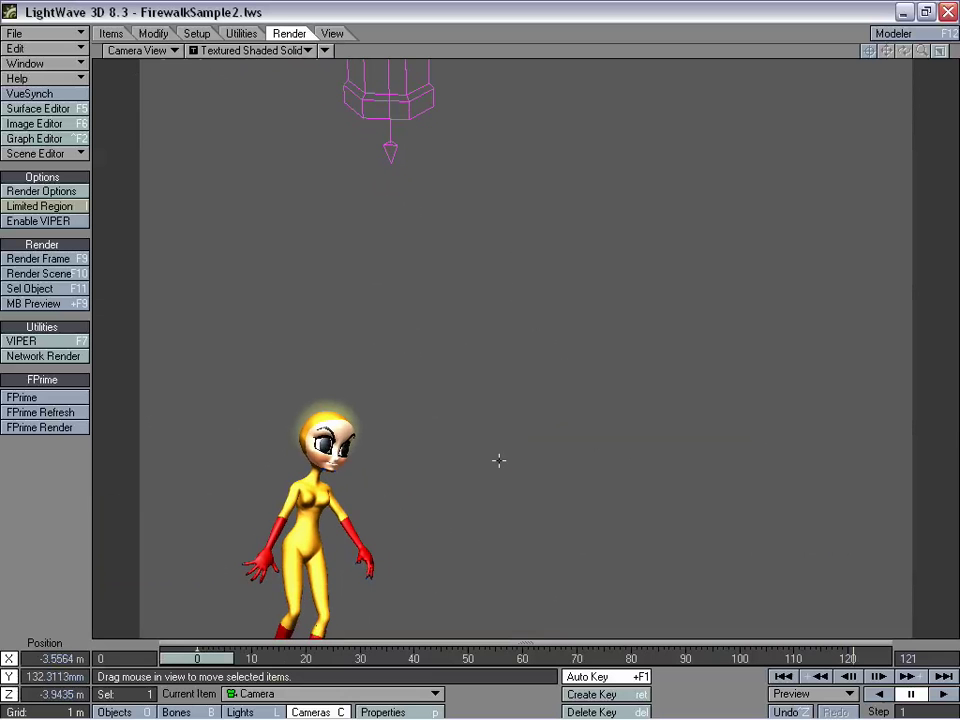
Undo the trial camera moves and rotations, and scrub to frame 70 to review the original camera motion.
{"action": "key", "text": "z"}
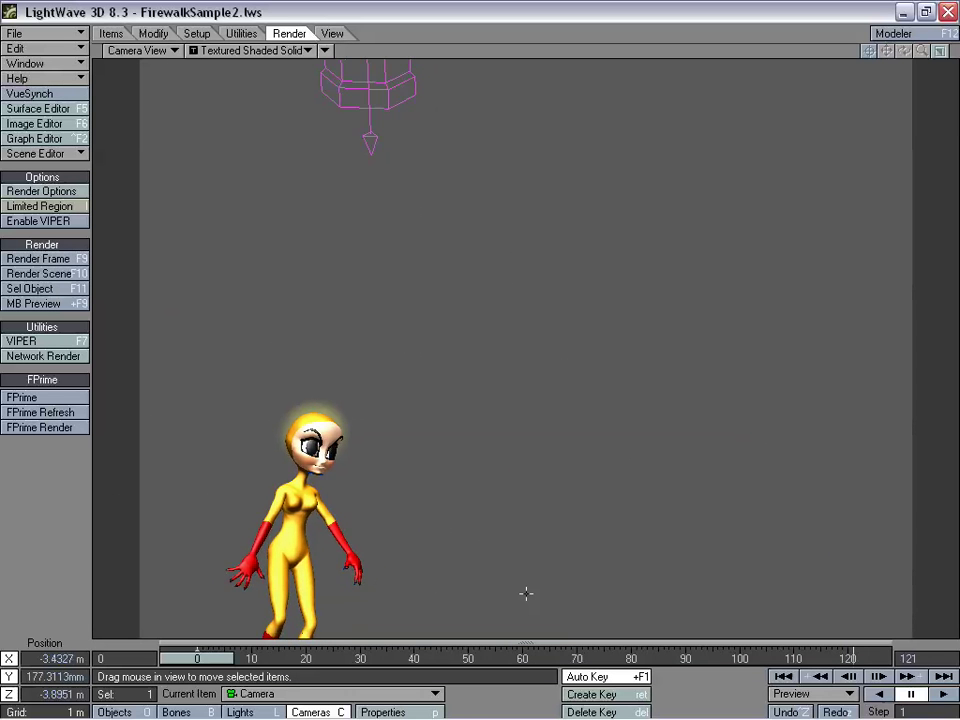
{"action": "key", "text": "z"}
{"action": "key", "text": "z"}
{"action": "key", "text": "z"}
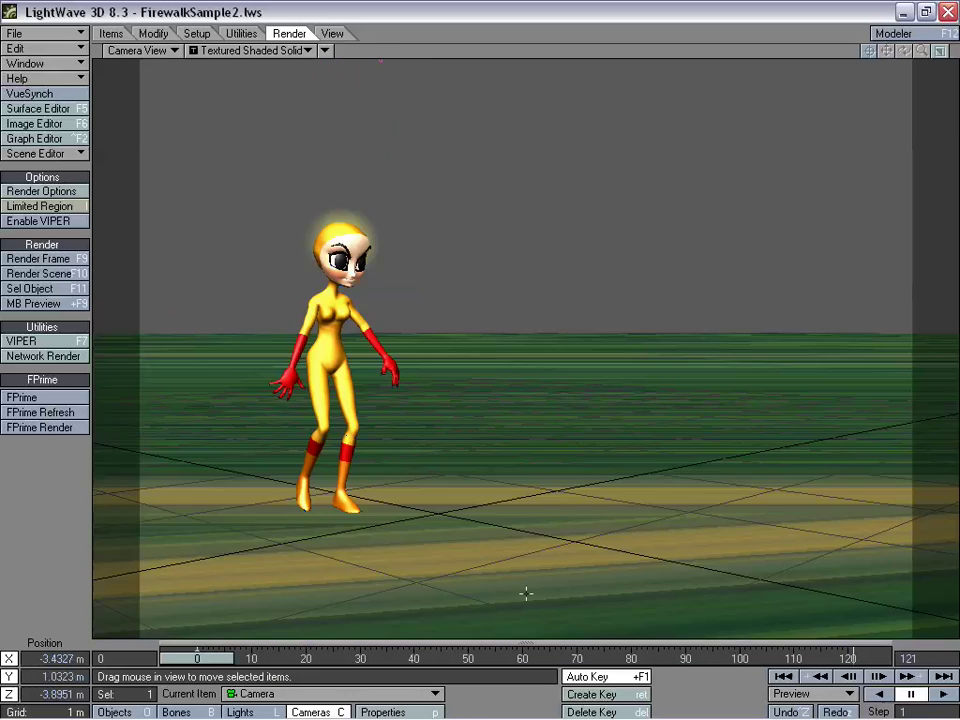
{"action": "mouse_move", "coordinate": [182, 665]}
{"action": "left_mouse_down"}
{"action": "mouse_move", "coordinate": [242, 665]}
{"action": "mouse_move", "coordinate": [182, 665]}
{"action": "left_mouse_up"}
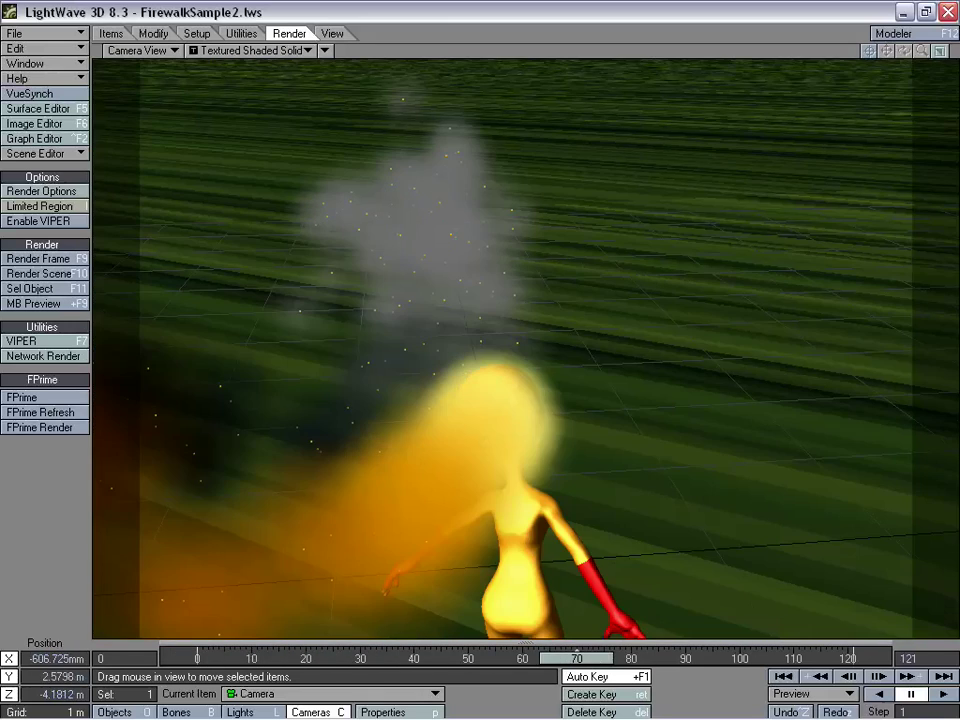
Render frame 70 as a test of the composite and close the rendered image.
{"action": "left_click", "coordinate": [32, 262]}
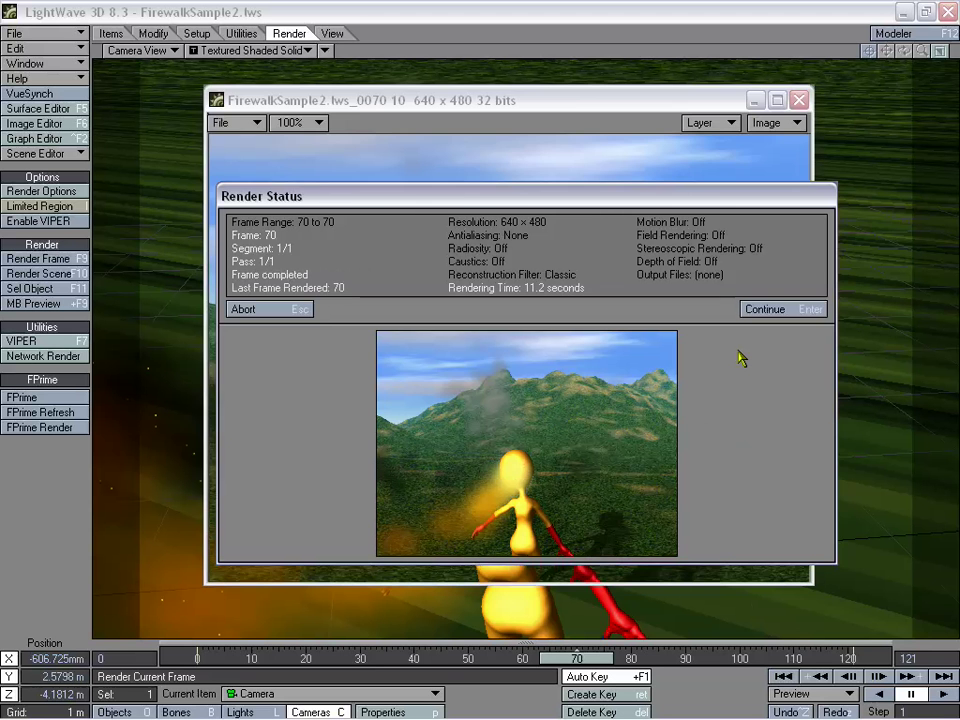
{"action": "left_click", "coordinate": [765, 309]}
{"action": "left_click", "coordinate": [797, 100]}
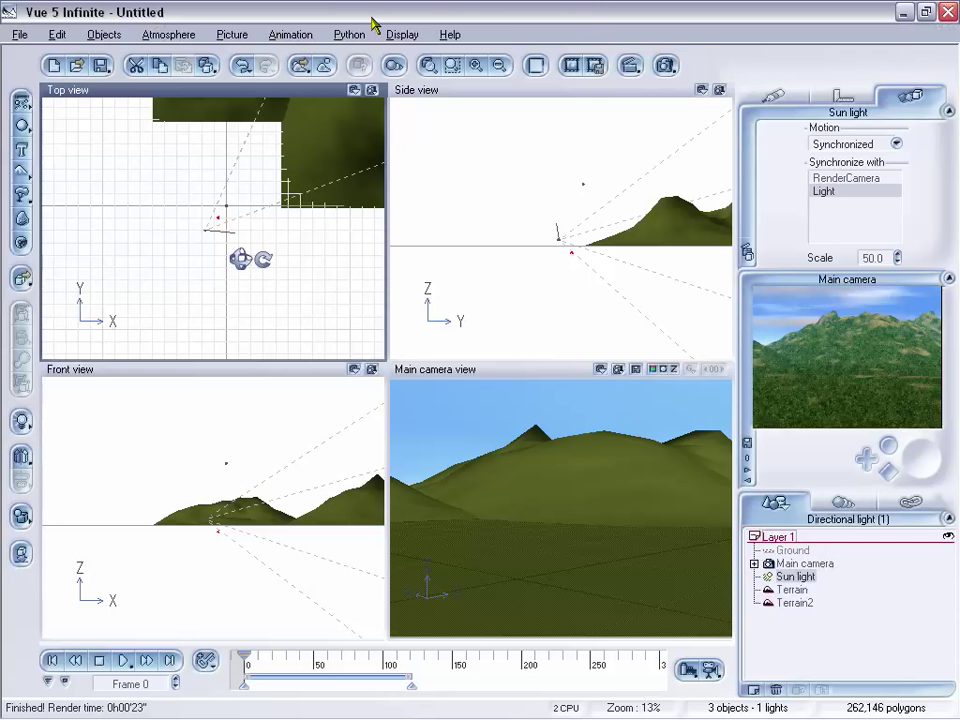
Switch to Vue 5 Infinite and set the animation render's color channel output to the BMP sequence Untitled.bmp.
{"action": "left_click", "coordinate": [290, 34]}
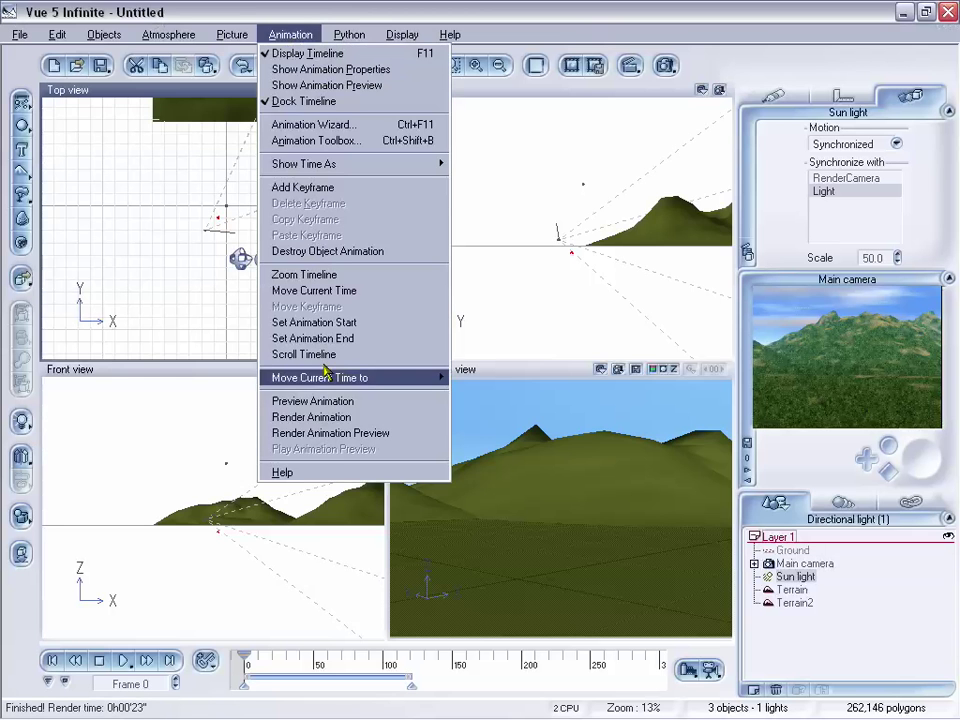
{"action": "left_click", "coordinate": [318, 413]}
{"action": "left_click_drag", "start_coordinate": [471, 113], "coordinate": [493, 107]}
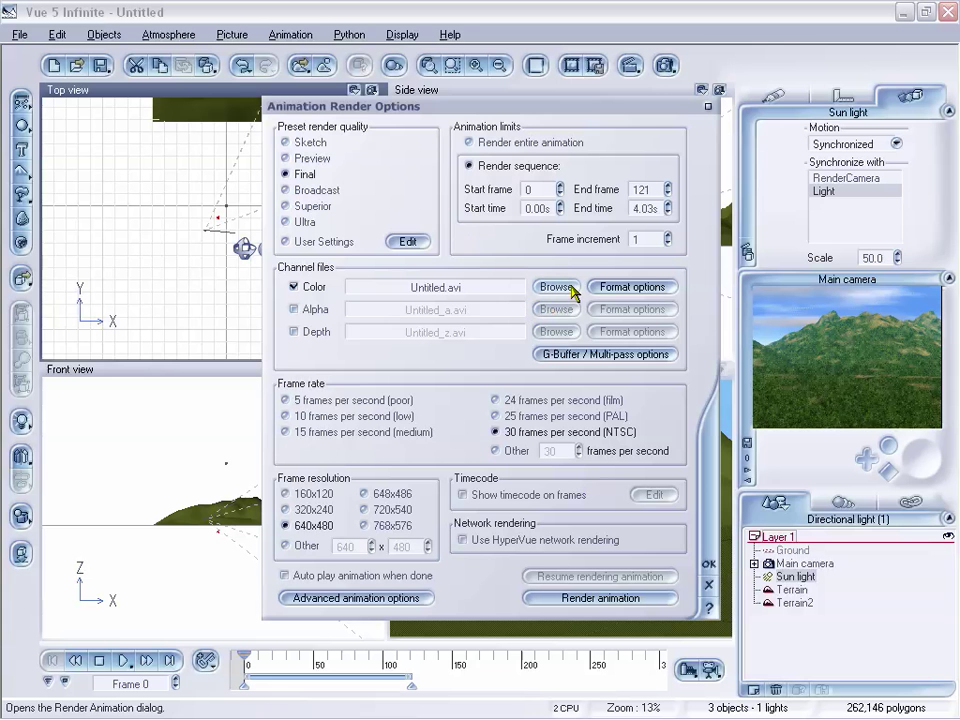
{"action": "left_click", "coordinate": [574, 288]}
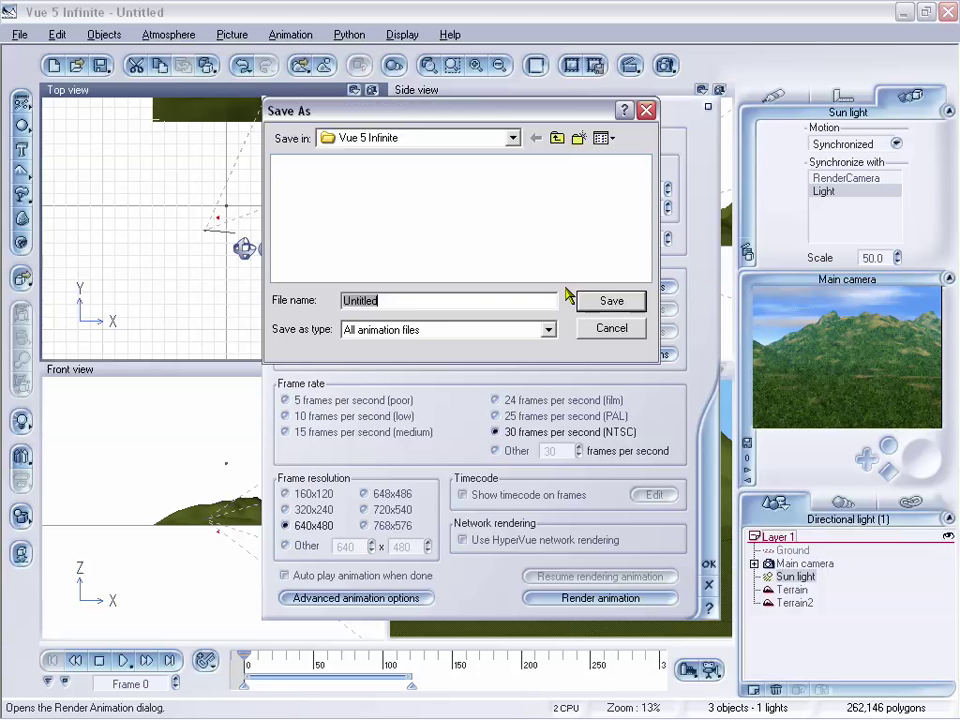
{"action": "left_click", "coordinate": [437, 330]}
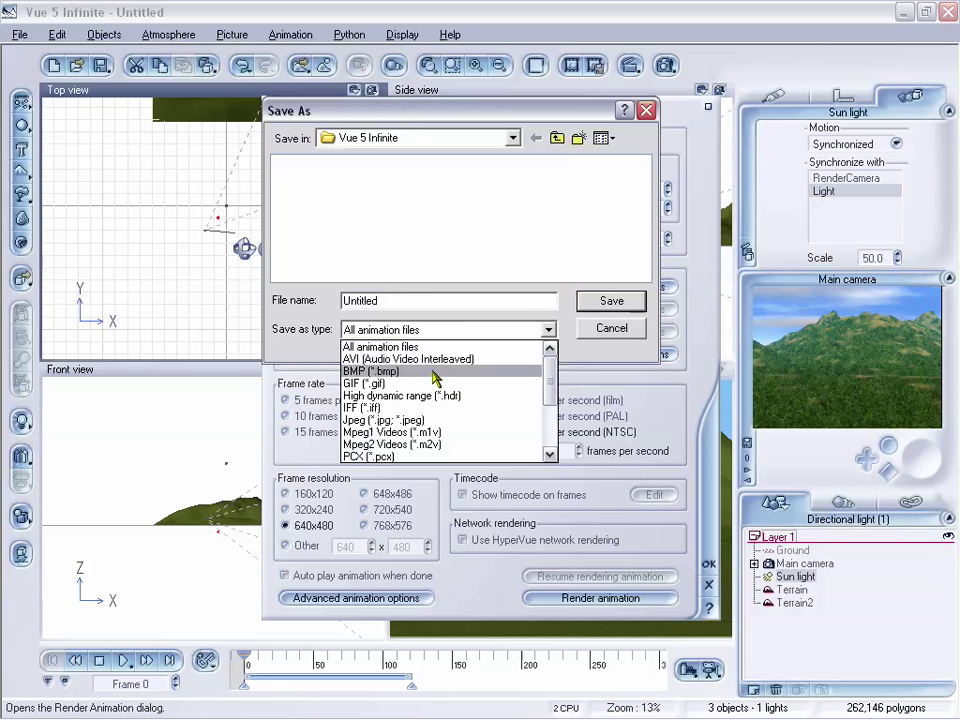
{"action": "left_click", "coordinate": [436, 372]}
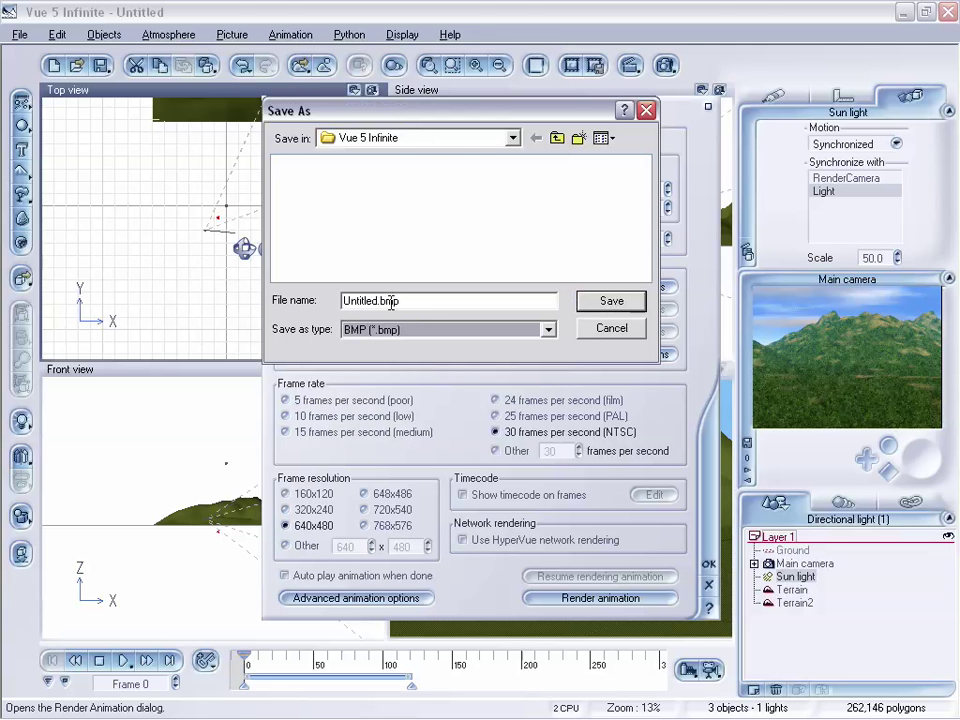
{"action": "left_click", "coordinate": [611, 301]}
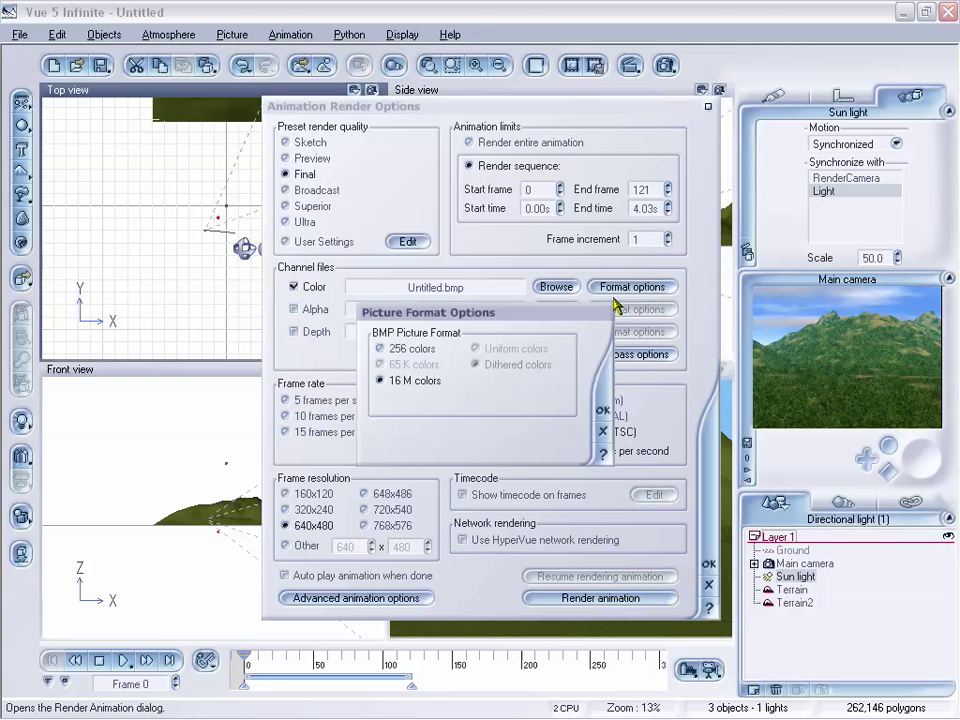
{"action": "left_click", "coordinate": [603, 411]}
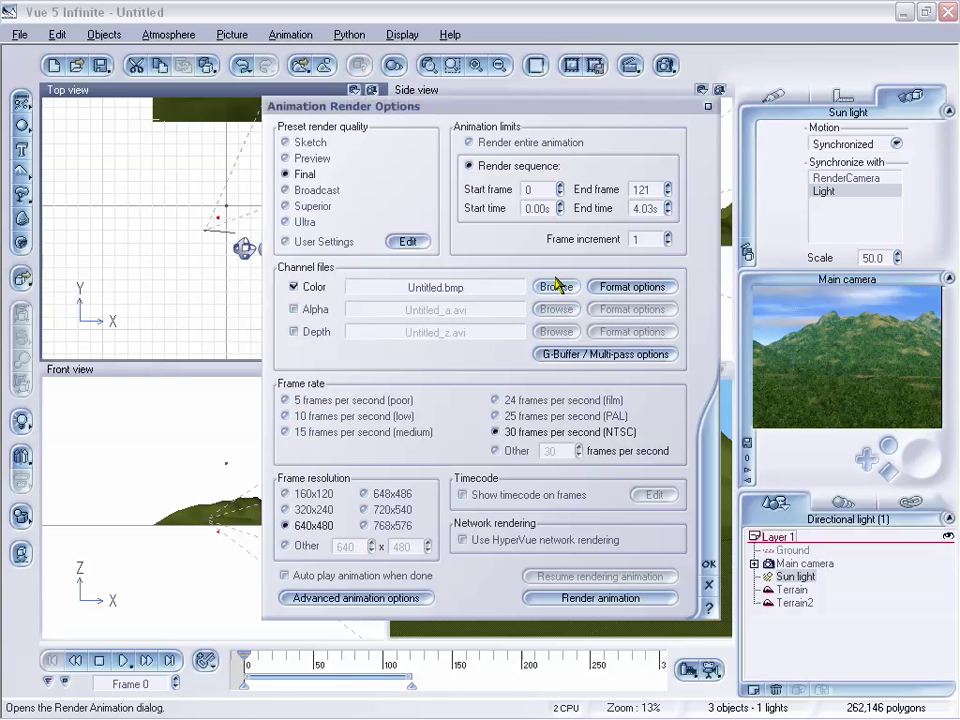
Try the 256 colors and 16 M colors settings in the color channel's BMP format options, and cancel them.
{"action": "left_click", "coordinate": [630, 288]}
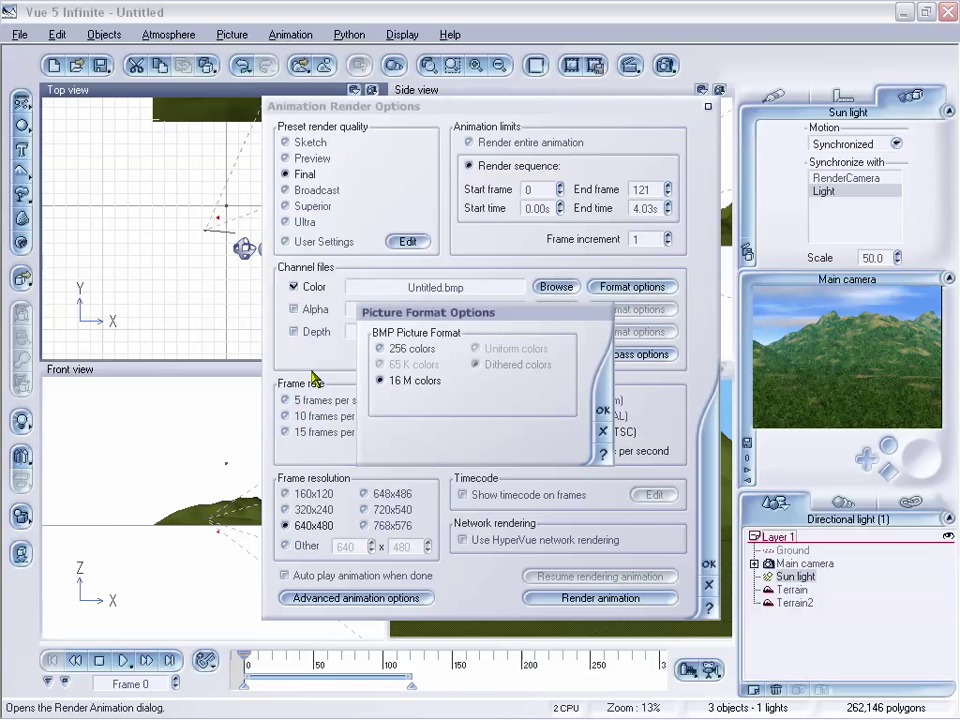
{"action": "left_click", "coordinate": [380, 348]}
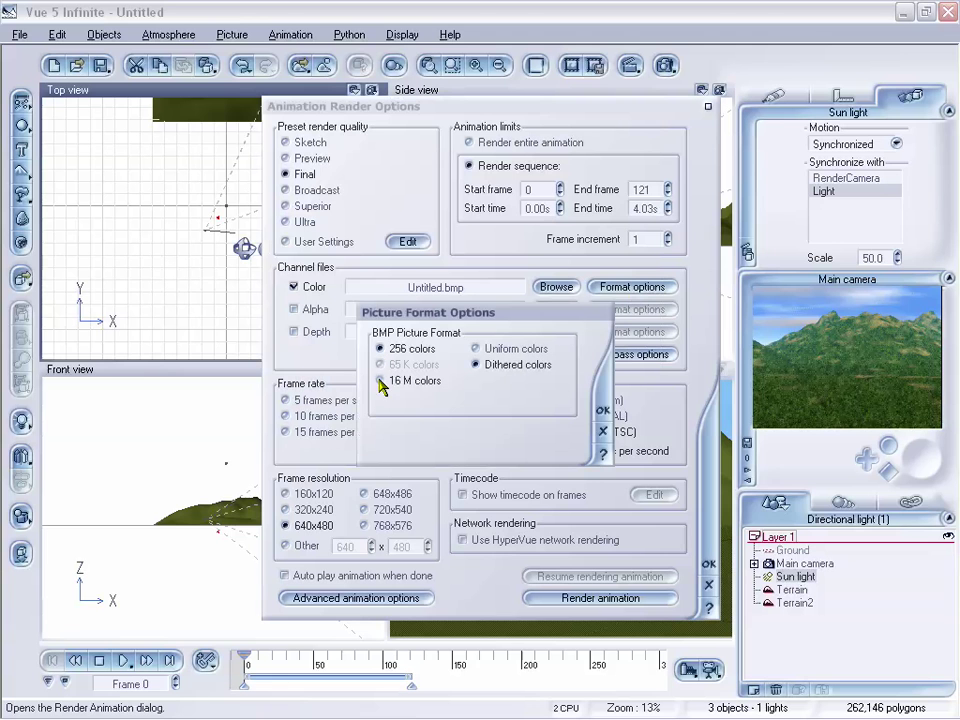
{"action": "left_click", "coordinate": [380, 381]}
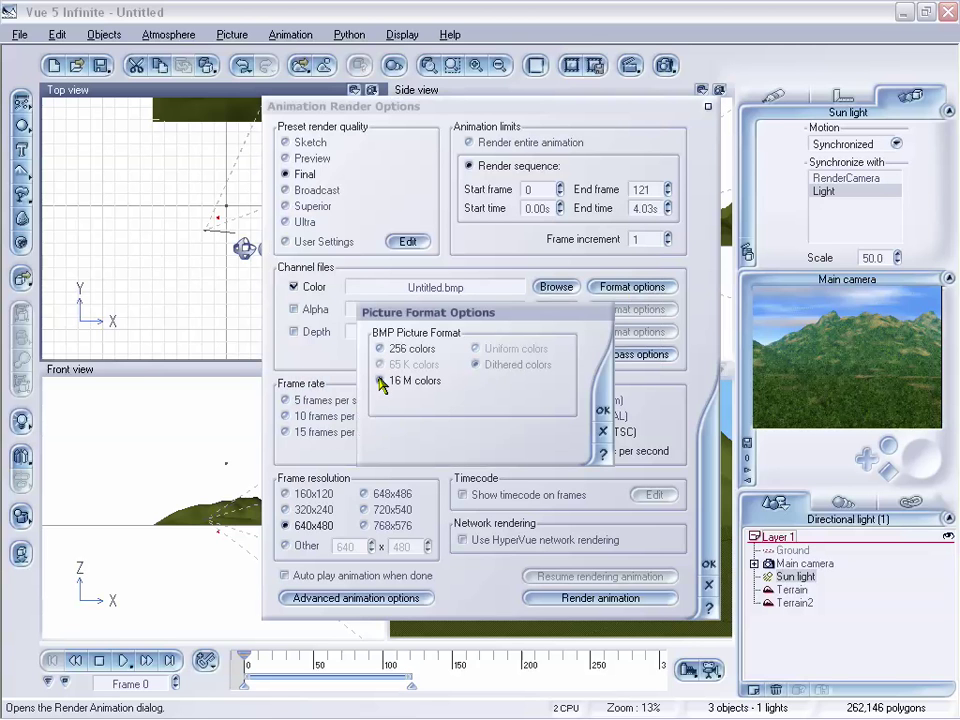
{"action": "left_click", "coordinate": [604, 432]}
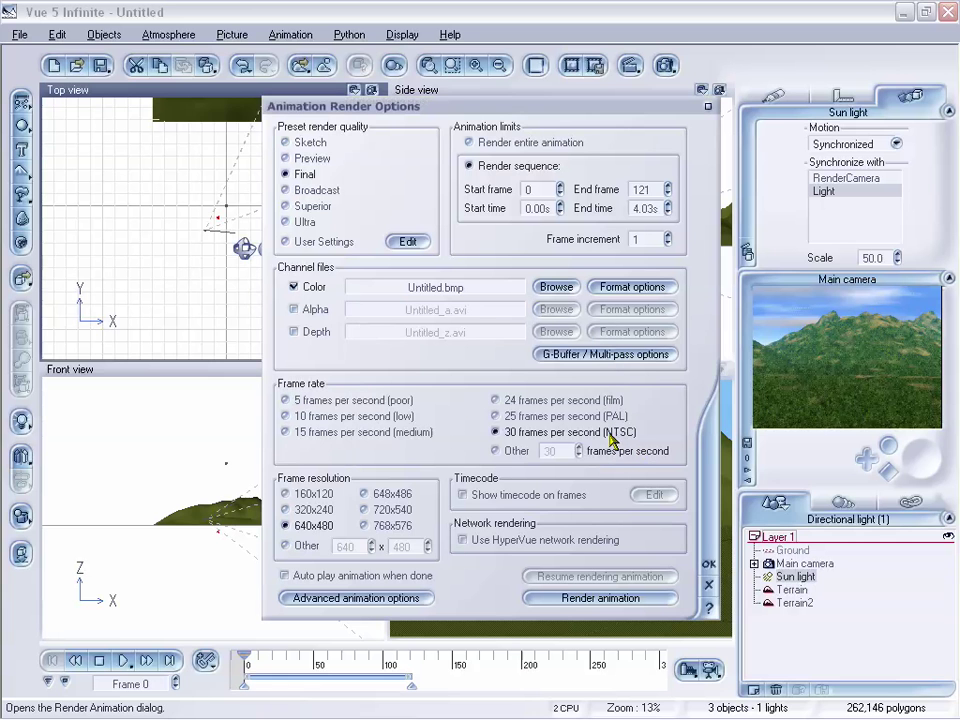
Enable the alpha channel output and set its file to Untitled_a.bmp in BMP format.
{"action": "left_click_drag", "start_coordinate": [558, 106], "coordinate": [532, 88]}
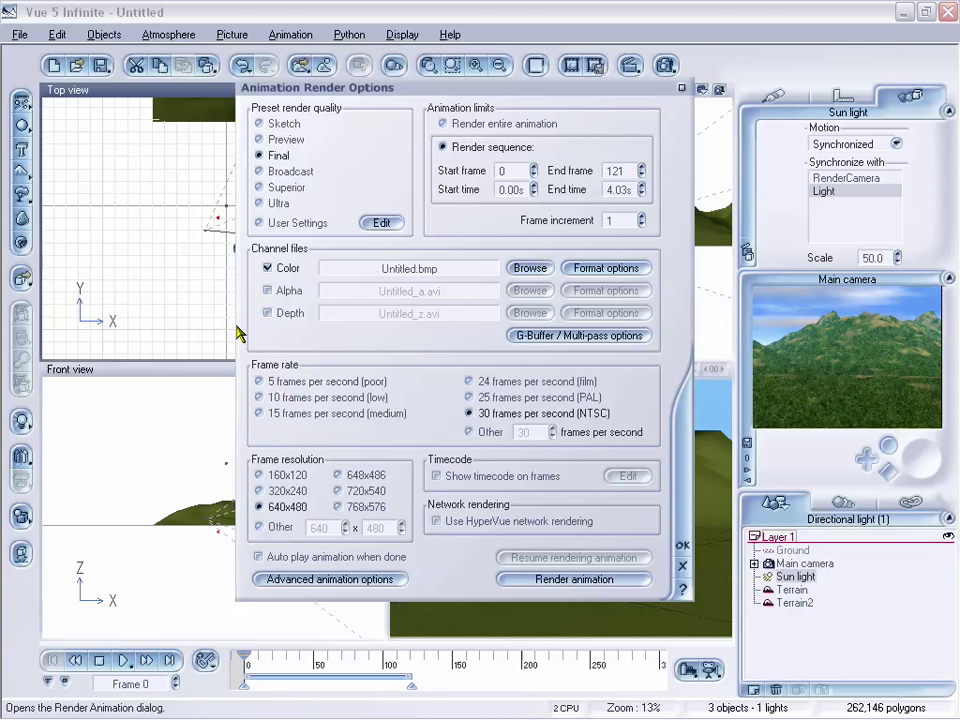
{"action": "left_click", "coordinate": [267, 290]}
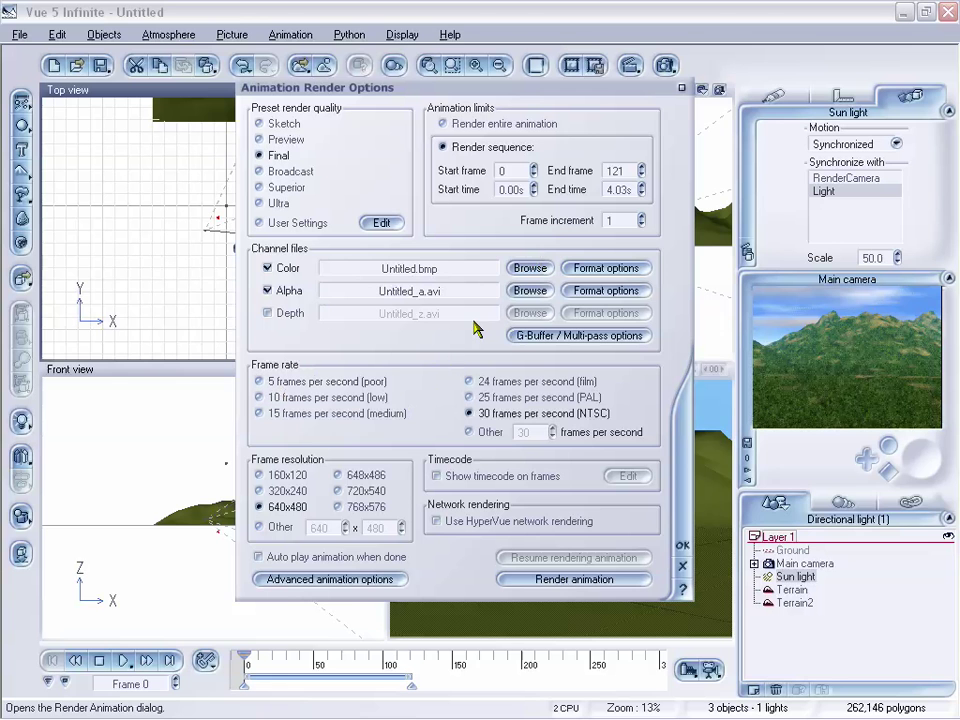
{"action": "left_click", "coordinate": [530, 291]}
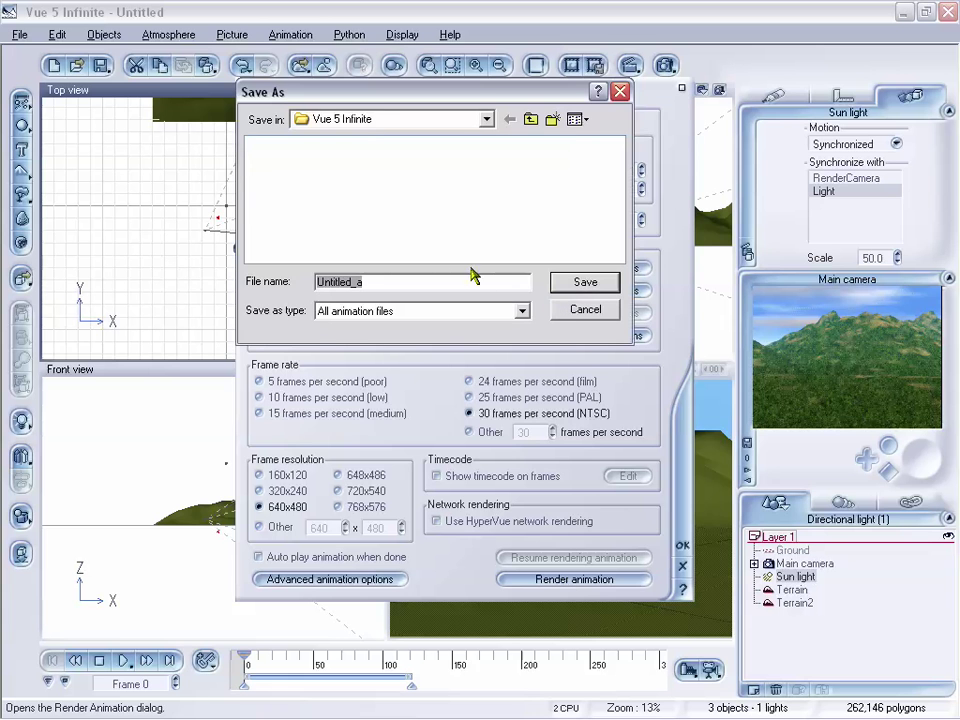
{"action": "left_click", "coordinate": [489, 311]}
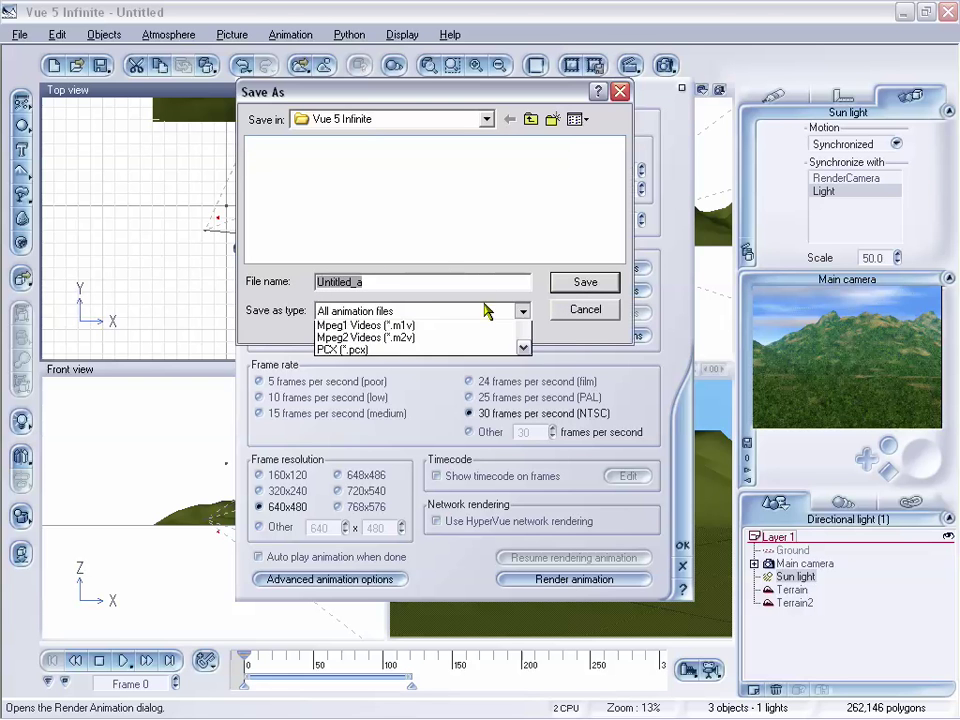
{"action": "left_click", "coordinate": [403, 340]}
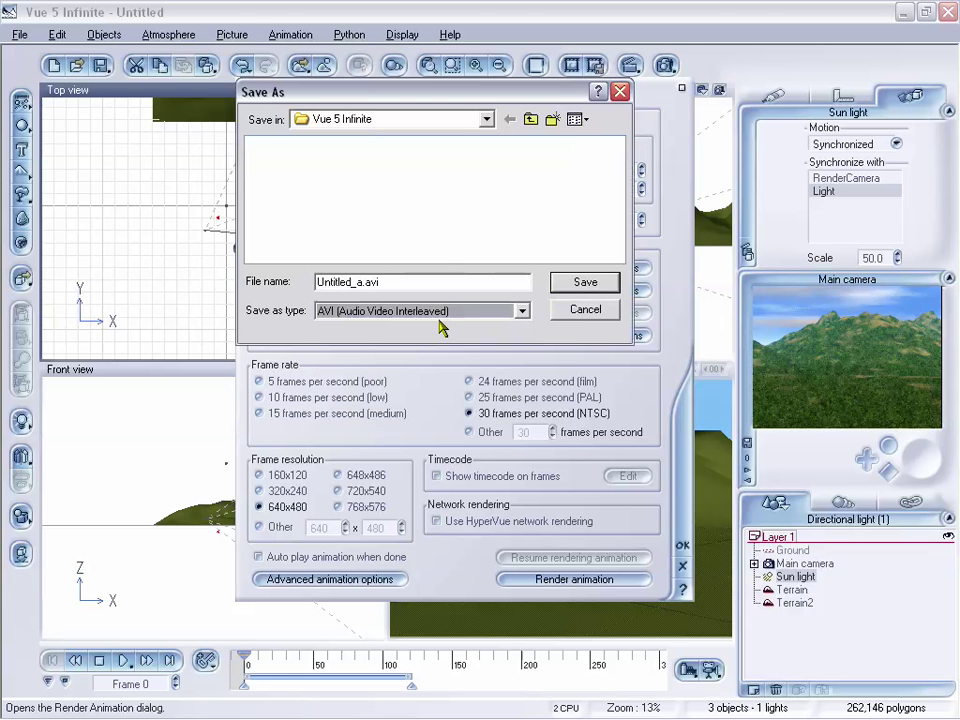
{"action": "left_click", "coordinate": [440, 311]}
{"action": "left_click", "coordinate": [420, 340]}
{"action": "left_click", "coordinate": [585, 282]}
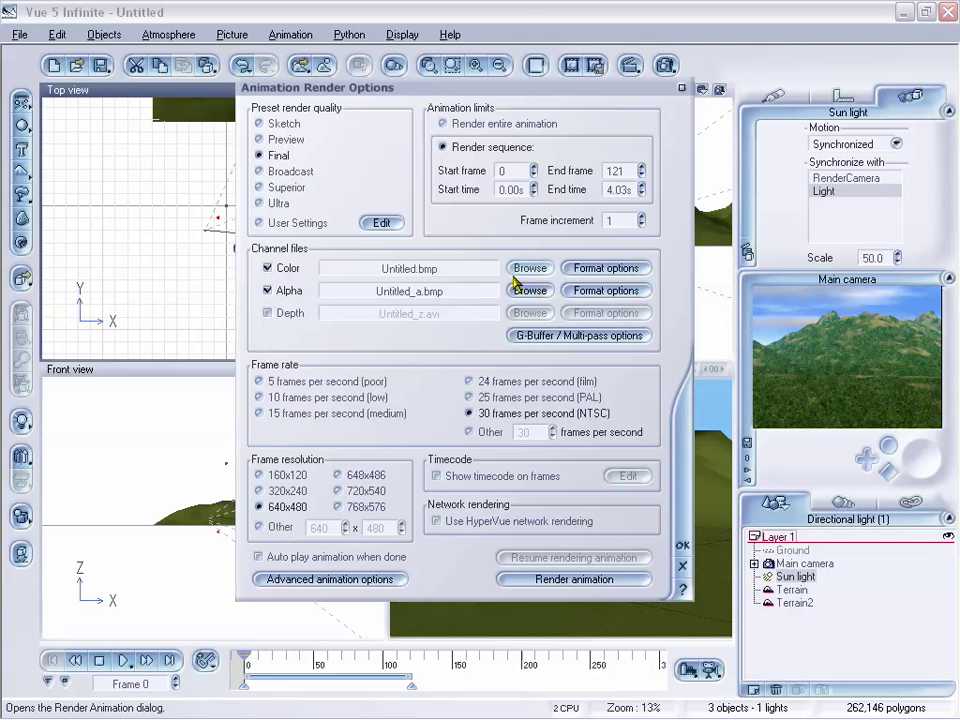
Disable the alpha channel output and cancel the animation render options without rendering.
{"action": "left_click_drag", "start_coordinate": [478, 95], "coordinate": [499, 90]}
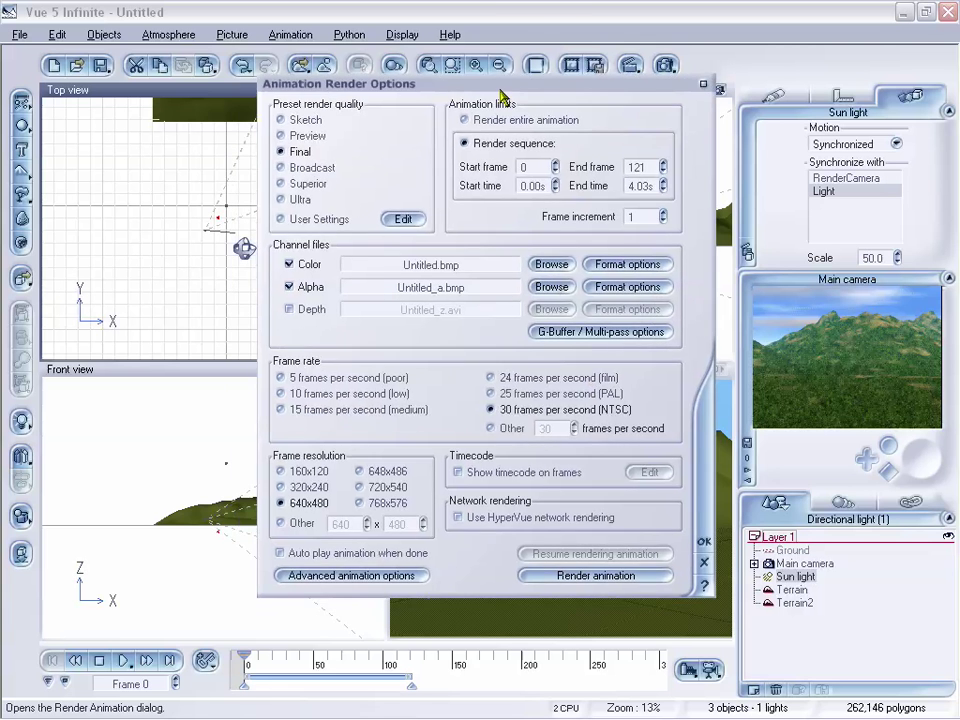
{"action": "left_click", "coordinate": [289, 288]}
{"action": "left_click", "coordinate": [289, 287]}
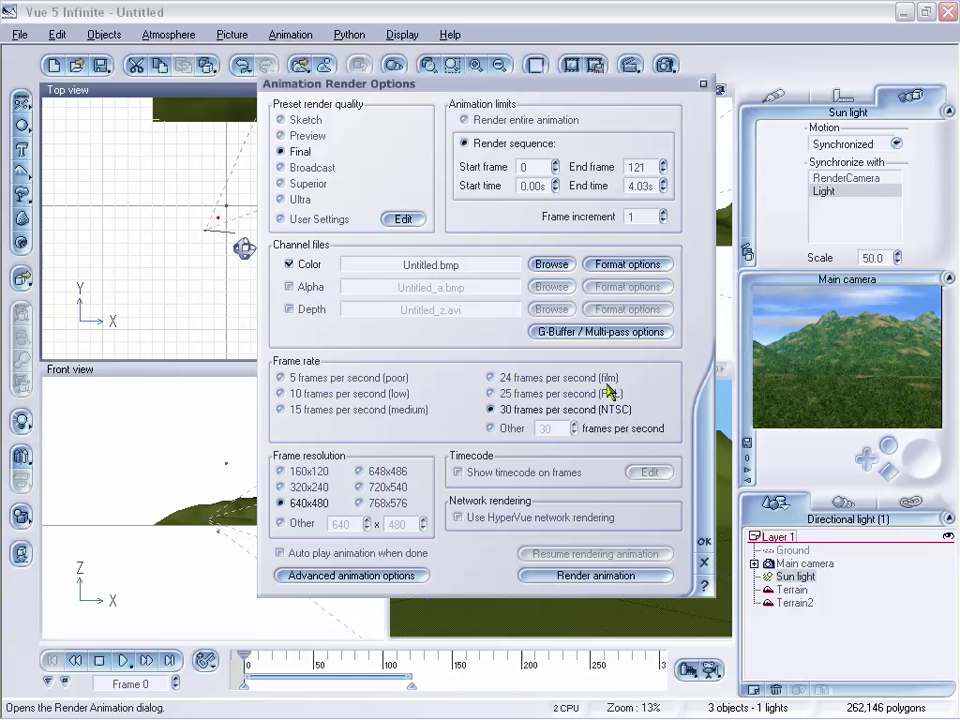
{"action": "left_click", "coordinate": [703, 566]}
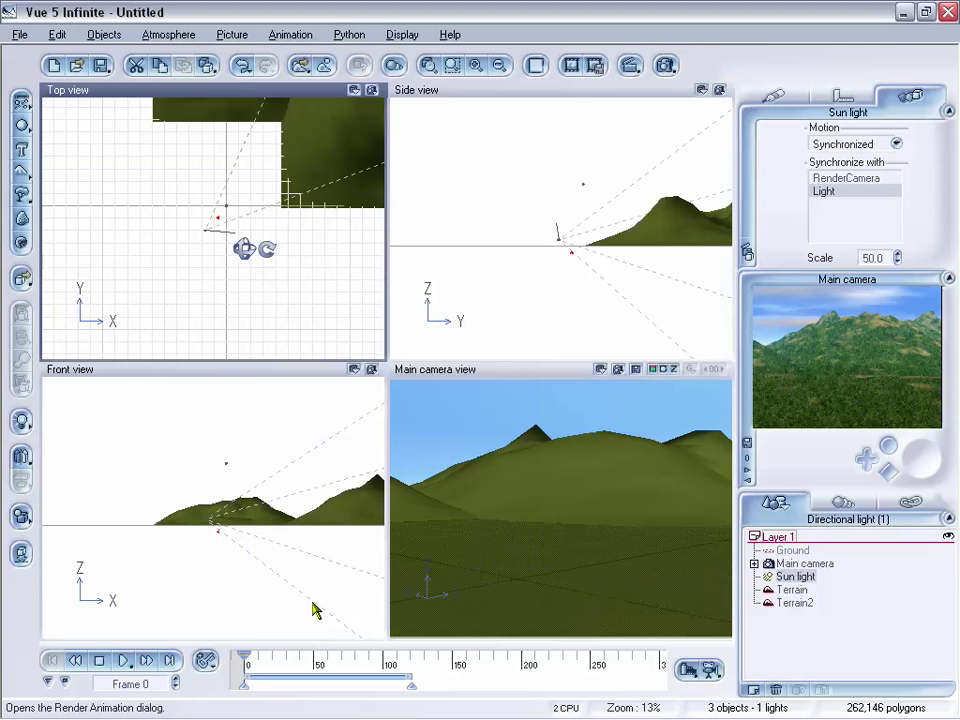
Move the Vue timeline to frame 70 and render the main camera view at 640x480.
{"action": "left_click_drag", "start_coordinate": [244, 656], "coordinate": [342, 654]}
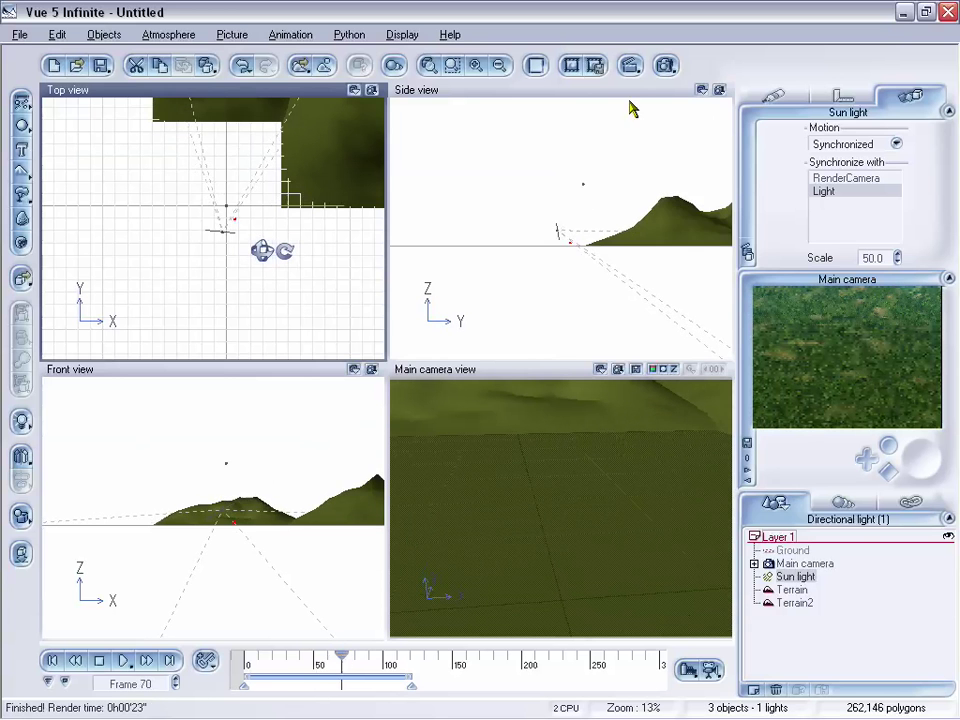
{"action": "left_click", "coordinate": [665, 66]}
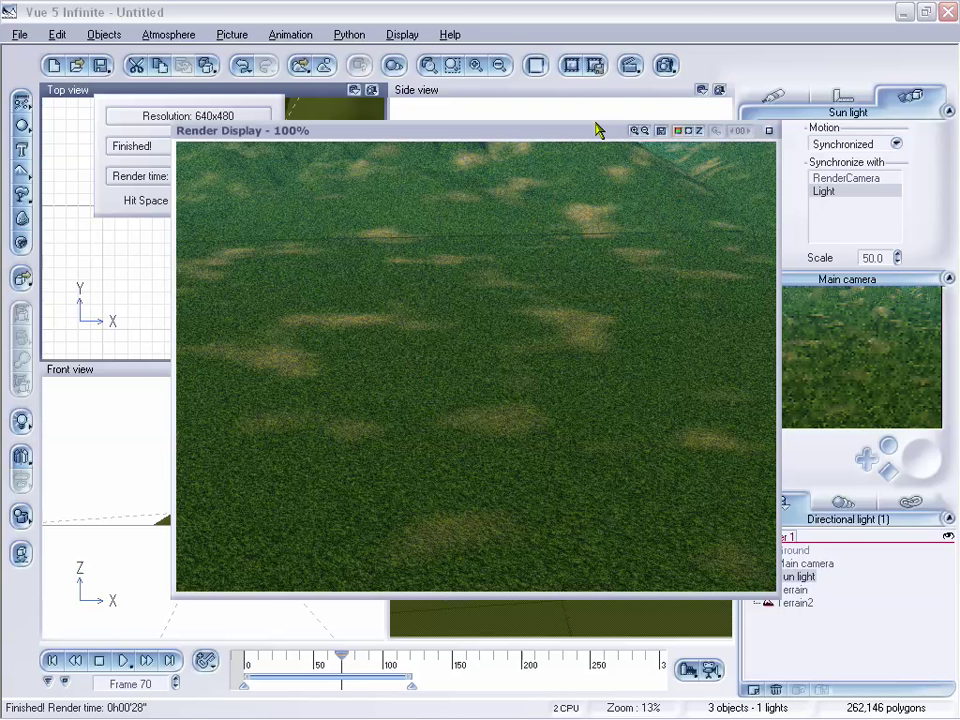
{"action": "left_click_drag", "start_coordinate": [597, 130], "coordinate": [582, 131]}
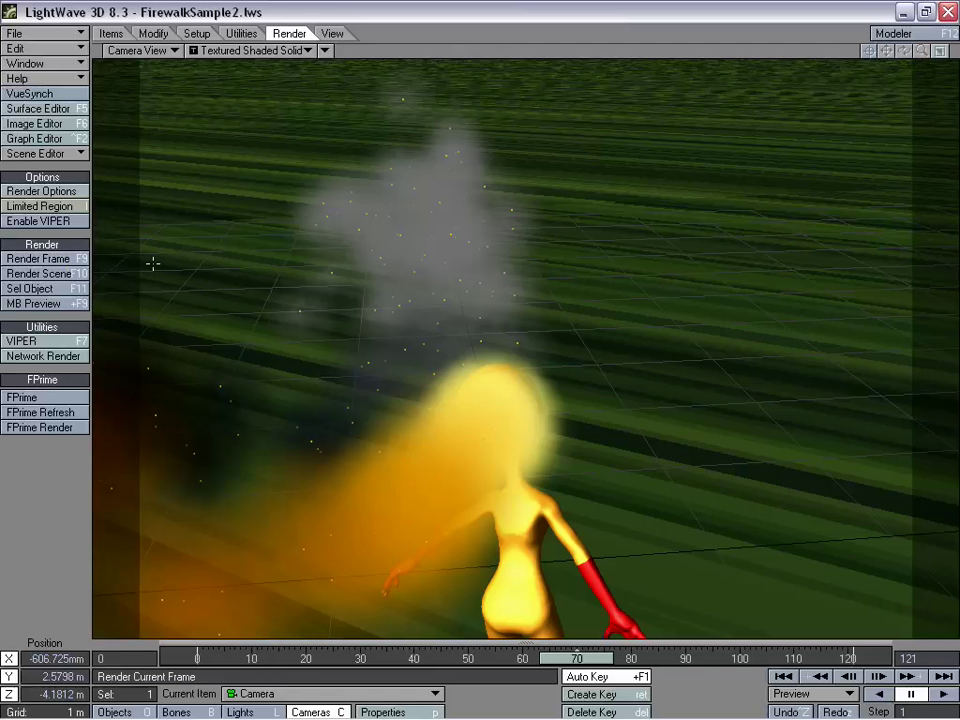
Switch back to LightWave 3D, render frame 70 over the matching Vue background, and close the rendered image.
{"action": "left_click", "coordinate": [39, 258]}
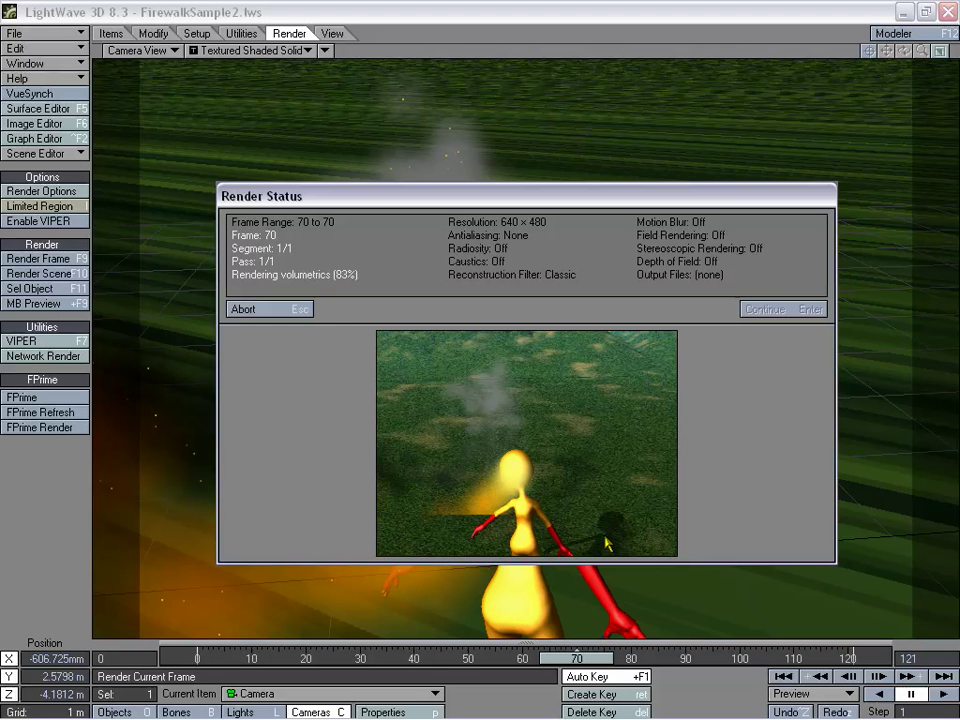
{"action": "key", "text": "Return"}
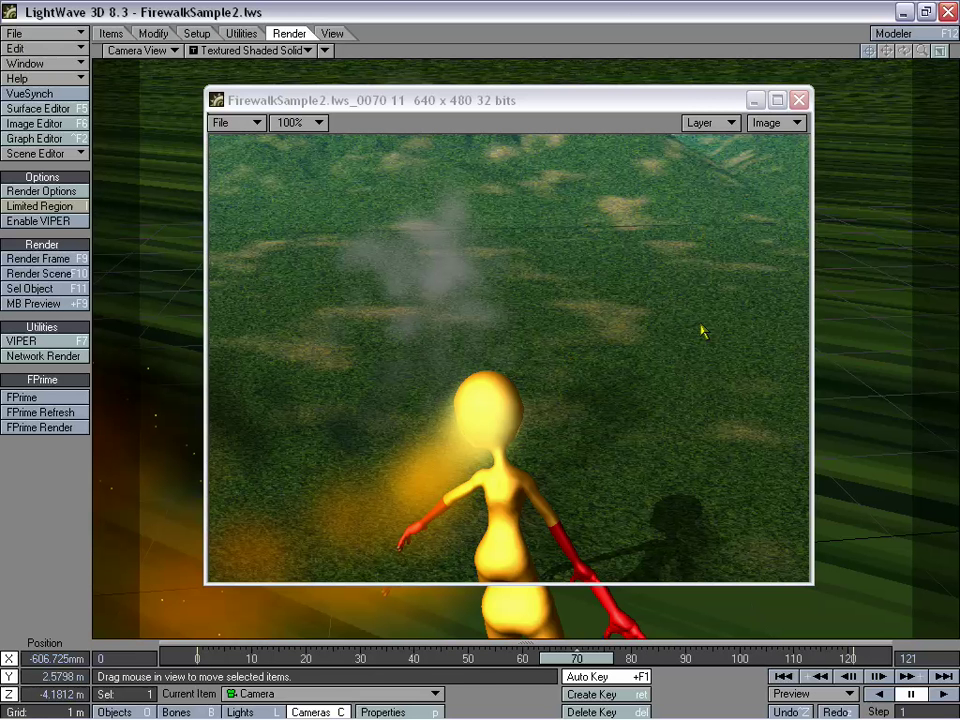
{"action": "left_click", "coordinate": [799, 100]}
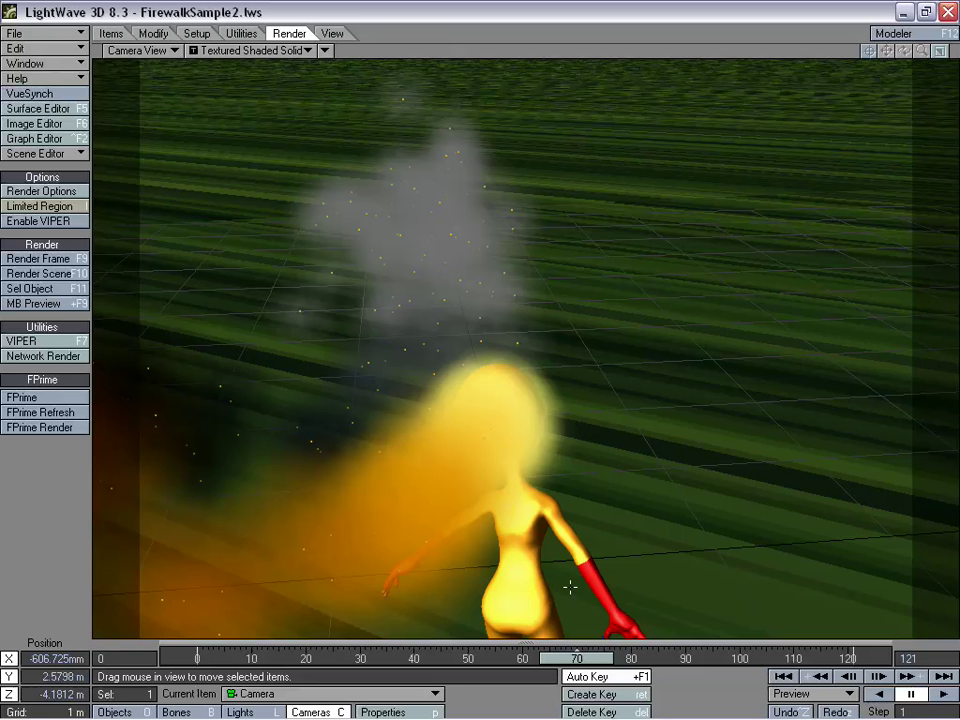
Return the LightWave timeline to frame 0 and select the groundVuecomp object.
{"action": "left_click_drag", "start_coordinate": [574, 659], "coordinate": [197, 659]}
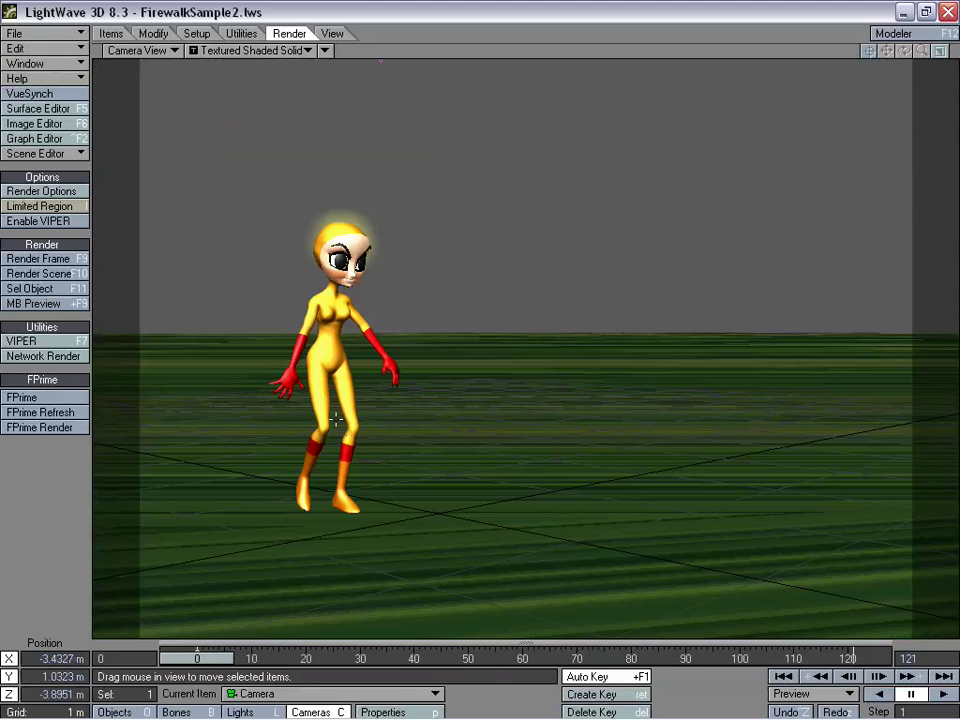
{"action": "key", "text": "shift+o"}
{"action": "key", "text": "shift+c"}
{"action": "key", "text": "shift+o"}
{"action": "left_click", "coordinate": [268, 694]}
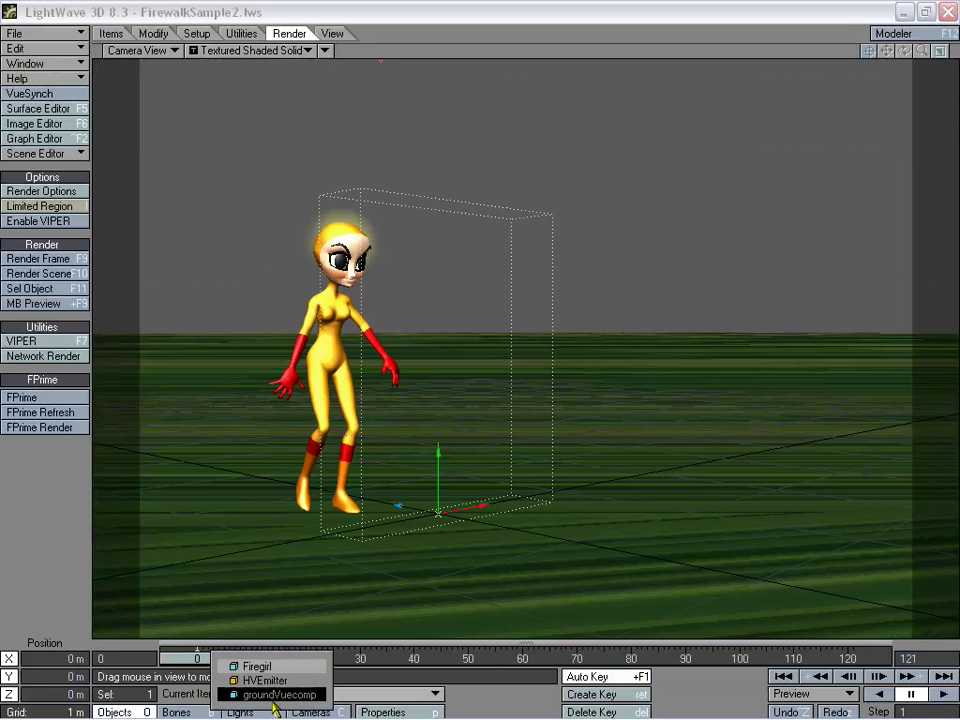
{"action": "left_click", "coordinate": [272, 696]}
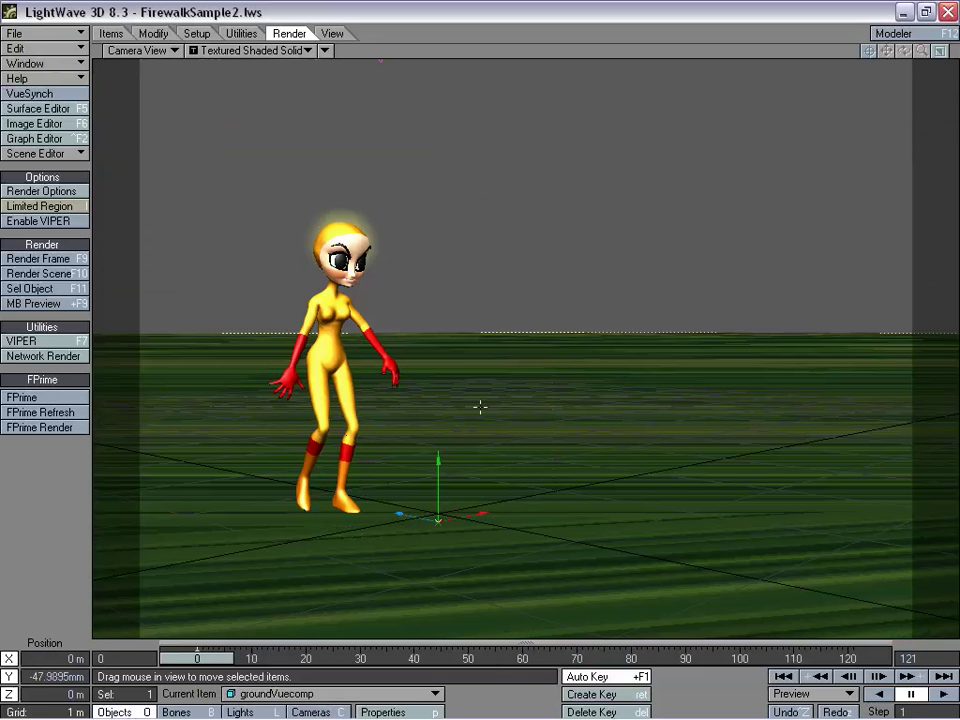